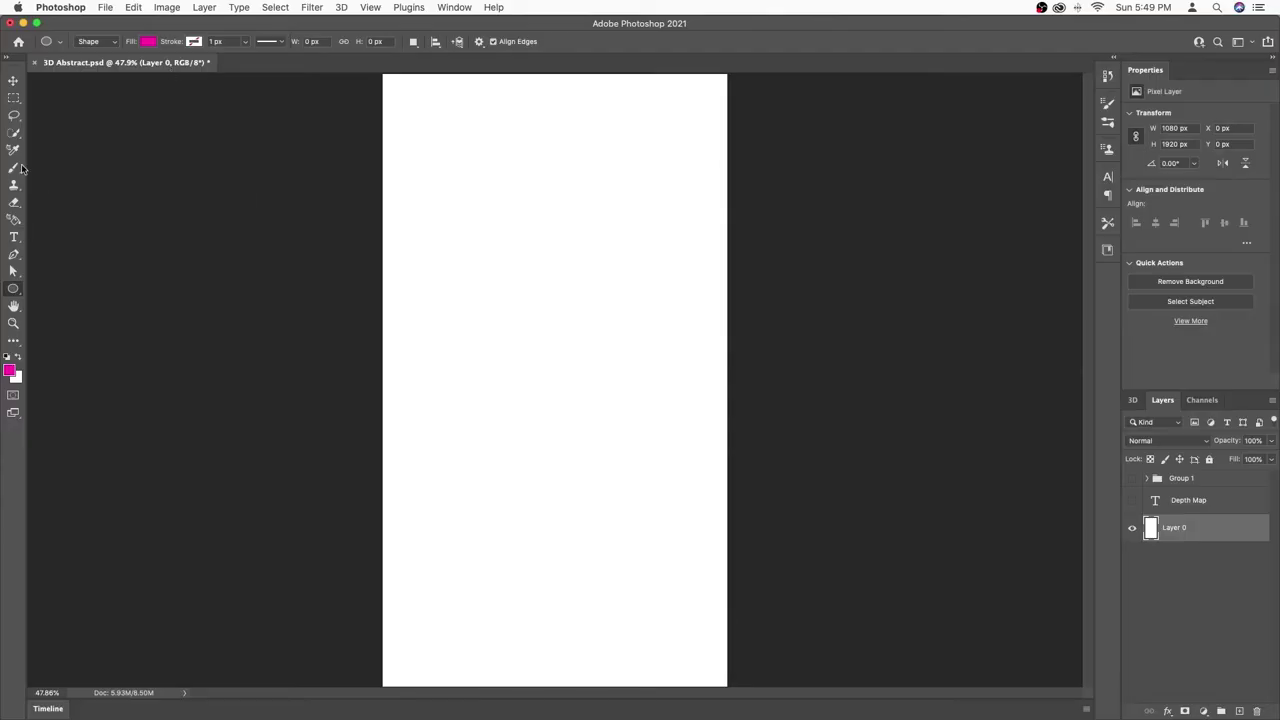
# Step: Draw a closed, cloud-like magenta blob near the canvas top as the Shape 1 layer
pyautogui.click(15, 254)
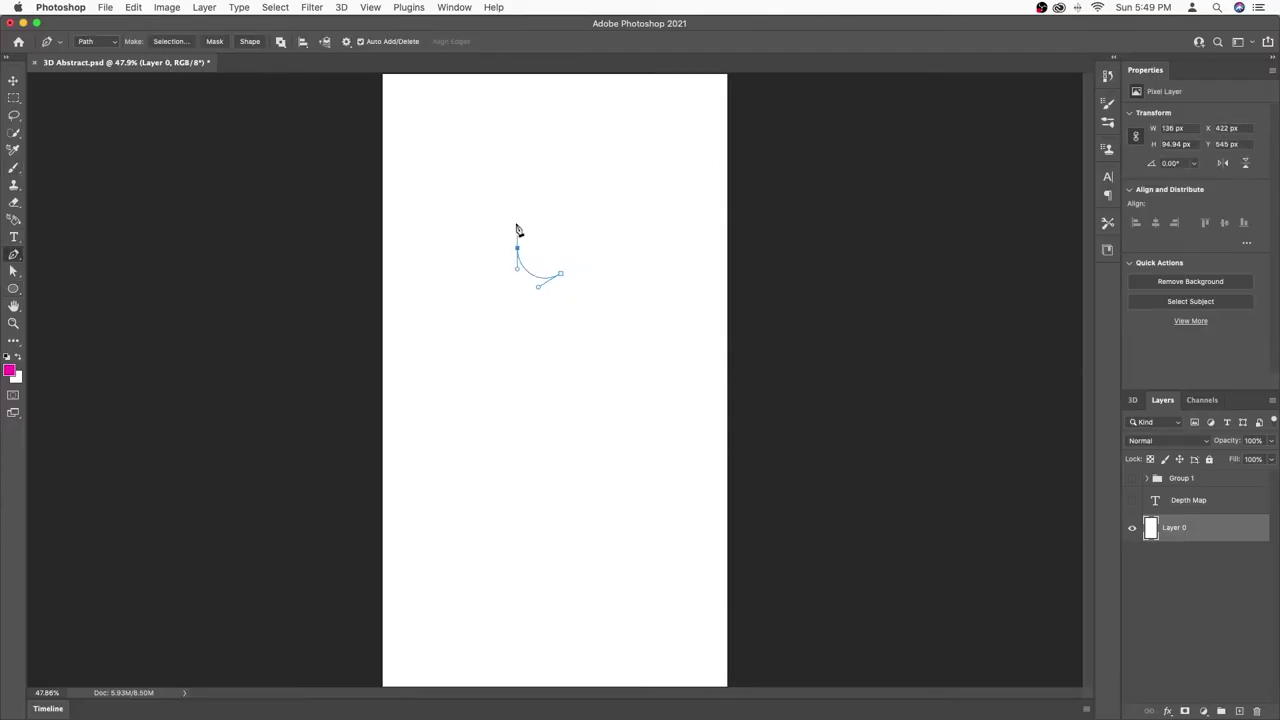
pyautogui.click(111, 46)
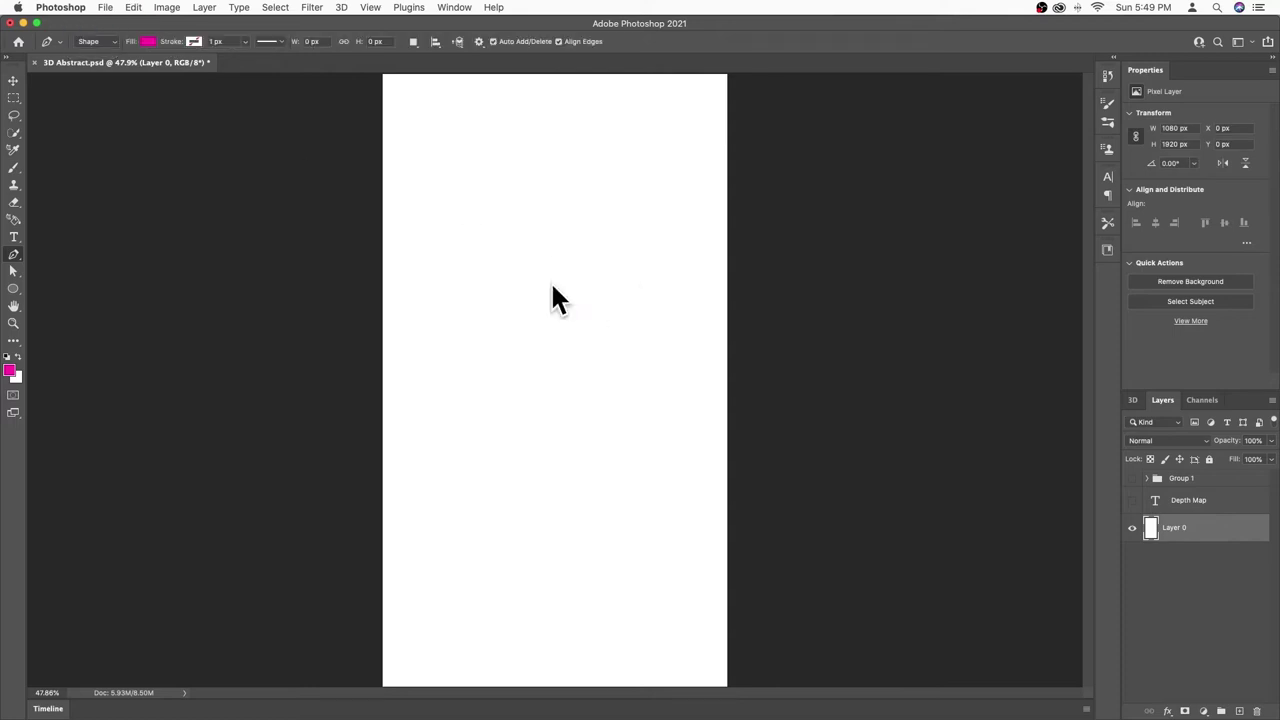
pyautogui.moveTo(510, 252); pyautogui.dragTo(529, 200)
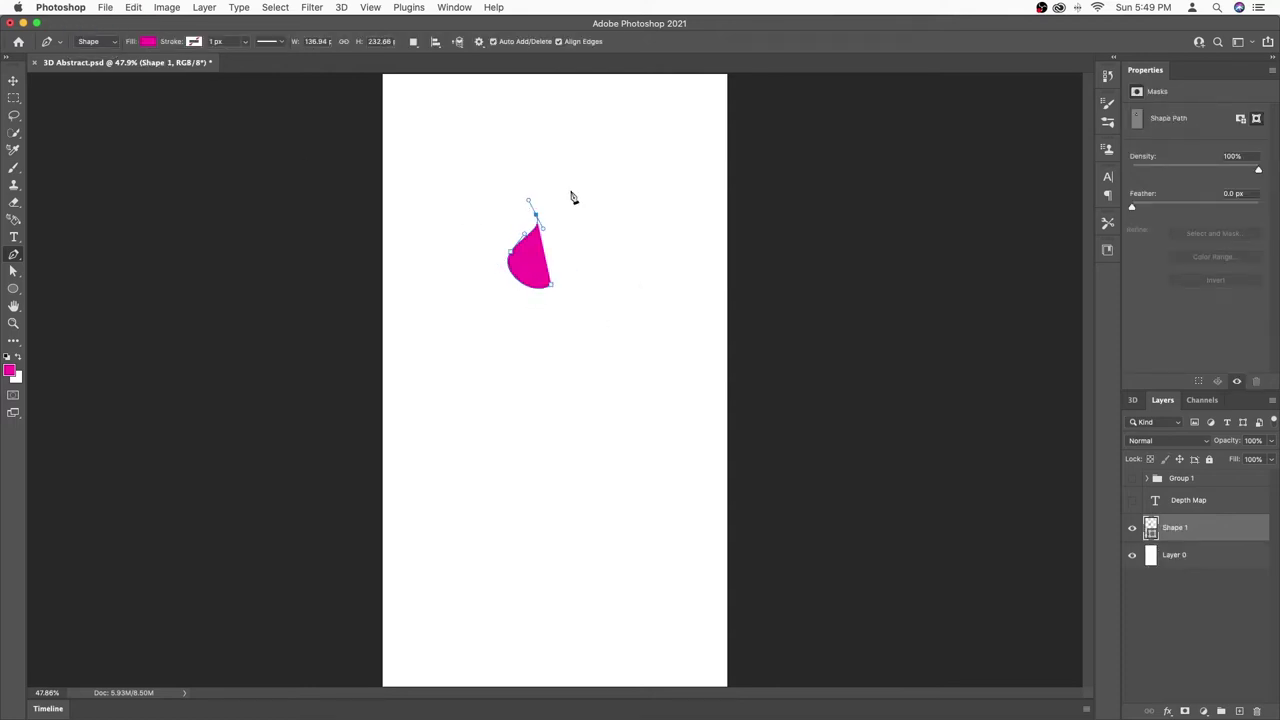
pyautogui.moveTo(622, 201); pyautogui.dragTo(636, 187)
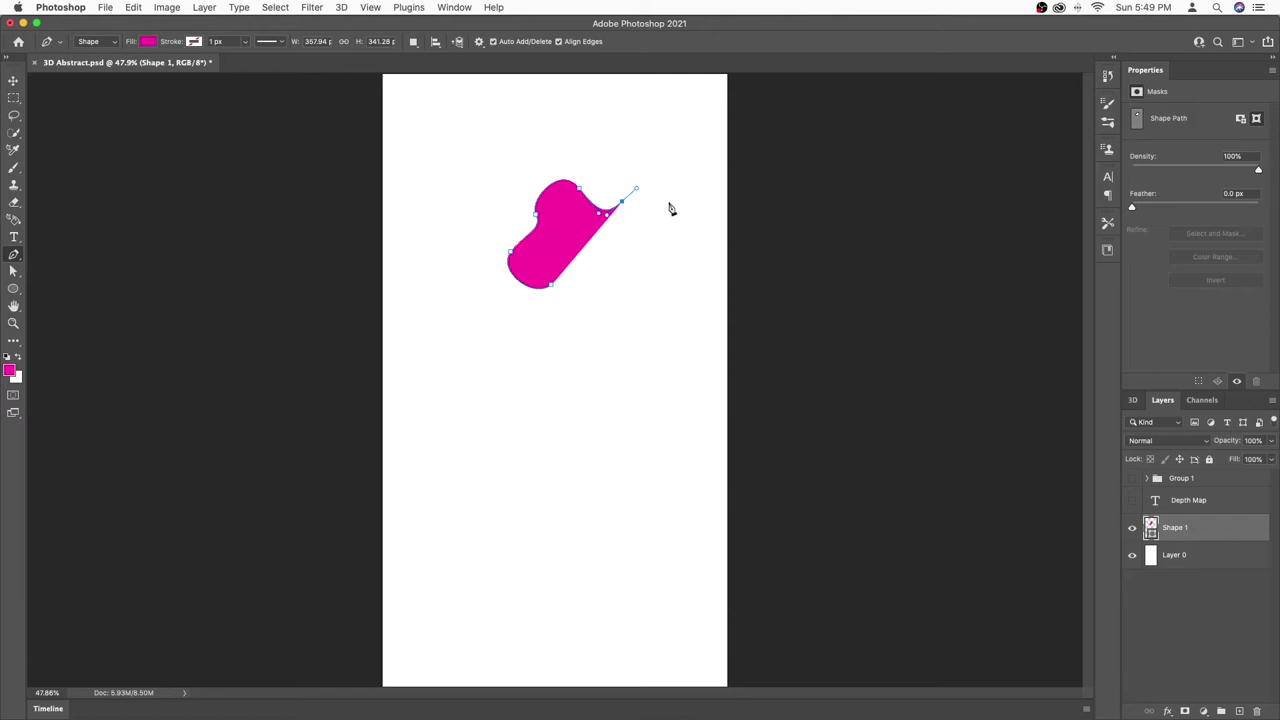
pyautogui.moveTo(675, 226); pyautogui.dragTo(675, 227)
pyautogui.moveTo(688, 217)
pyautogui.mouseDown()
pyautogui.moveTo(706, 200)
pyautogui.moveTo(731, 229)
pyautogui.mouseUp()
pyautogui.moveTo(693, 279)
pyautogui.mouseDown()
pyautogui.moveTo(708, 301)
pyautogui.moveTo(620, 316)
pyautogui.moveTo(563, 277)
pyautogui.mouseUp()
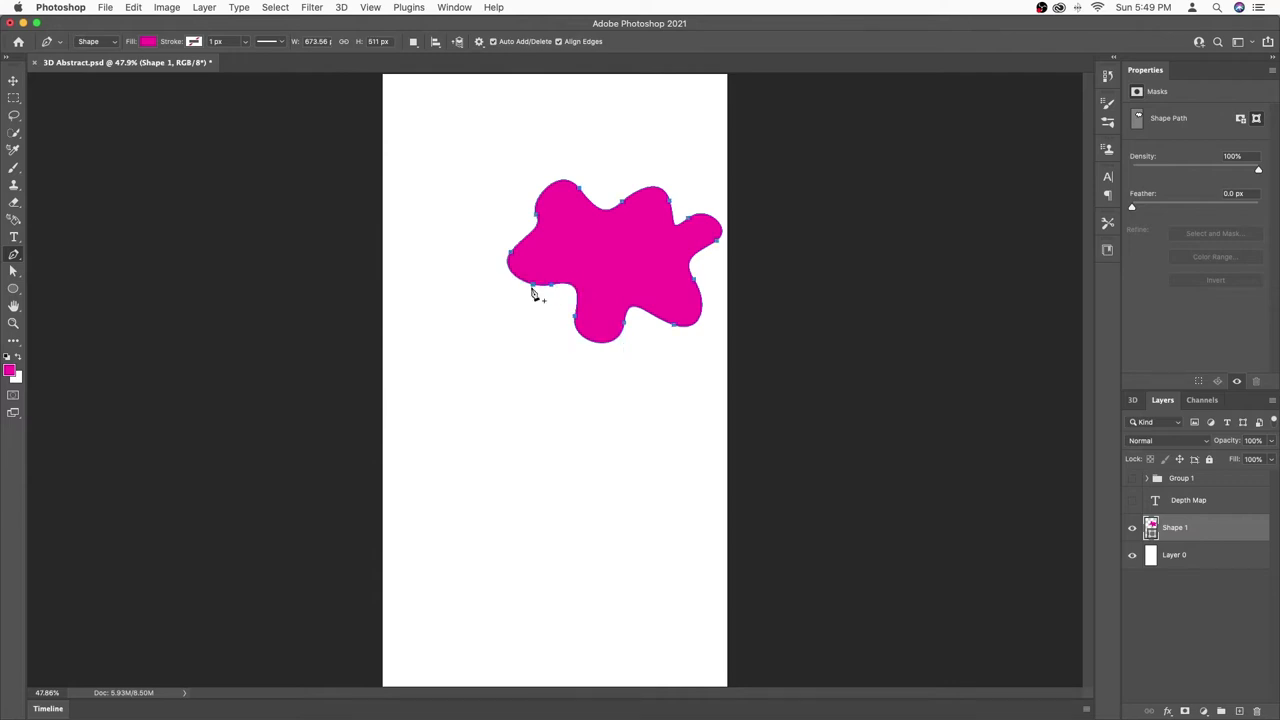
pyautogui.click(13, 80)
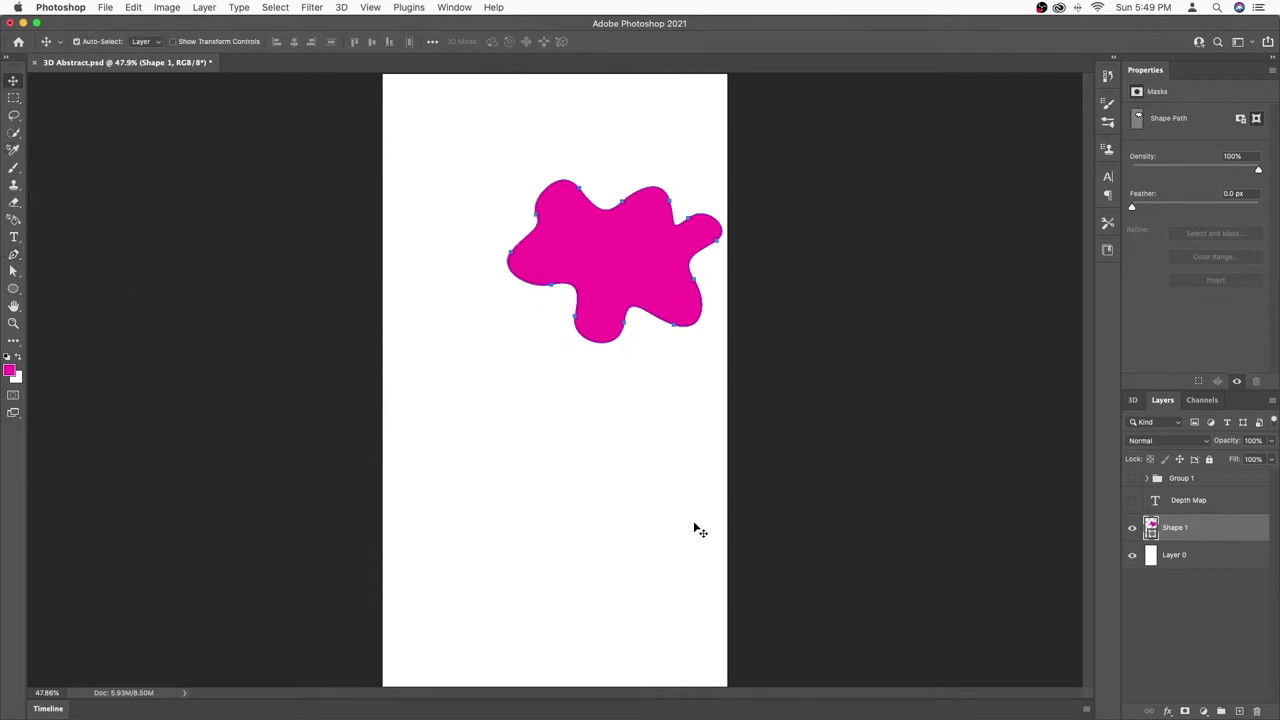
# Step: Make a 3D Extrusion from the magenta blob and orbit the camera to look down on it
pyautogui.click(1133, 401)
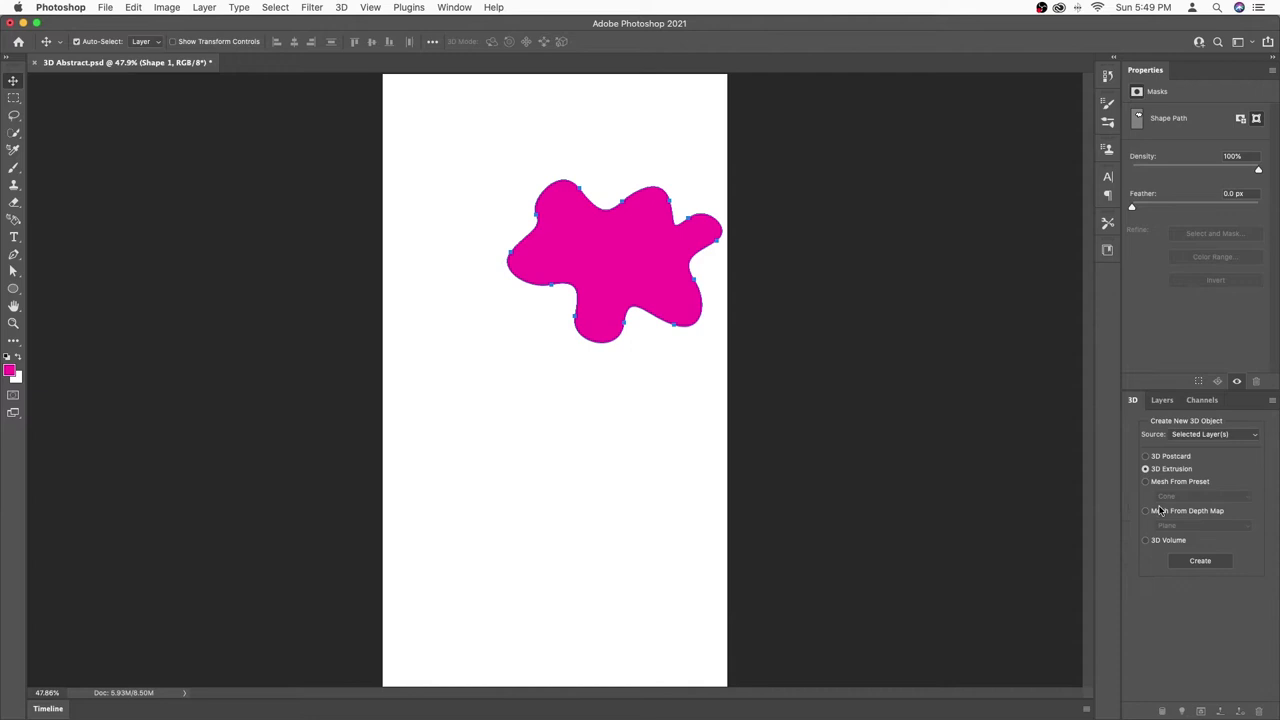
pyautogui.click(1201, 561)
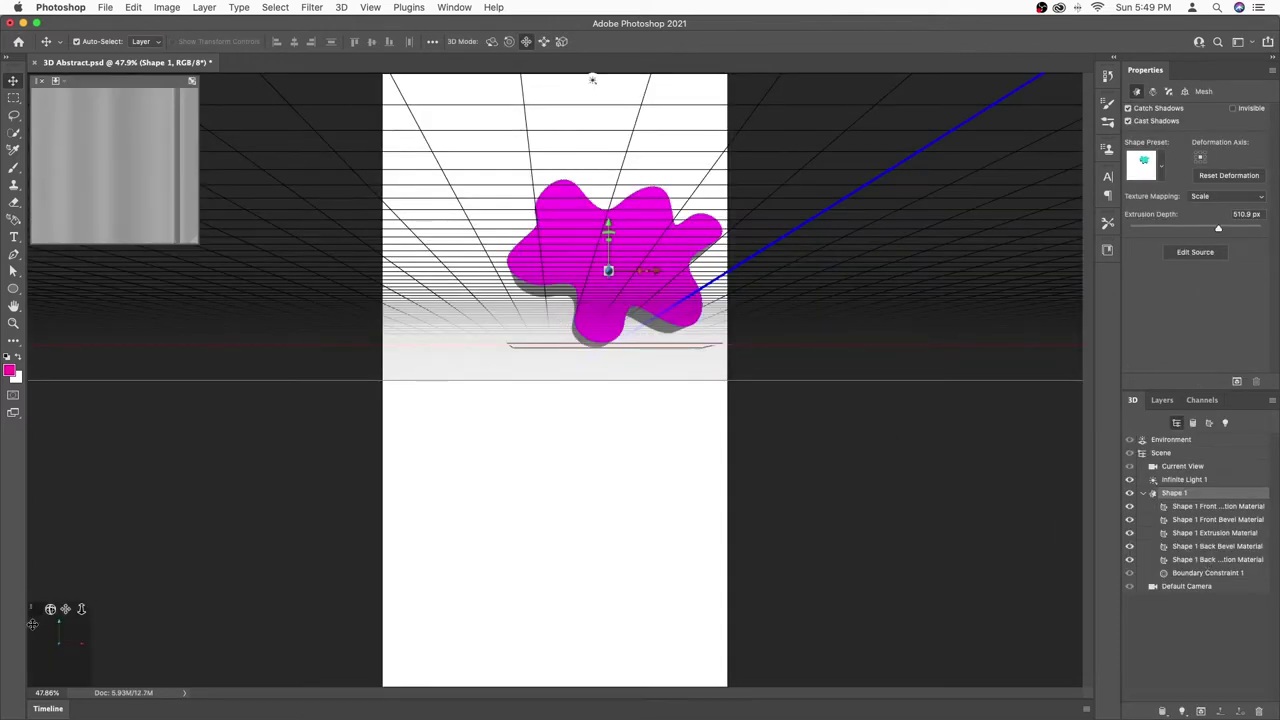
pyautogui.moveTo(50, 609); pyautogui.dragTo(60, 667)
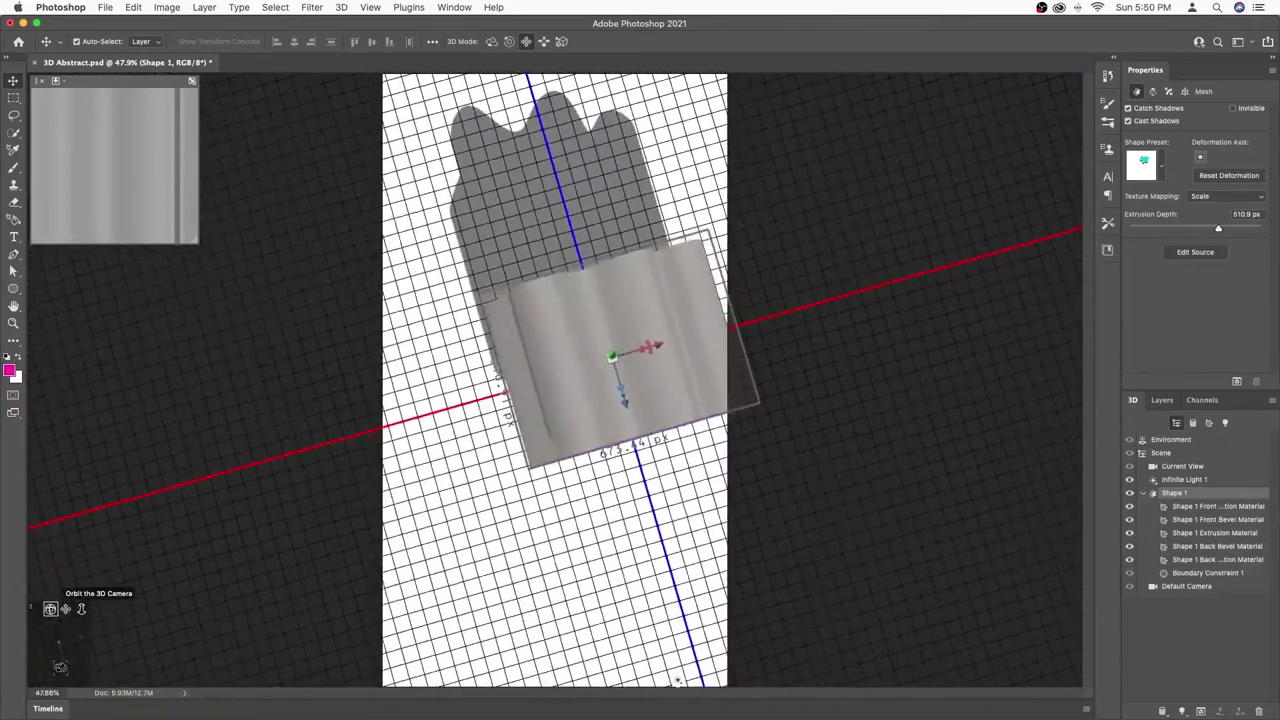
# Step: Give the extrusion sides a glossy material preset with a magenta base colour (hue 299)
pyautogui.click(666, 282)
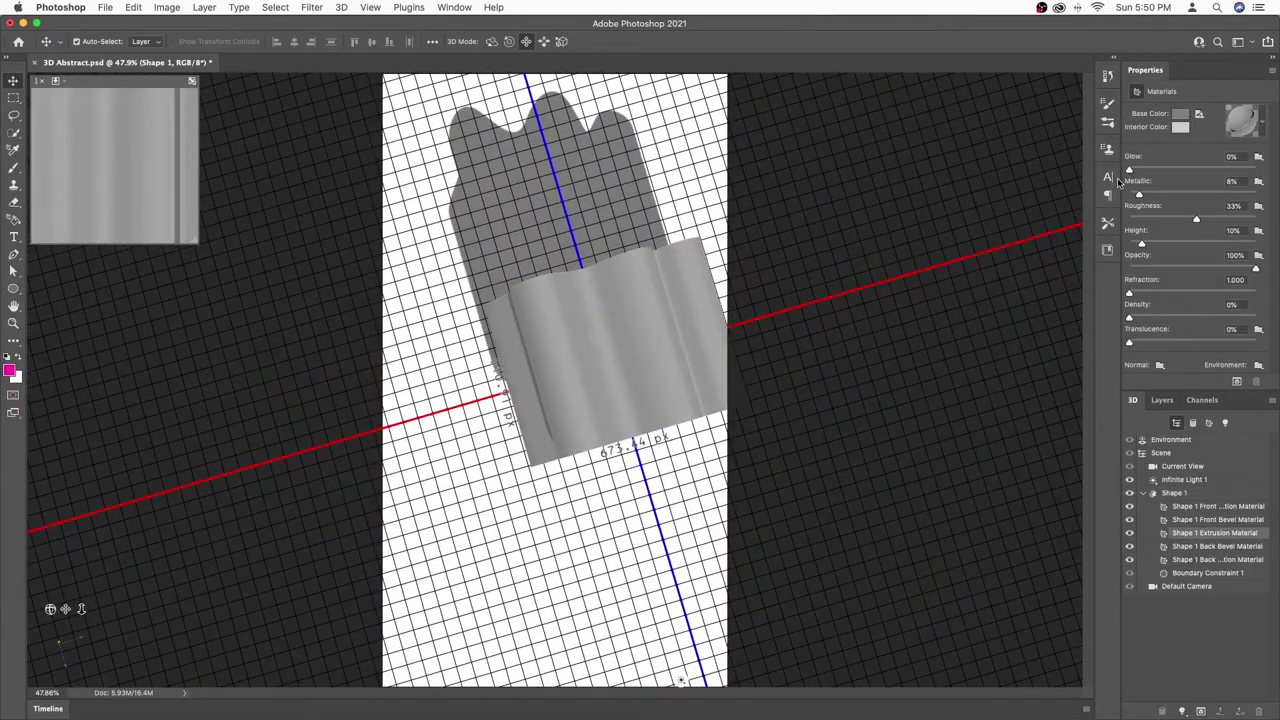
pyautogui.click(1265, 125)
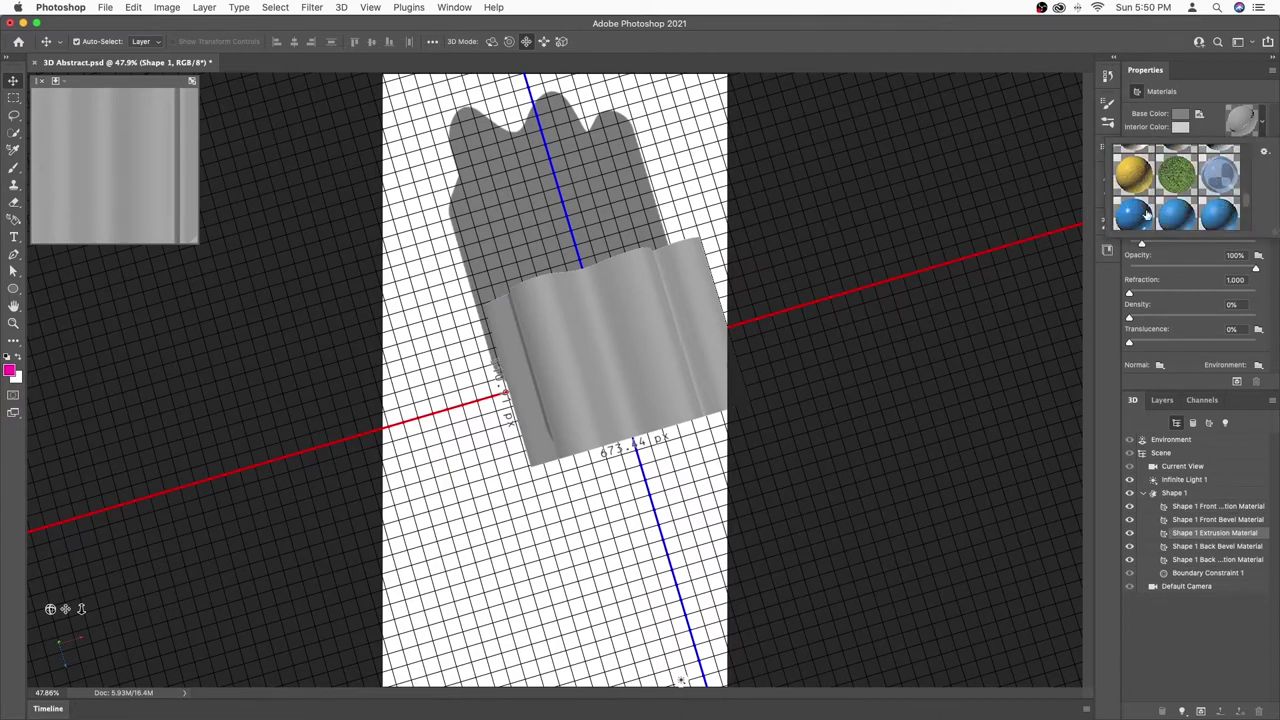
pyautogui.click(1214, 94)
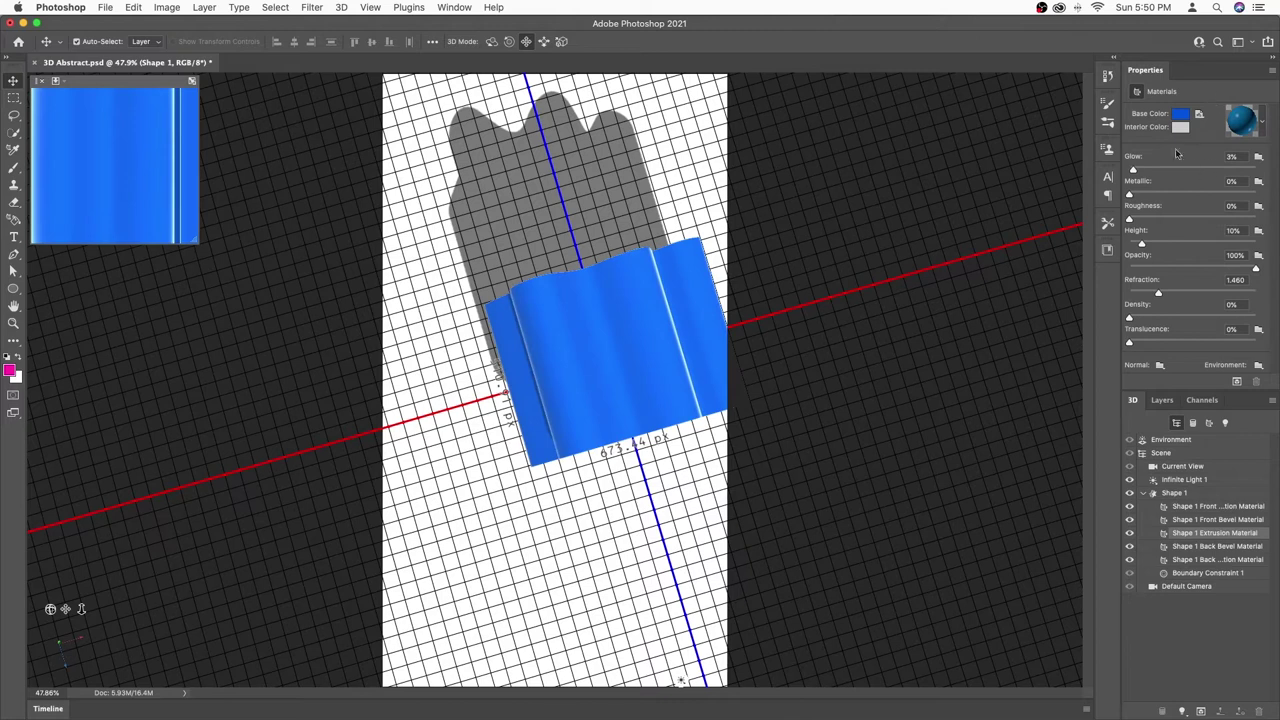
pyautogui.click(1182, 115)
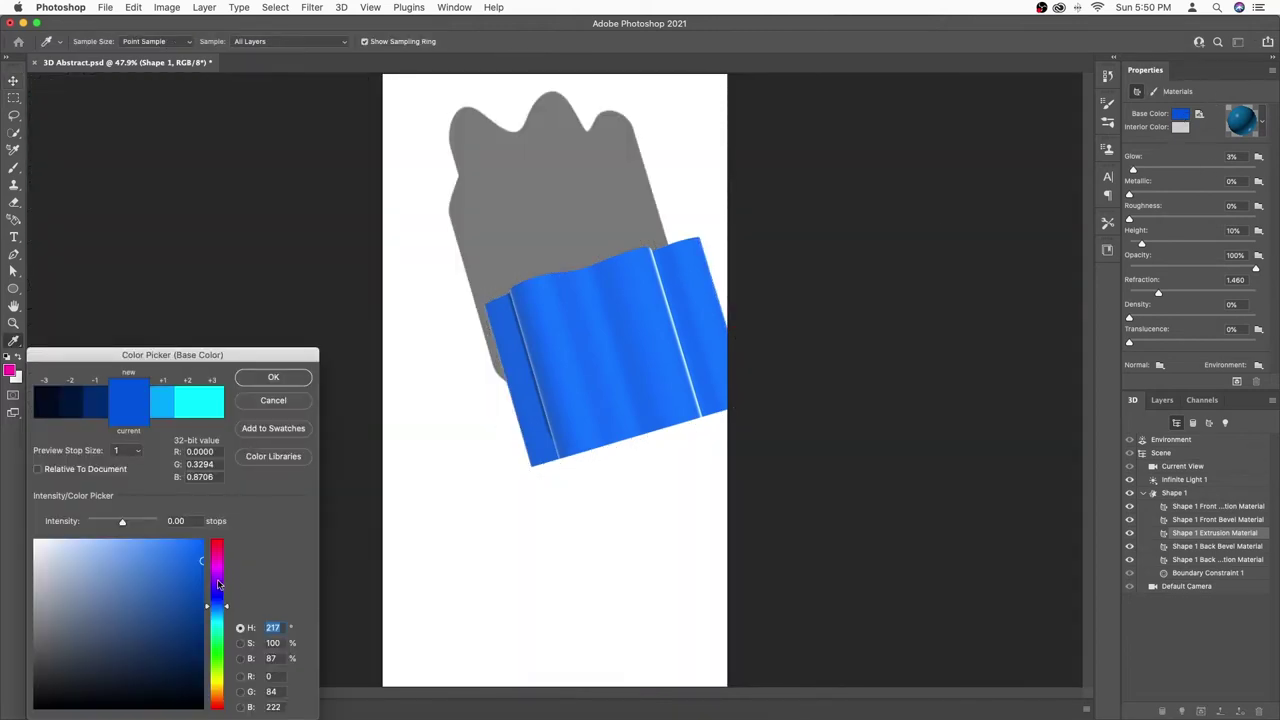
pyautogui.moveTo(218, 584); pyautogui.dragTo(213, 568)
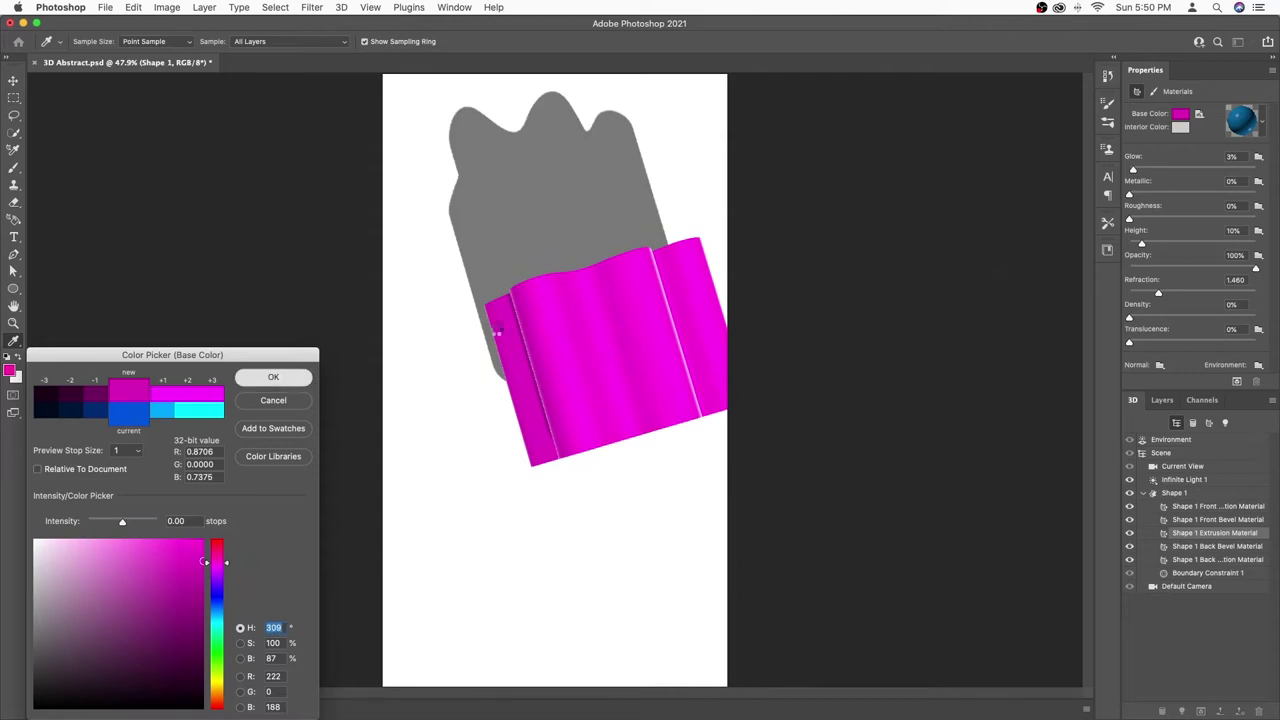
pyautogui.press('Return')
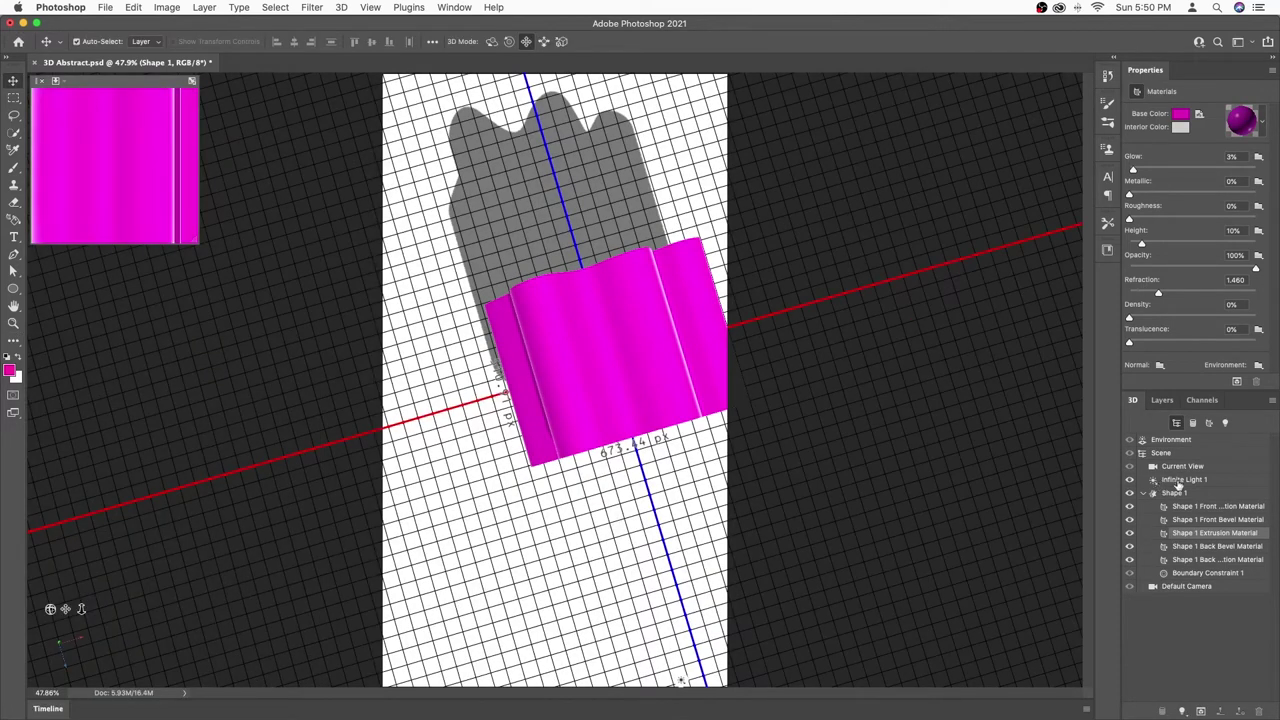
pyautogui.click(1175, 493)
# Step: Raise the Extrusion Depth so the blob stretches much deeper, orbiting to inspect it
pyautogui.click(1152, 91)
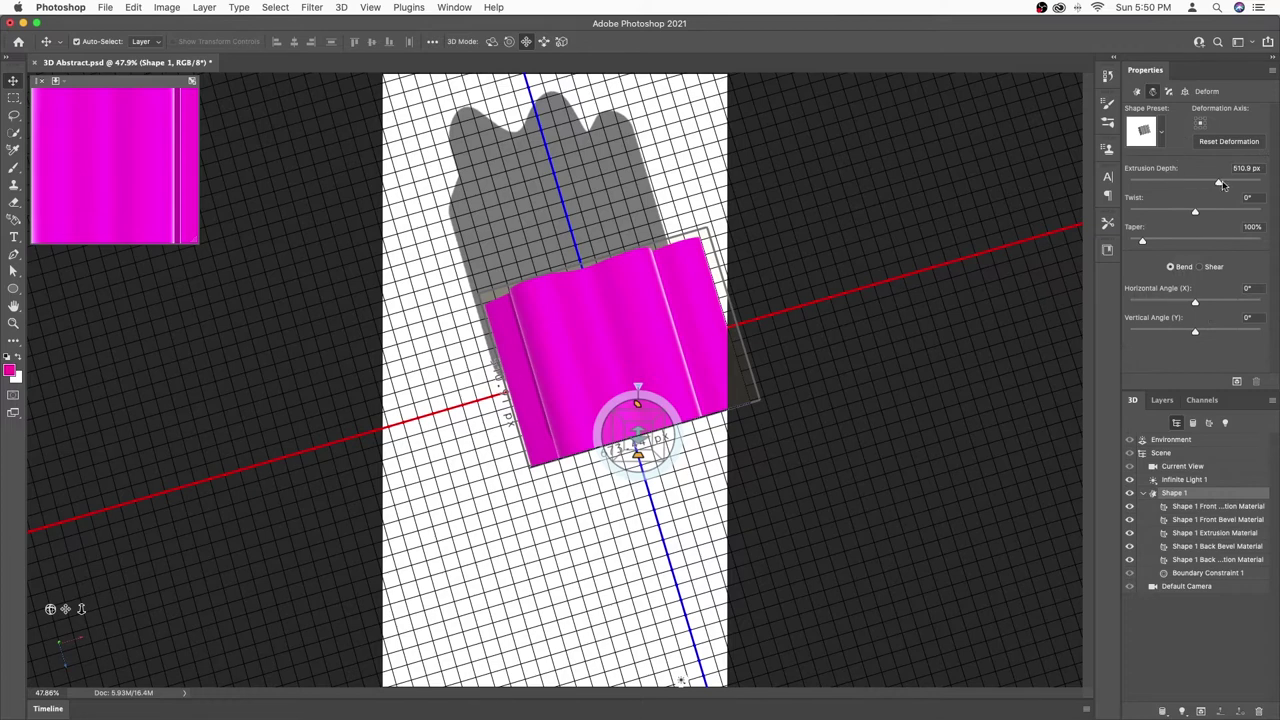
pyautogui.moveTo(1222, 185); pyautogui.dragTo(1248, 185)
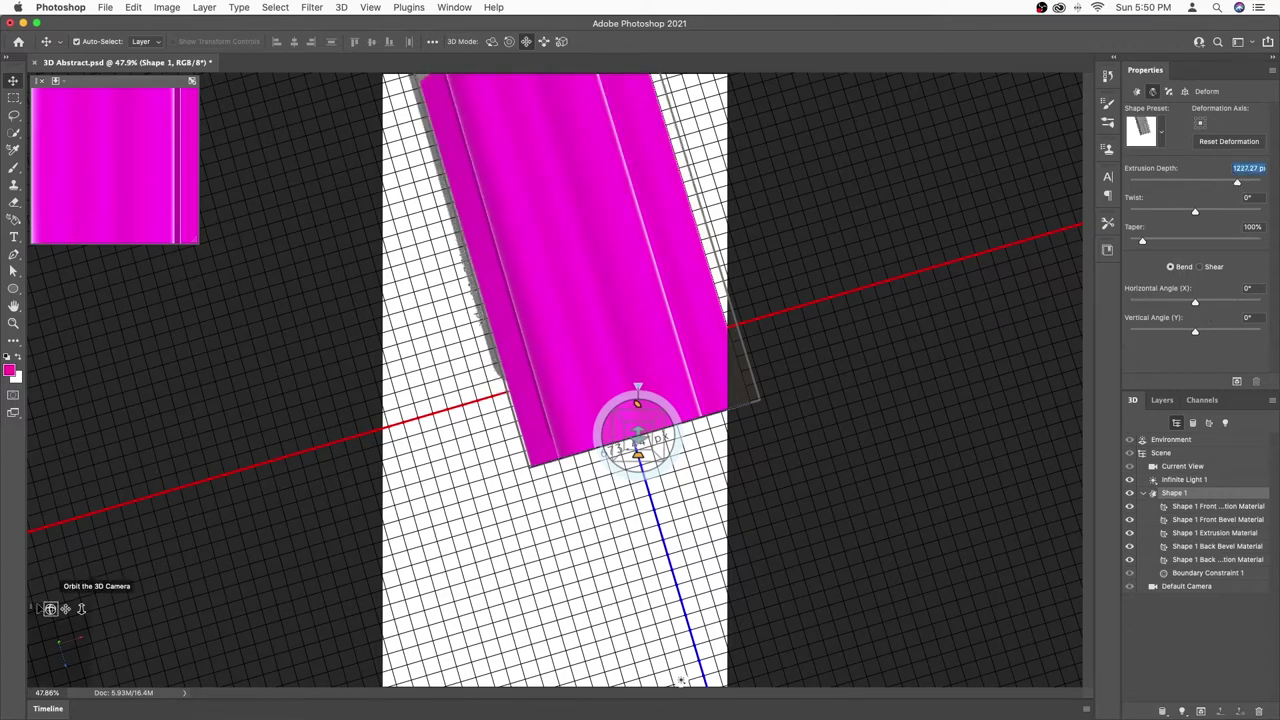
pyautogui.moveTo(68, 672); pyautogui.dragTo(68, 708)
pyautogui.moveTo(58, 643); pyautogui.dragTo(174, 654)
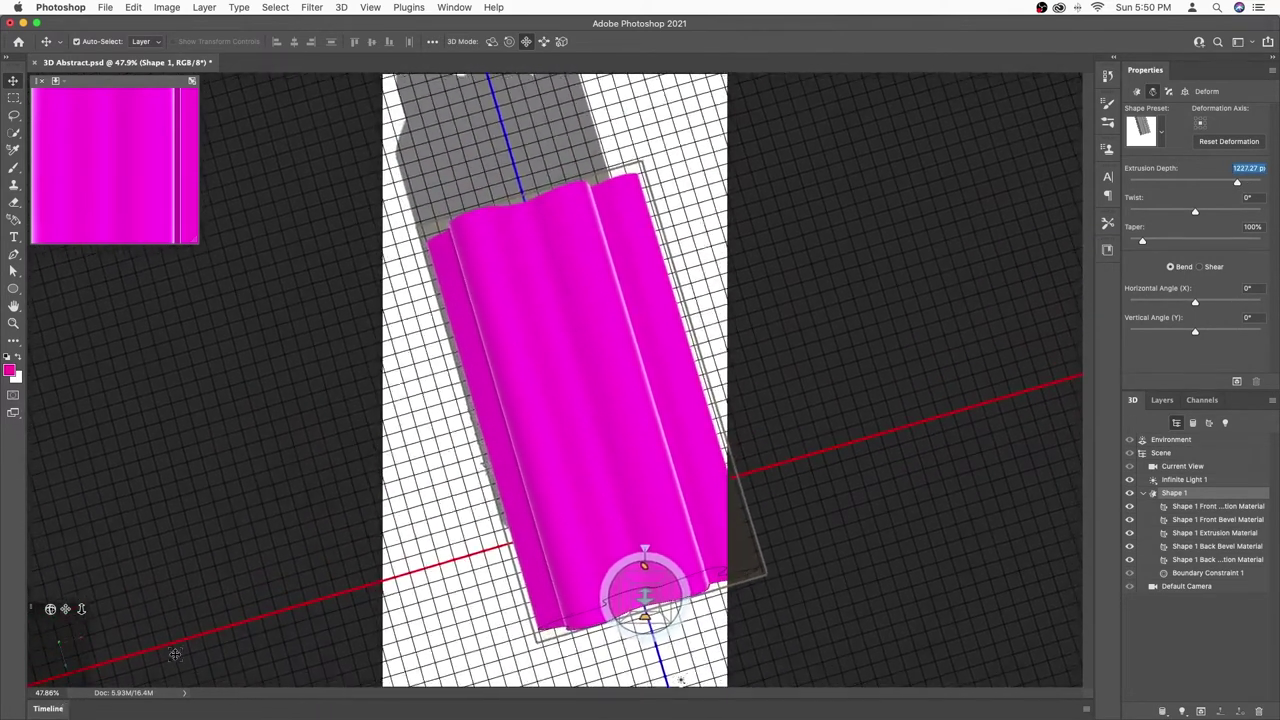
pyautogui.moveTo(1239, 185); pyautogui.dragTo(1247, 185)
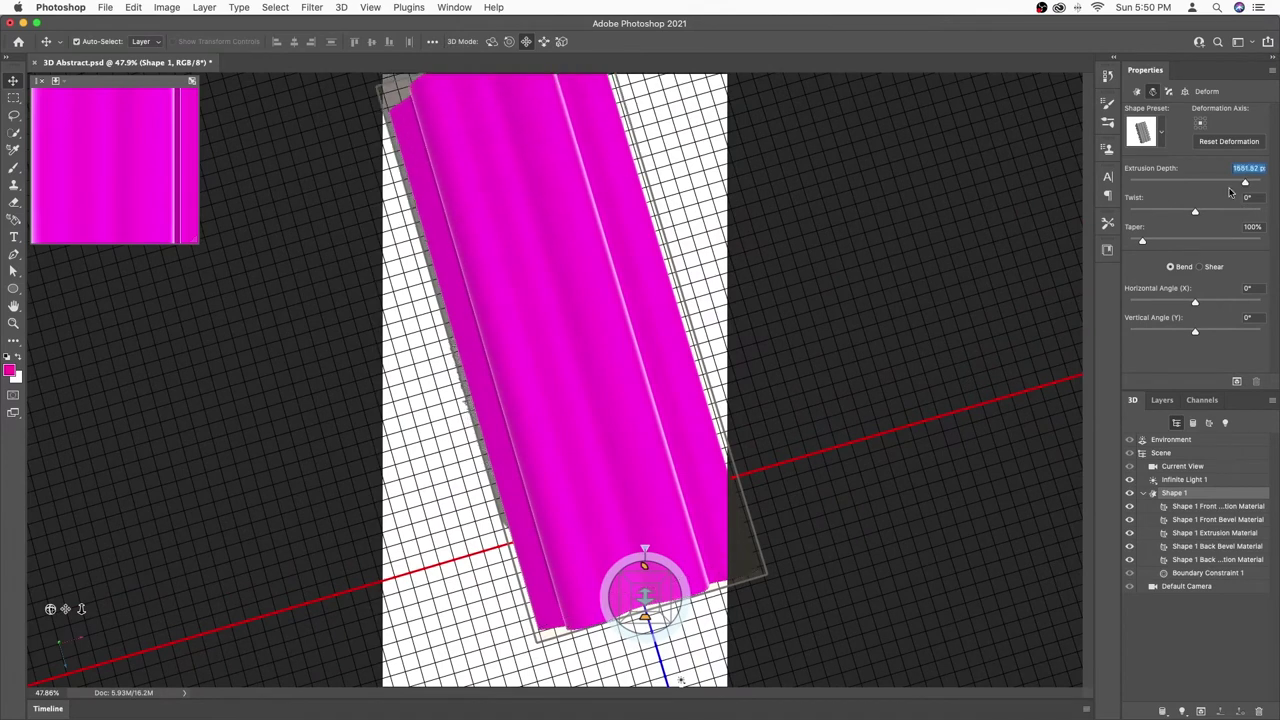
# Step: Bend the extrusion, set Taper 0% and Twist 345°, and orbit to a front view
pyautogui.moveTo(625, 570); pyautogui.dragTo(548, 580)
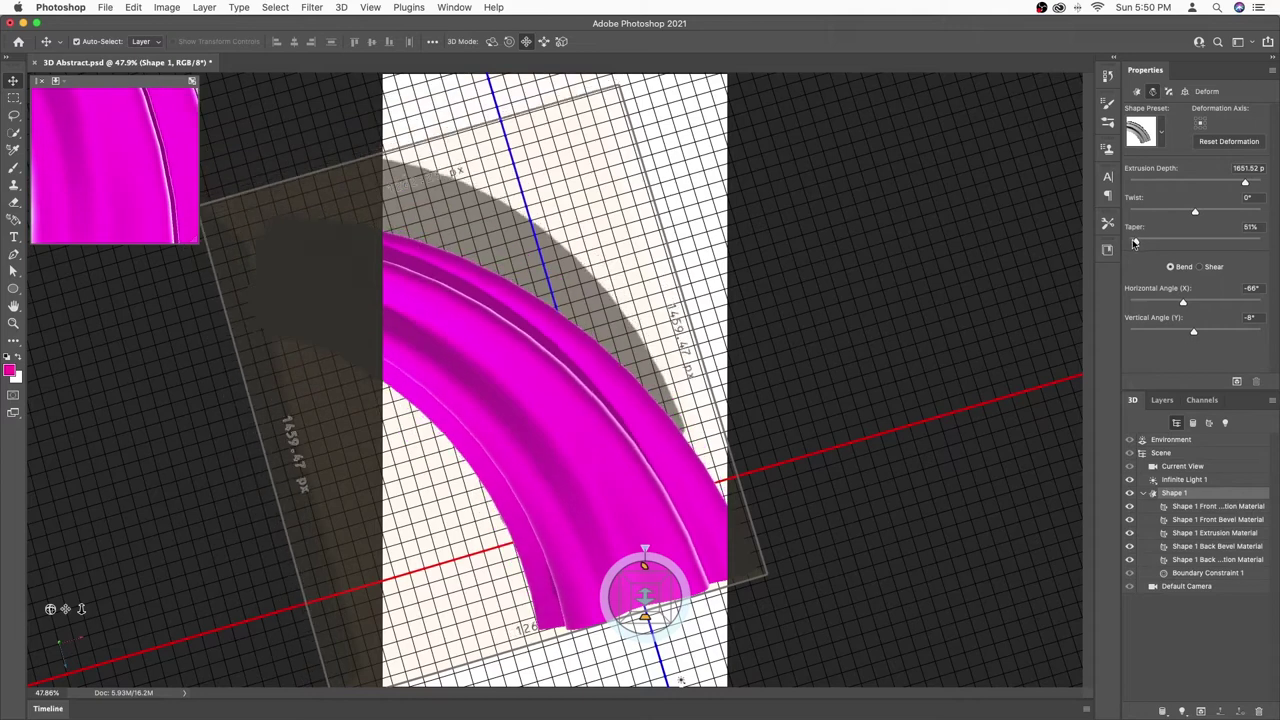
pyautogui.moveTo(1139, 240); pyautogui.dragTo(1129, 245)
pyautogui.moveTo(1196, 215); pyautogui.dragTo(1249, 182)
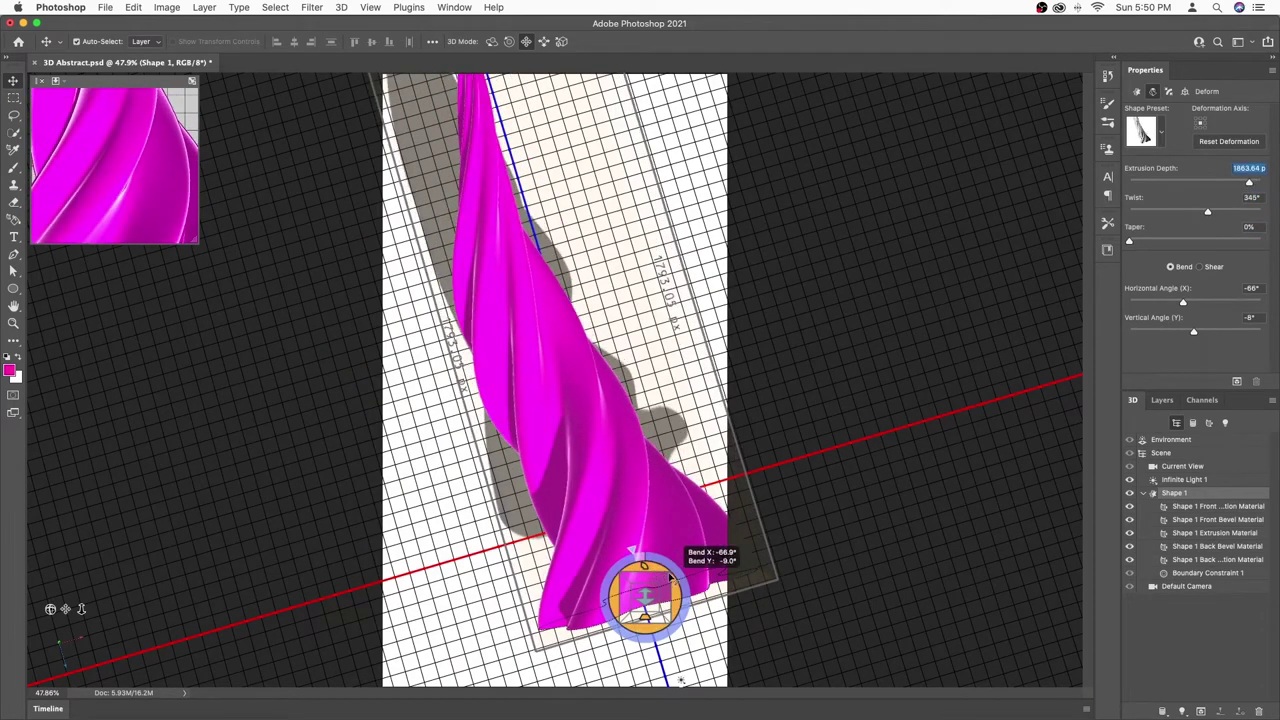
pyautogui.moveTo(643, 567)
pyautogui.mouseDown()
pyautogui.moveTo(567, 676)
pyautogui.moveTo(645, 705)
pyautogui.moveTo(830, 615)
pyautogui.moveTo(985, 620)
pyautogui.moveTo(983, 603)
pyautogui.moveTo(1015, 600)
pyautogui.moveTo(1036, 610)
pyautogui.moveTo(1035, 643)
pyautogui.mouseUp()
pyautogui.moveTo(50, 608)
pyautogui.mouseDown()
pyautogui.moveTo(33, 544)
pyautogui.moveTo(8, 520)
pyautogui.moveTo(146, 571)
pyautogui.moveTo(186, 608)
pyautogui.moveTo(150, 590)
pyautogui.mouseUp()
pyautogui.moveTo(66, 608); pyautogui.dragTo(110, 618)
pyautogui.moveTo(613, 135)
pyautogui.mouseDown()
pyautogui.moveTo(525, 160)
pyautogui.moveTo(895, 382)
pyautogui.moveTo(606, 364)
pyautogui.moveTo(255, 313)
pyautogui.moveTo(588, 362)
pyautogui.moveTo(457, 340)
pyautogui.moveTo(925, 362)
pyautogui.moveTo(581, 323)
pyautogui.mouseUp()
pyautogui.moveTo(50, 609)
pyautogui.mouseDown()
pyautogui.moveTo(38, 658)
pyautogui.moveTo(63, 648)
pyautogui.moveTo(57, 631)
pyautogui.moveTo(66, 662)
pyautogui.moveTo(14, 663)
pyautogui.moveTo(219, 647)
pyautogui.mouseUp()
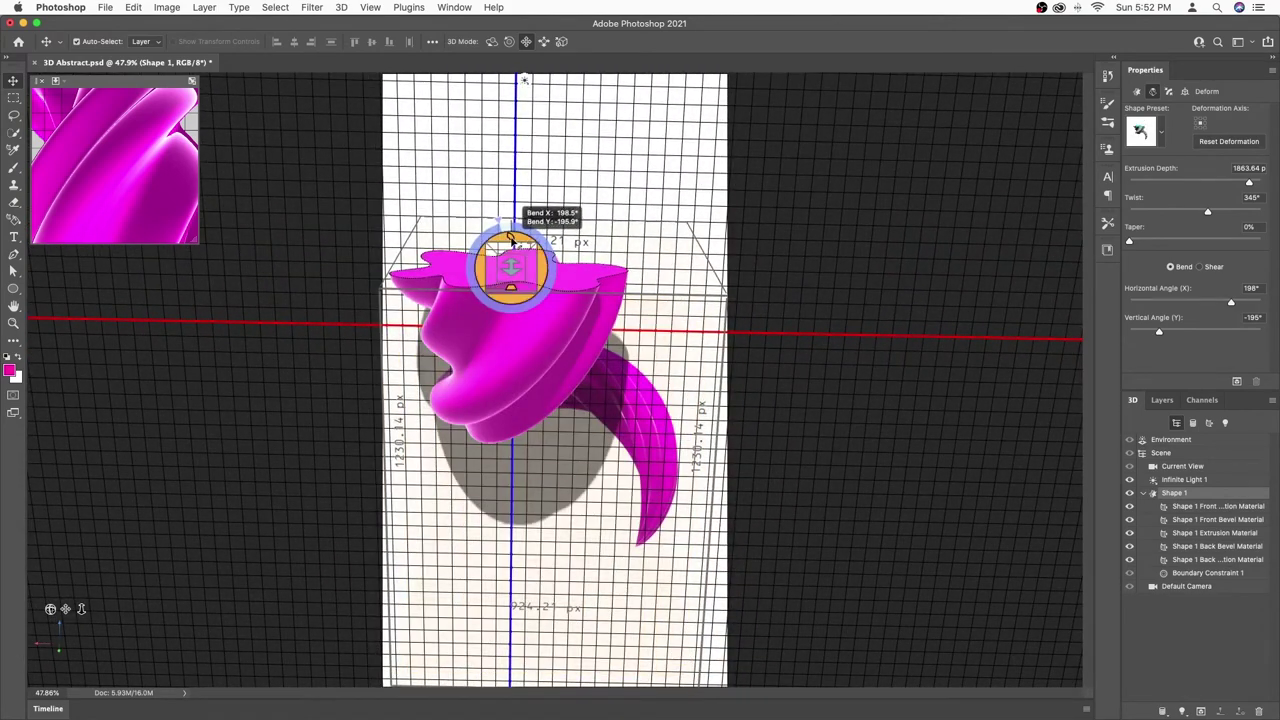
# Step: Reduce the bend, ease taper to 9%, shorten depth to 1545 px and twist to 413°
pyautogui.moveTo(510, 240)
pyautogui.mouseDown()
pyautogui.moveTo(353, 215)
pyautogui.moveTo(44, 680)
pyautogui.mouseUp()
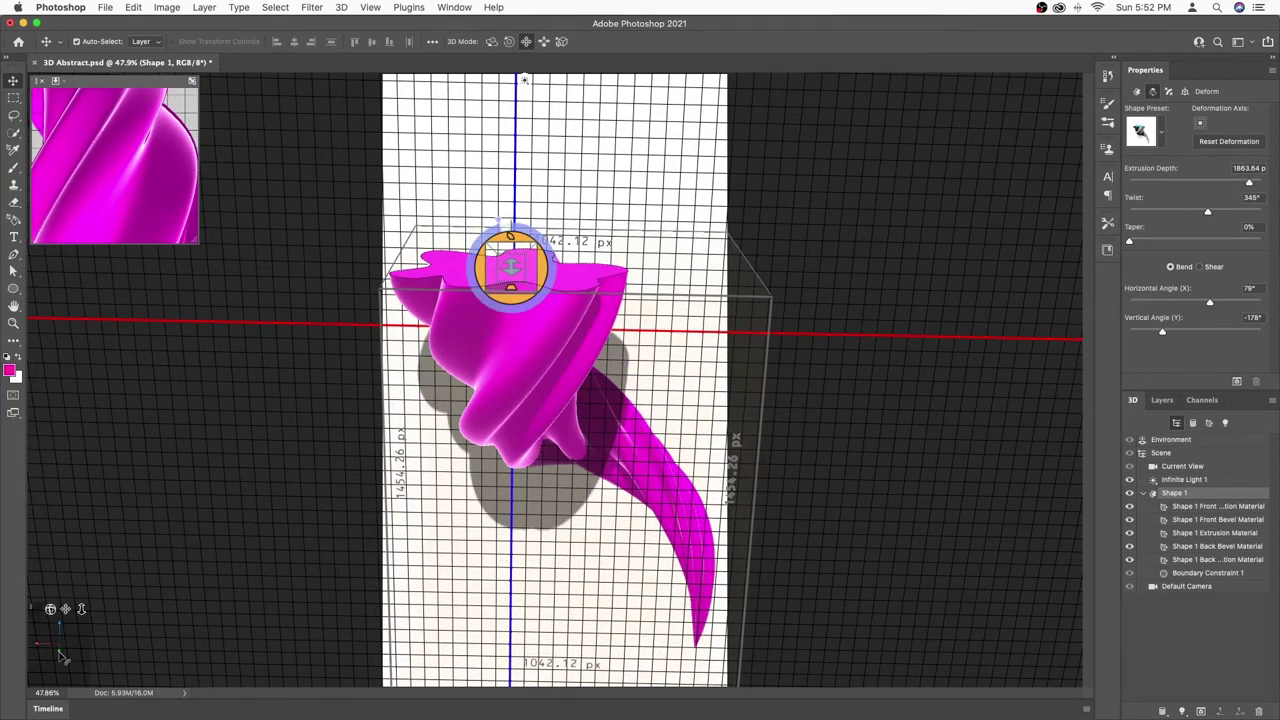
pyautogui.moveTo(44, 680); pyautogui.dragTo(10, 664)
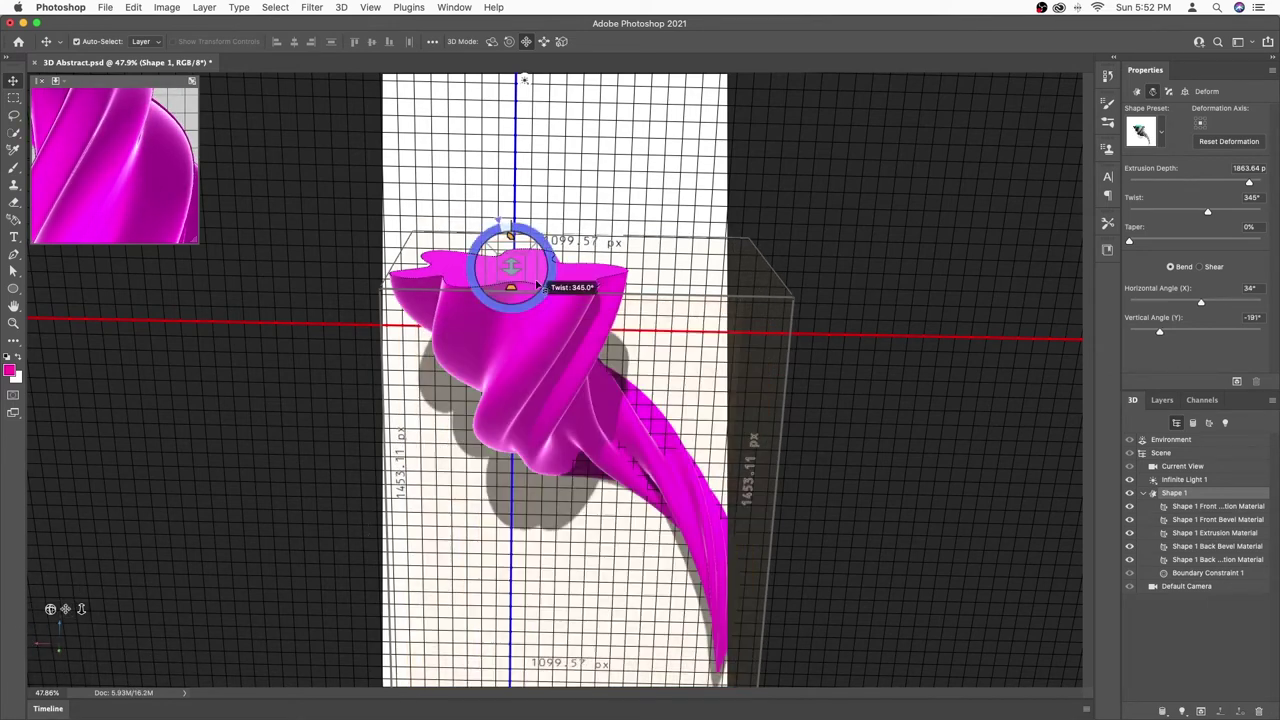
pyautogui.moveTo(512, 268)
pyautogui.mouseDown()
pyautogui.moveTo(570, 276)
pyautogui.moveTo(522, 282)
pyautogui.mouseUp()
pyautogui.moveTo(1246, 184); pyautogui.dragTo(1241, 184)
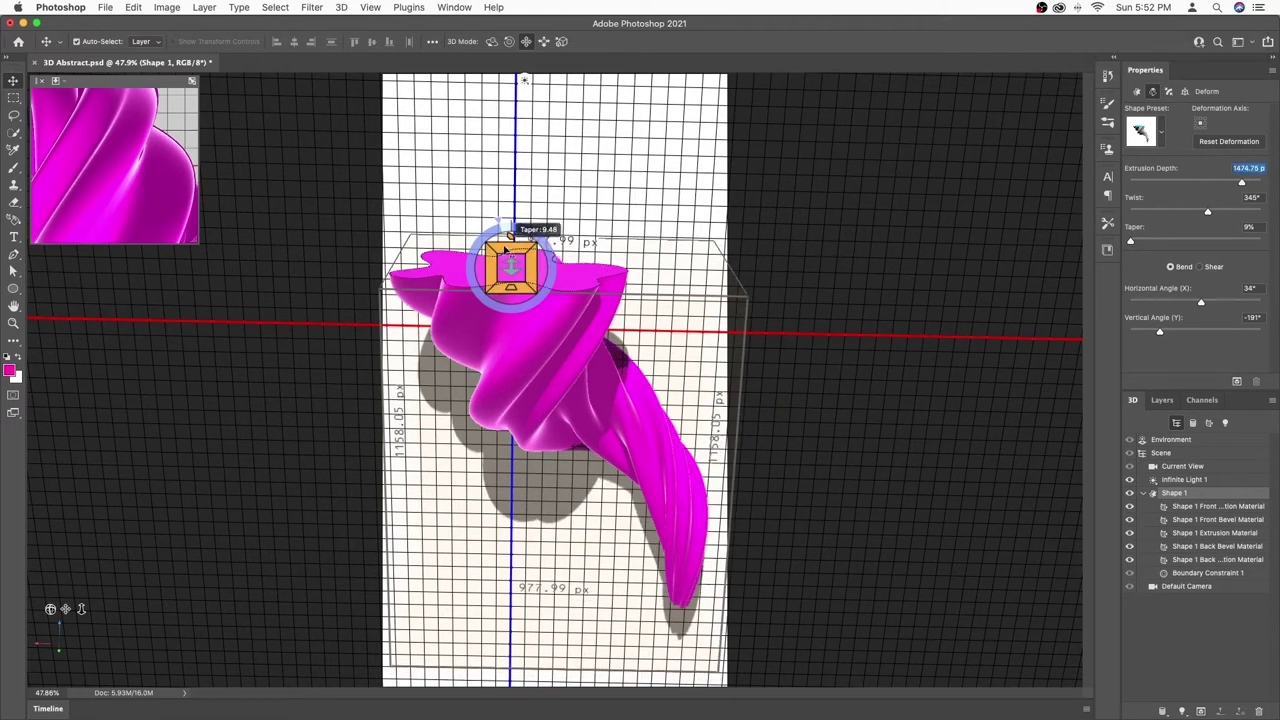
pyautogui.moveTo(508, 248); pyautogui.dragTo(427, 241)
pyautogui.moveTo(1210, 214); pyautogui.dragTo(1244, 185)
pyautogui.moveTo(57, 622); pyautogui.dragTo(52, 617)
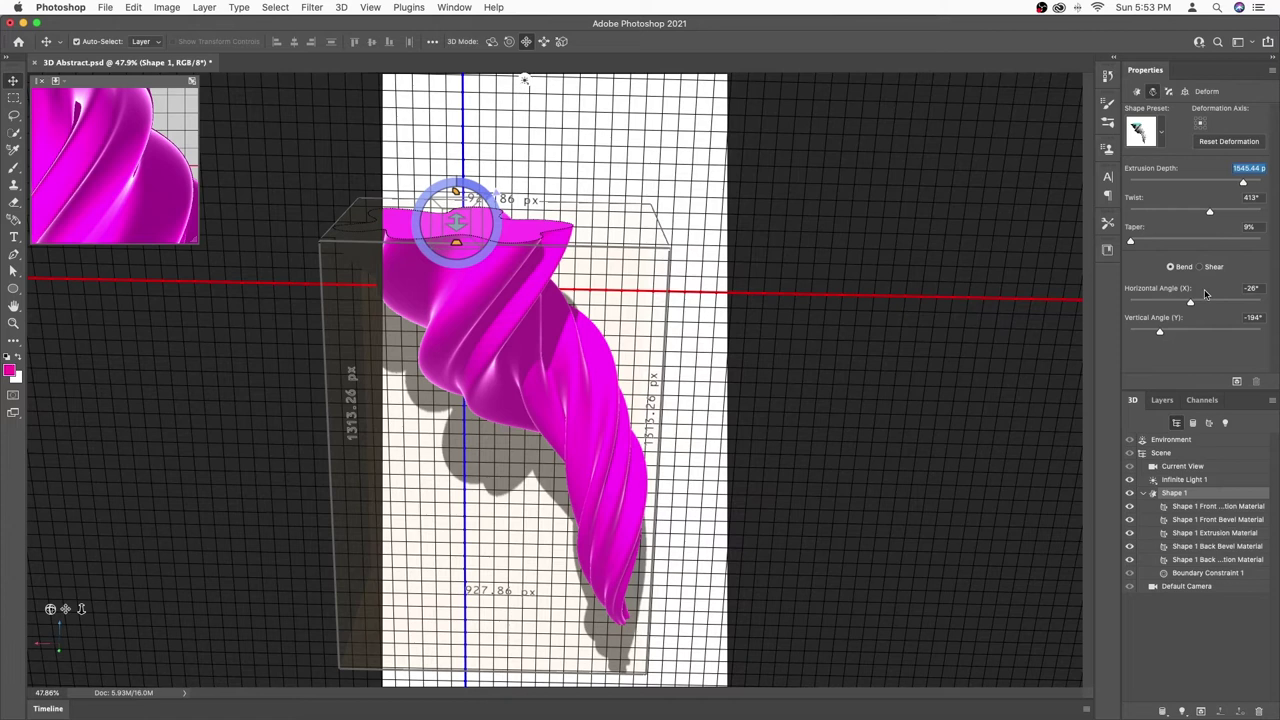
# Step: Raise the ribbon material's Glow to 17% and rotate Infinite Light 1 to recast the shadow
pyautogui.click(1226, 533)
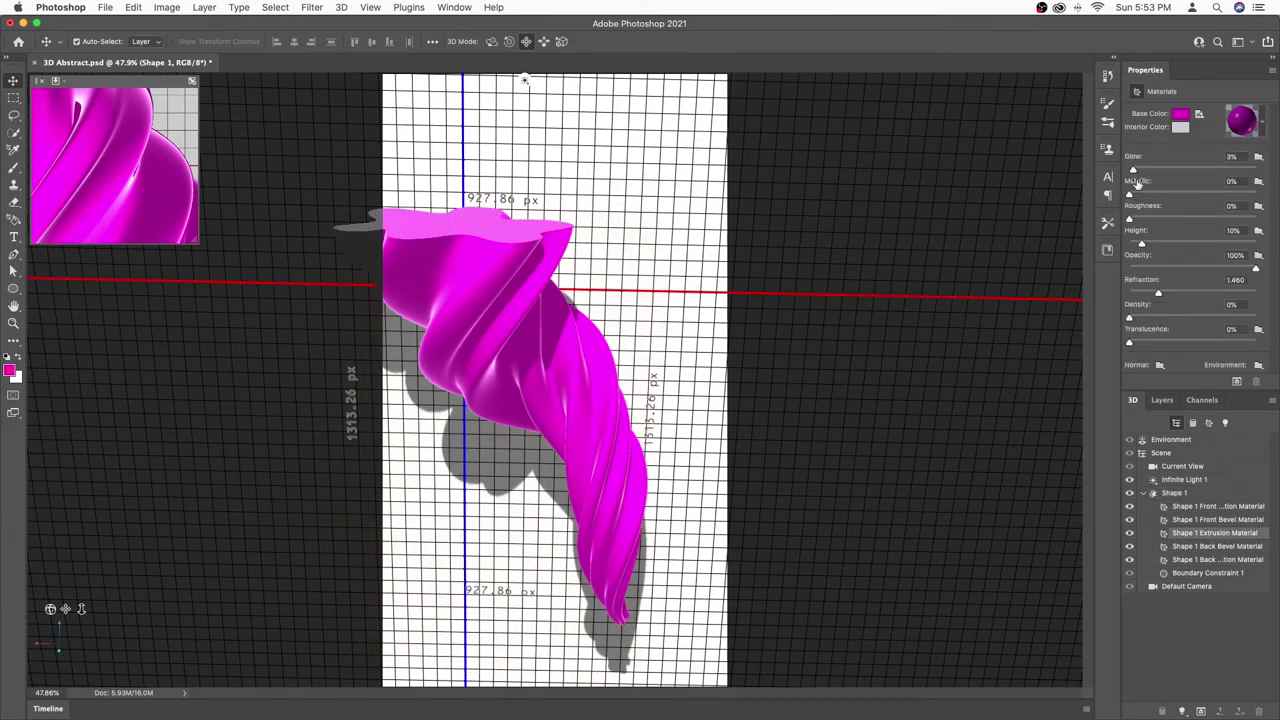
pyautogui.moveTo(1133, 172)
pyautogui.mouseDown()
pyautogui.moveTo(1193, 174)
pyautogui.moveTo(1150, 172)
pyautogui.mouseUp()
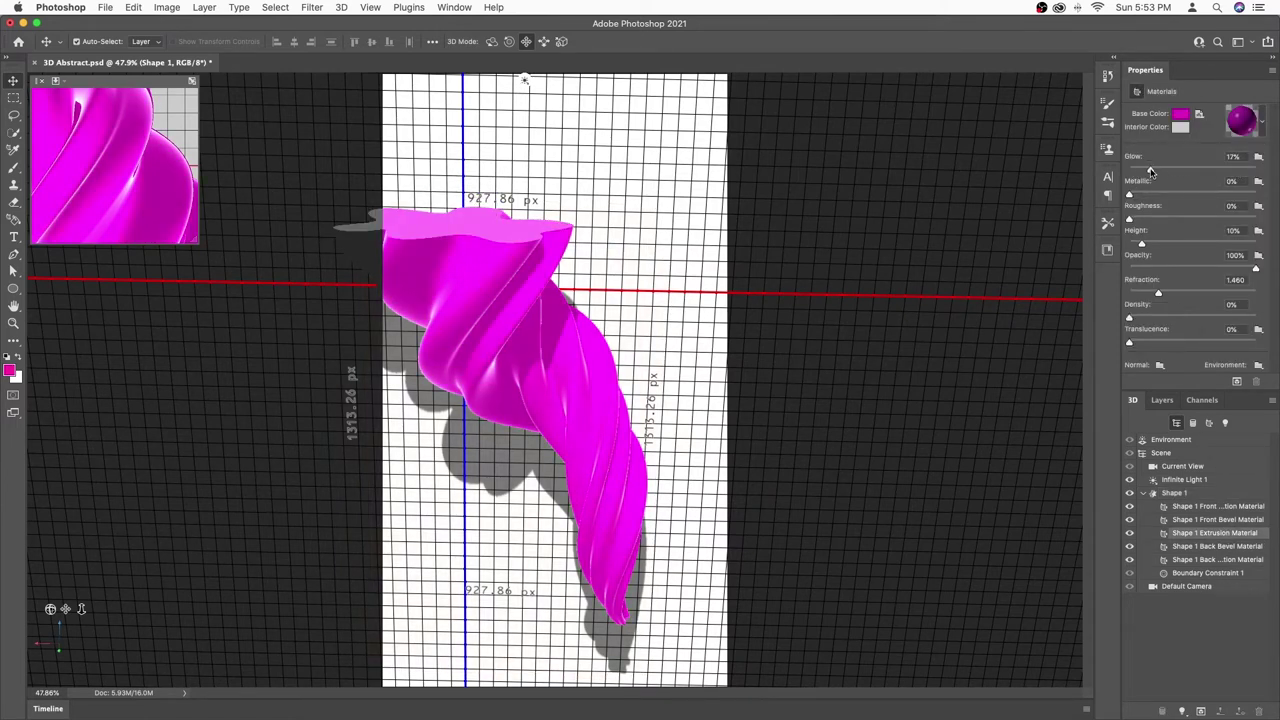
pyautogui.click(1184, 480)
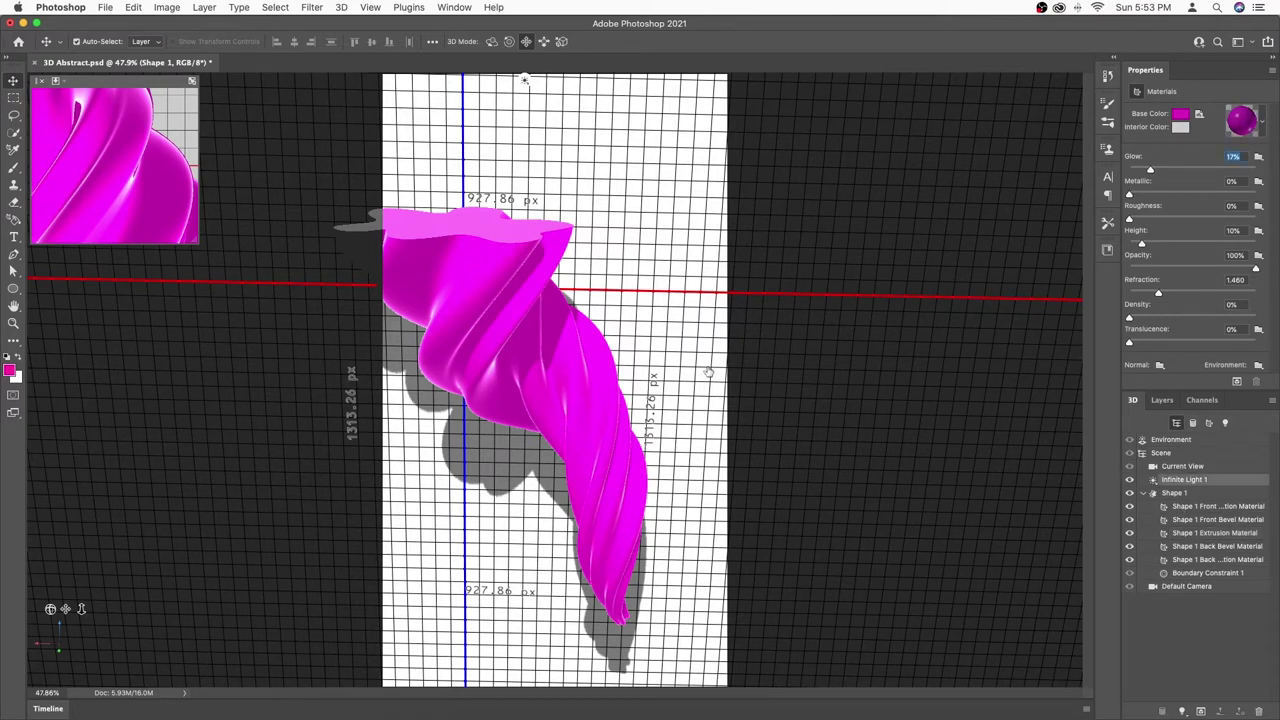
pyautogui.moveTo(524, 80); pyautogui.dragTo(553, 344)
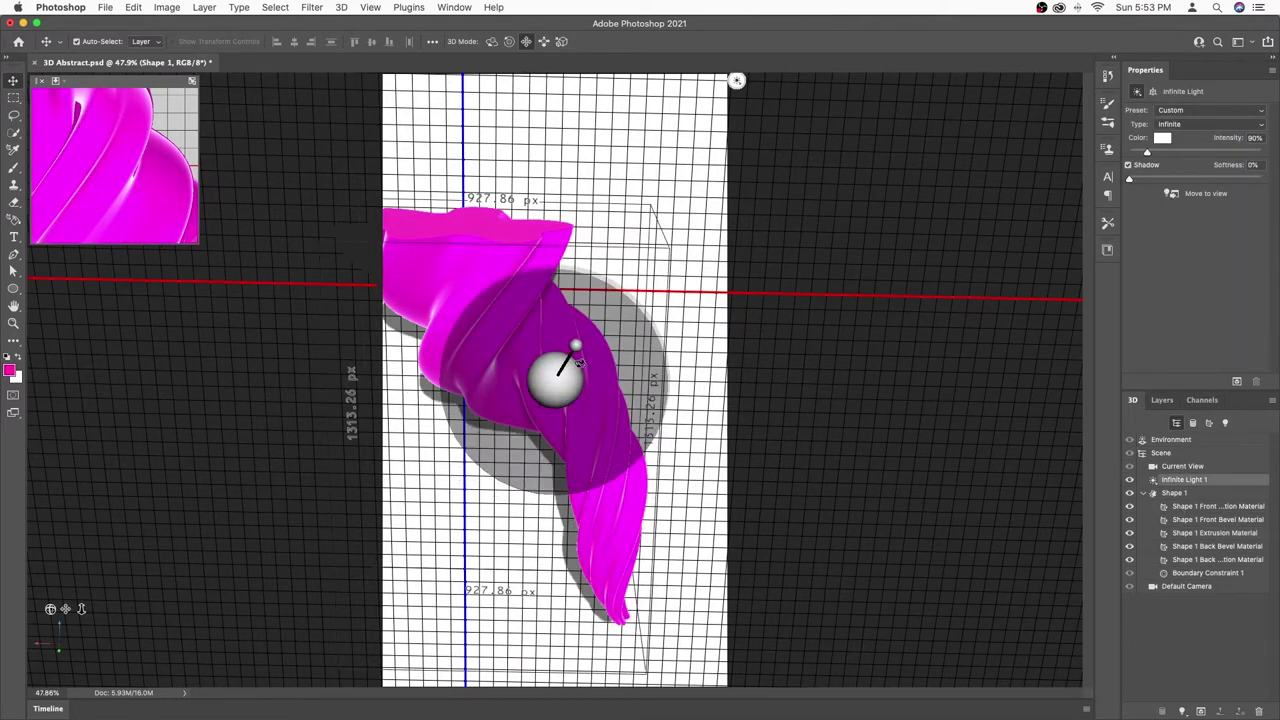
pyautogui.moveTo(586, 406)
pyautogui.mouseDown()
pyautogui.moveTo(606, 506)
pyautogui.moveTo(608, 466)
pyautogui.moveTo(623, 509)
pyautogui.moveTo(654, 503)
pyautogui.moveTo(680, 536)
pyautogui.moveTo(680, 508)
pyautogui.moveTo(682, 523)
pyautogui.mouseUp()
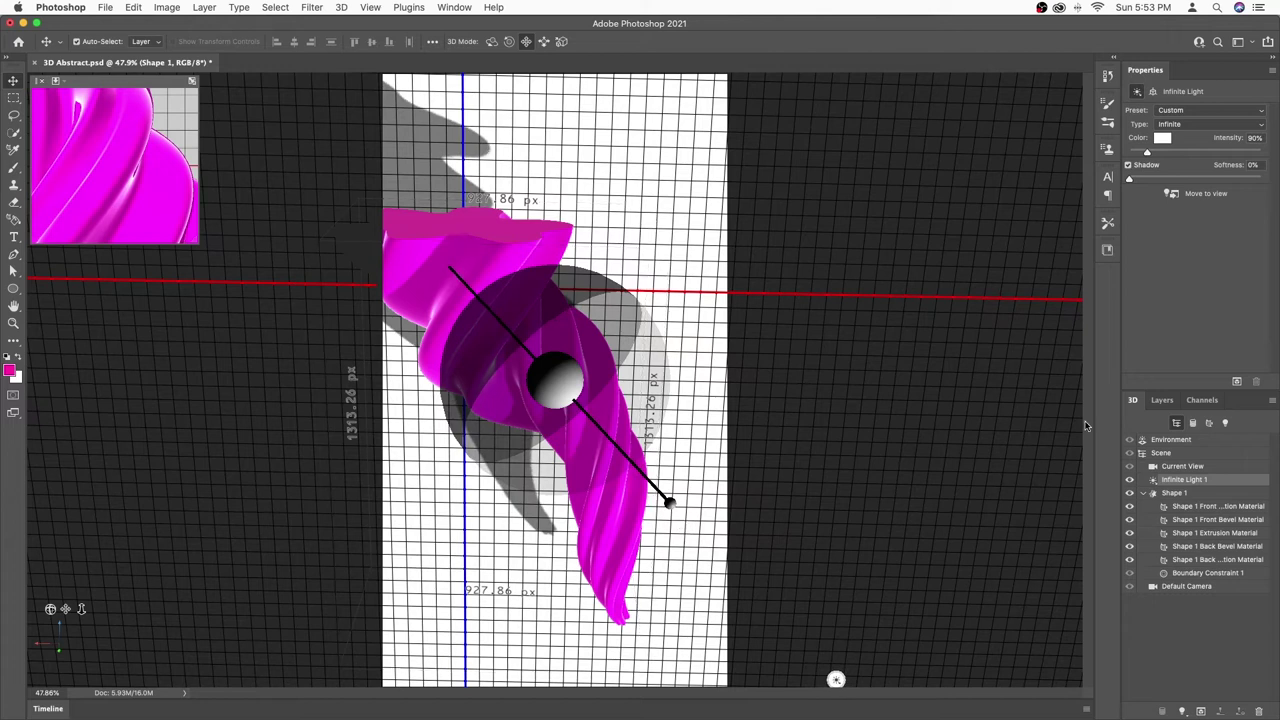
pyautogui.click(1172, 494)
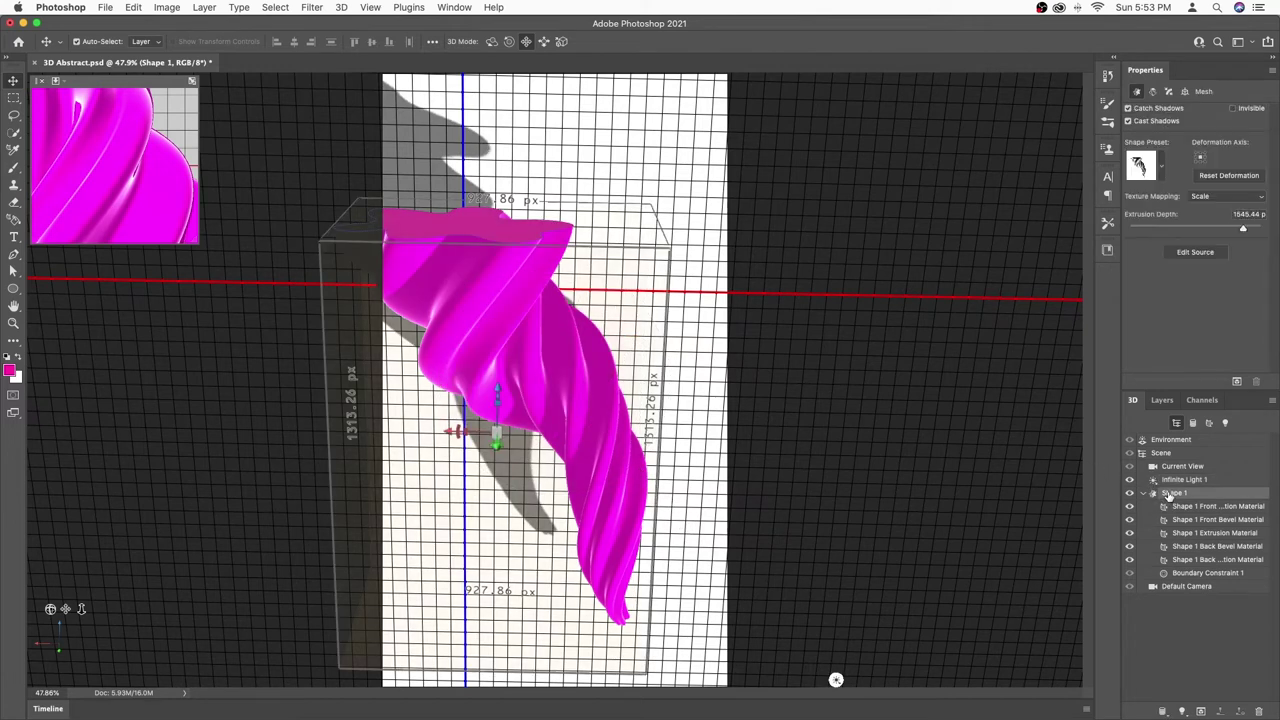
# Step: Leave 3D editing with Path Selection (A) and show the Paths panel beside Layers
pyautogui.click(1168, 400)
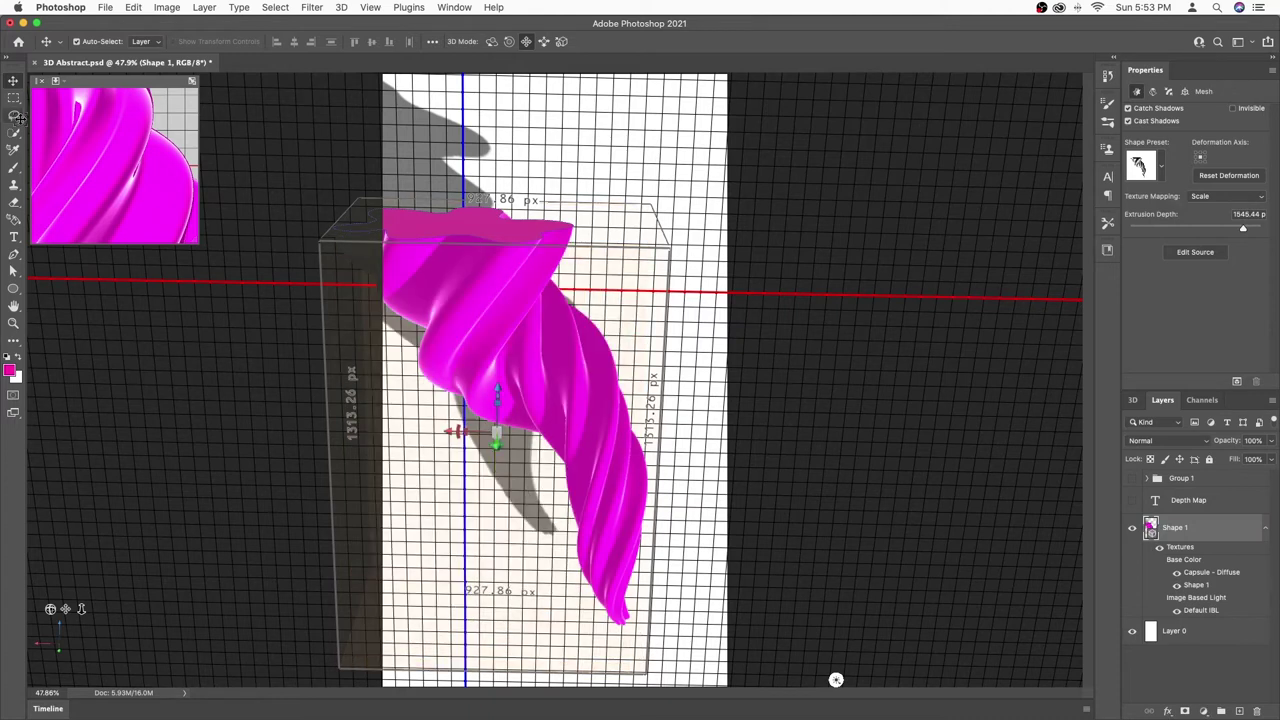
pyautogui.press('a')
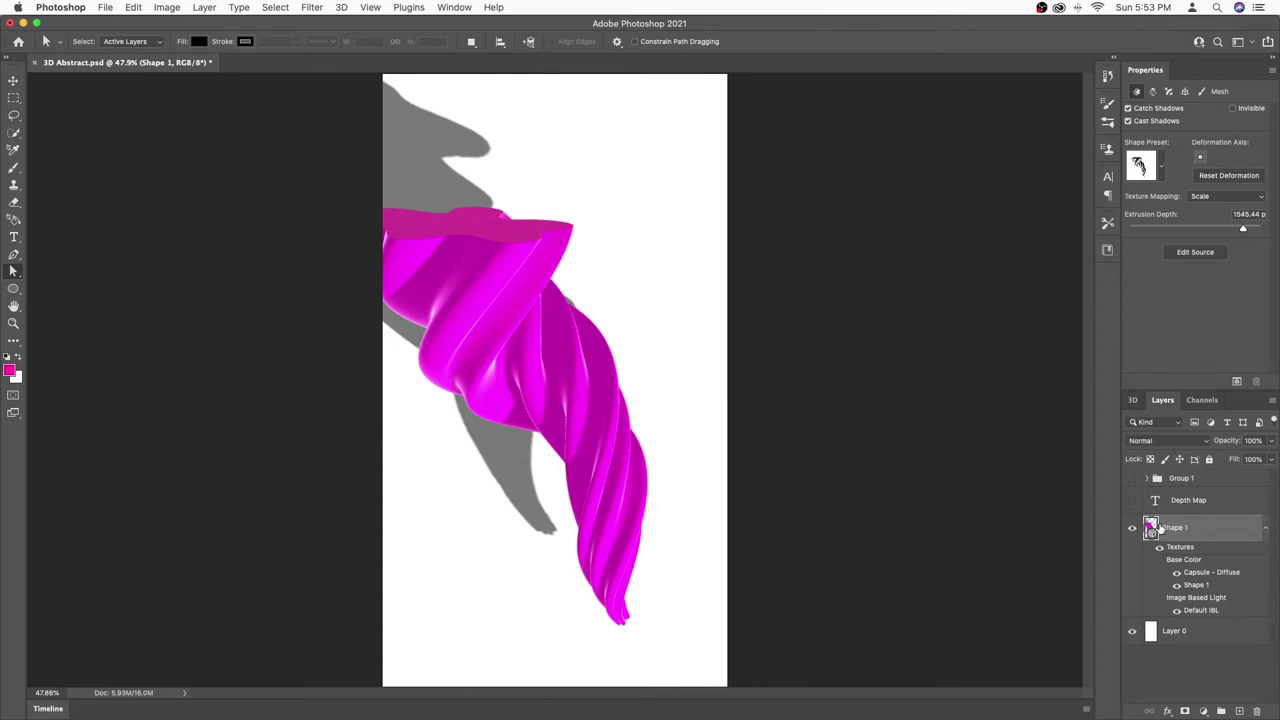
pyautogui.click(1183, 640)
pyautogui.click(1175, 533)
pyautogui.click(455, 7)
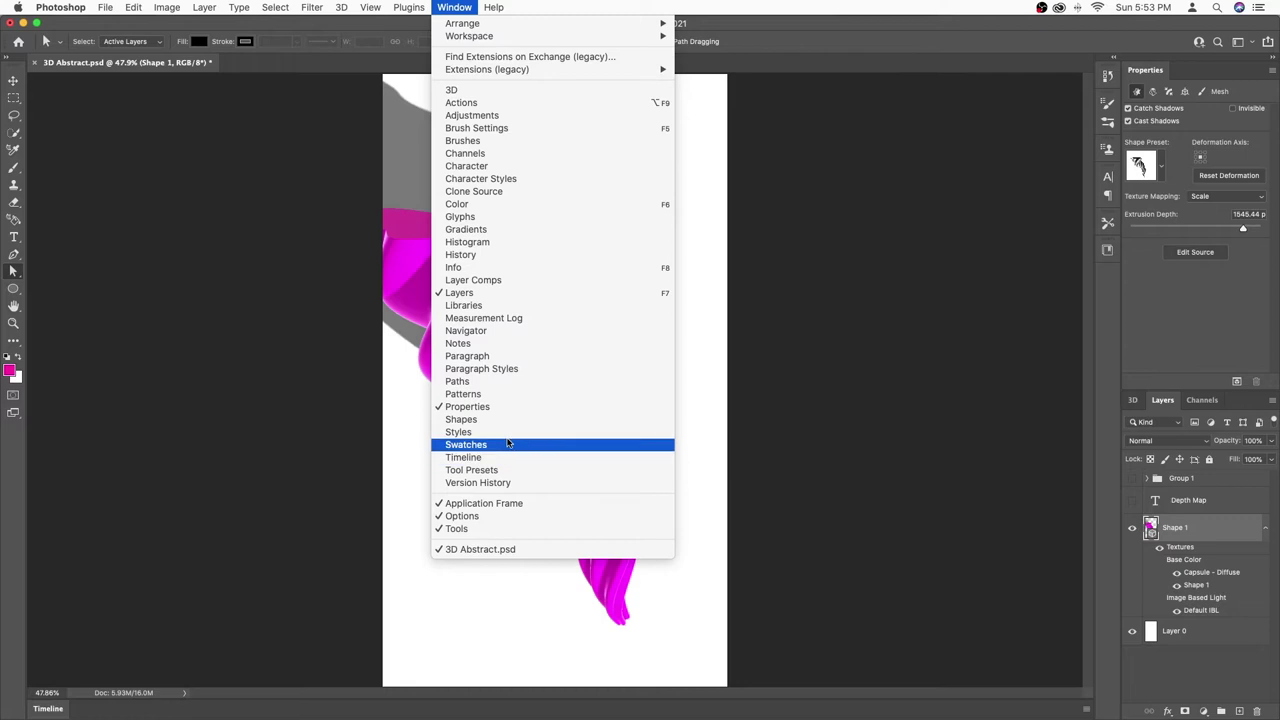
pyautogui.click(506, 382)
pyautogui.click(1164, 401)
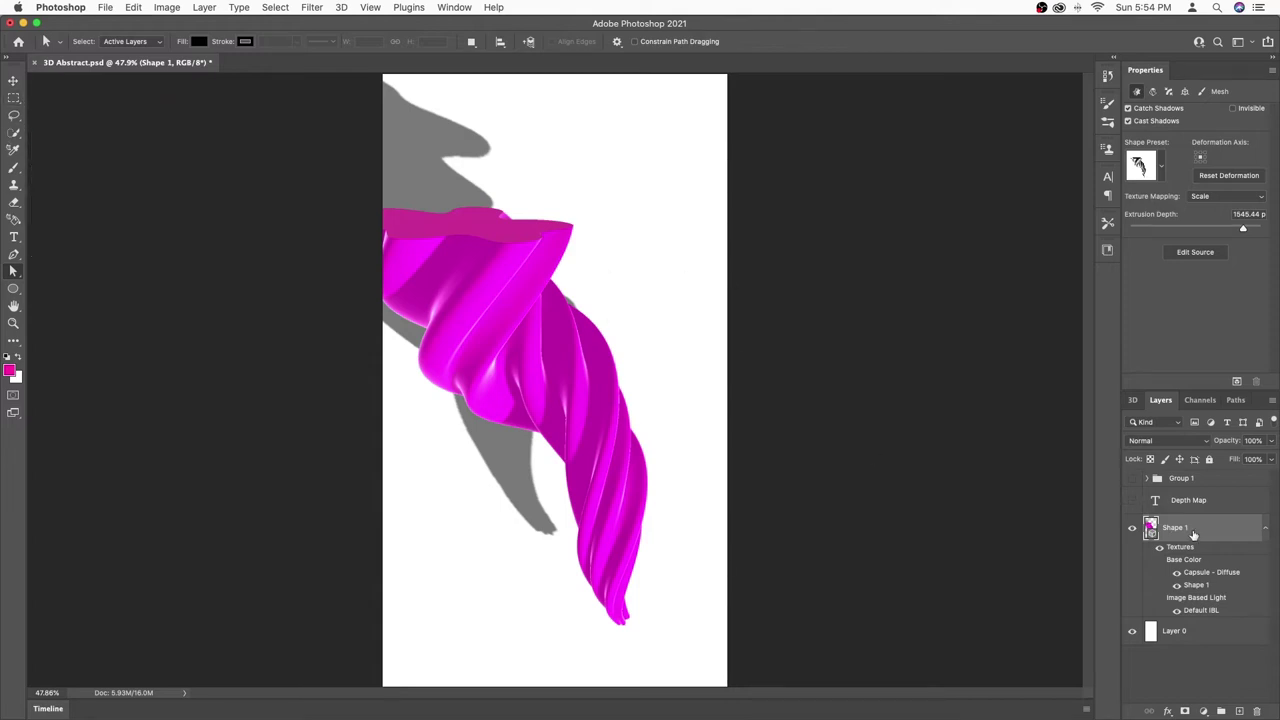
# Step: Draw a curvy splat-shaped blob outline in the upper right with the Pen tool
pyautogui.press('p')
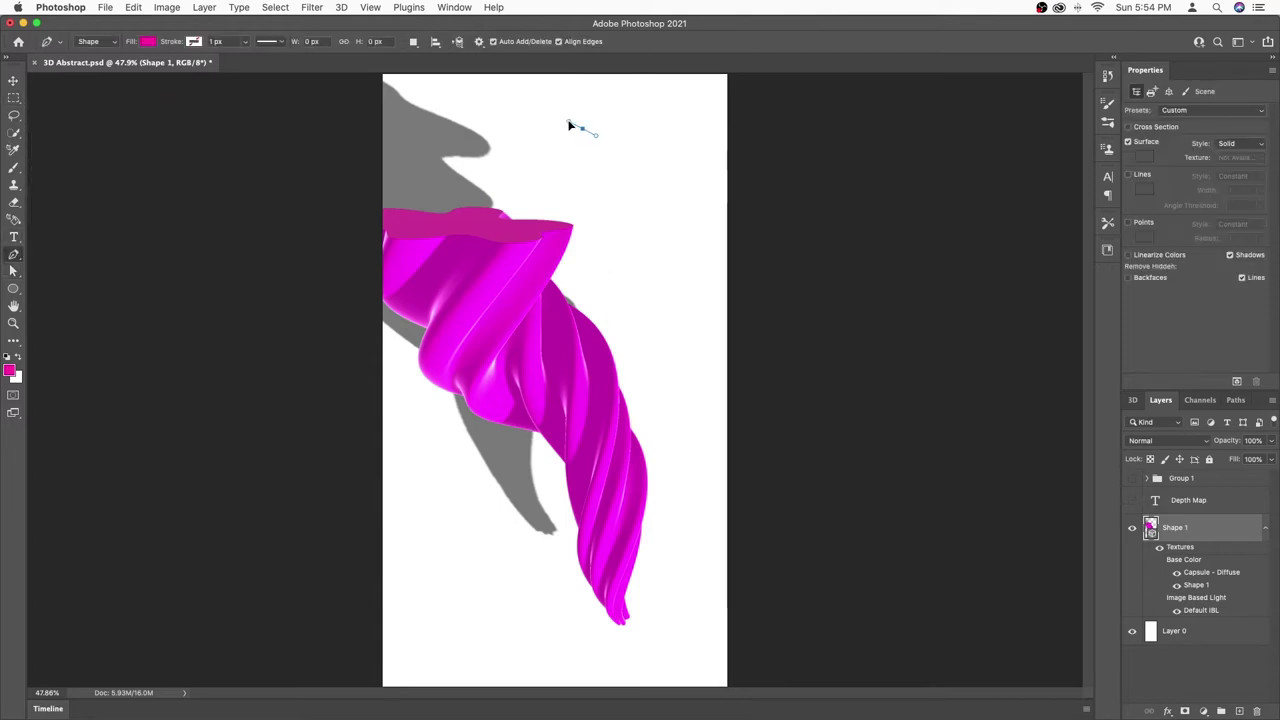
pyautogui.moveTo(568, 125); pyautogui.dragTo(565, 120)
pyautogui.hotkey('ctrl', 'z')
pyautogui.click(599, 198)
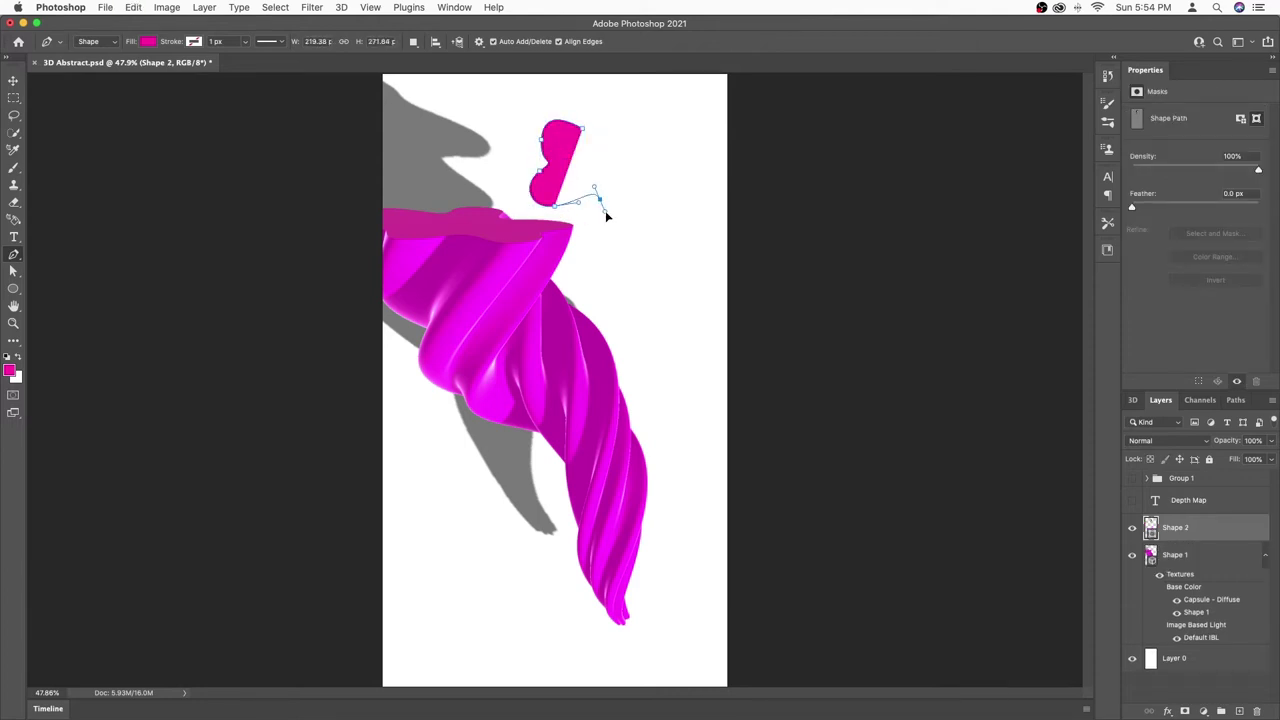
pyautogui.moveTo(642, 212); pyautogui.dragTo(647, 193)
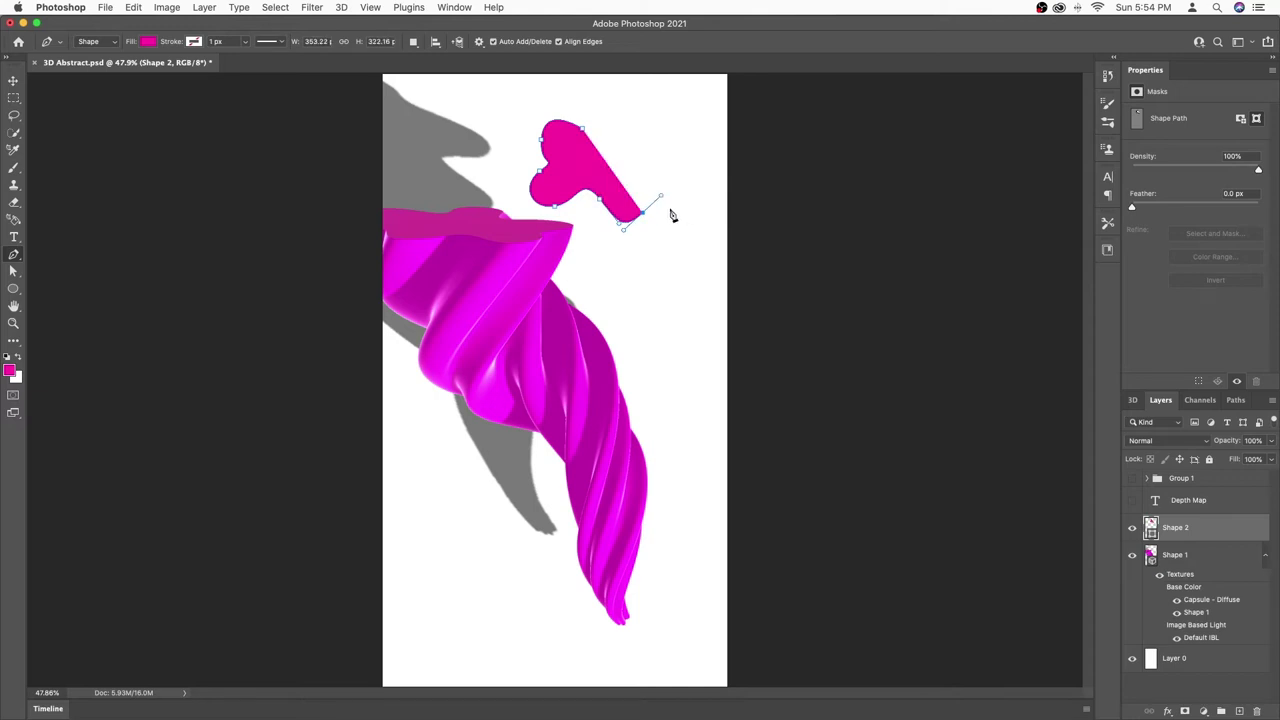
pyautogui.moveTo(711, 199); pyautogui.dragTo(701, 168)
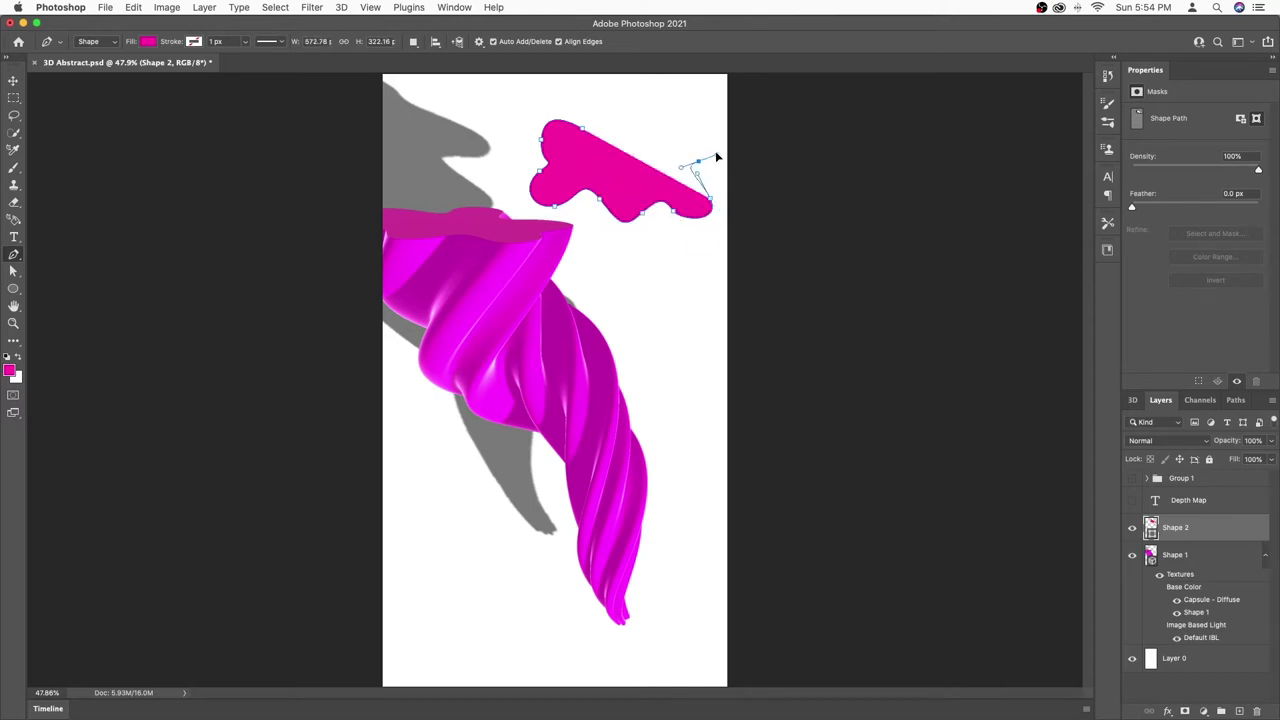
pyautogui.click(716, 157)
pyautogui.click(711, 127)
pyautogui.moveTo(678, 110); pyautogui.dragTo(675, 92)
pyautogui.moveTo(621, 132)
pyautogui.mouseDown()
pyautogui.moveTo(591, 137)
pyautogui.moveTo(606, 138)
pyautogui.mouseUp()
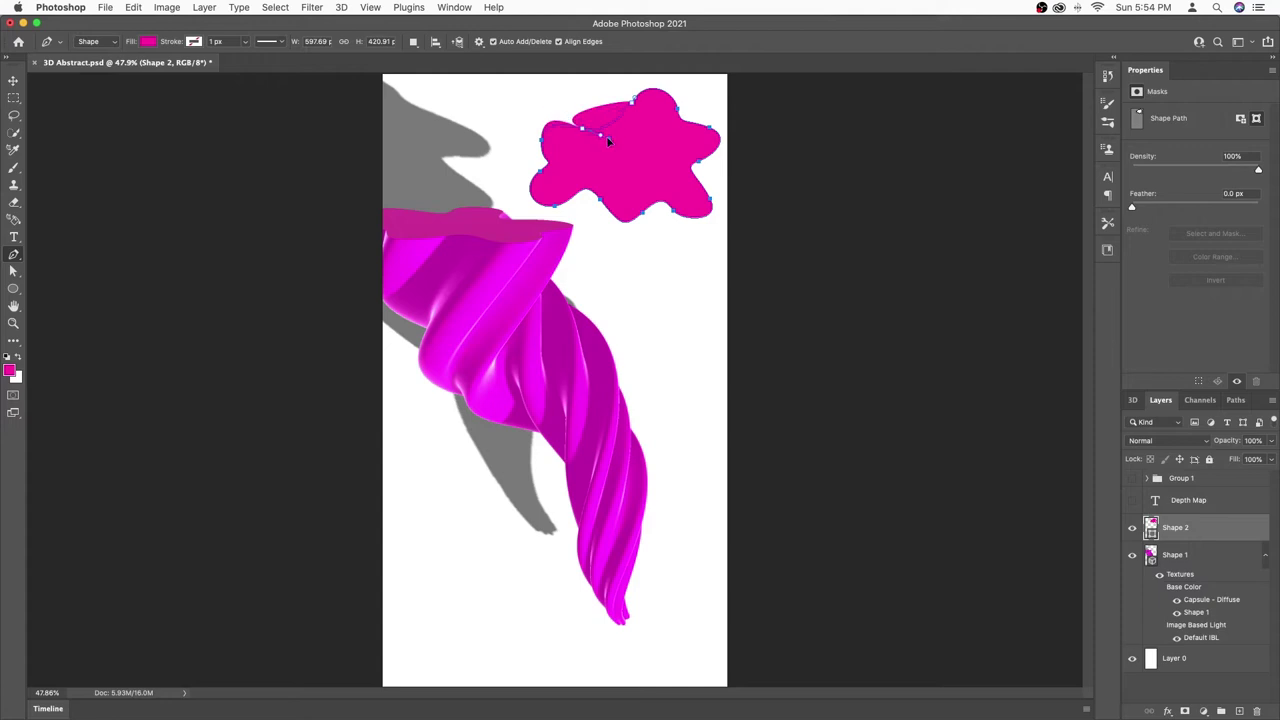
# Step: Undo the last three anchor edits, reshape the blob's bottom curve, and finish Shape 2
pyautogui.press('super+z')
pyautogui.press('super+z')
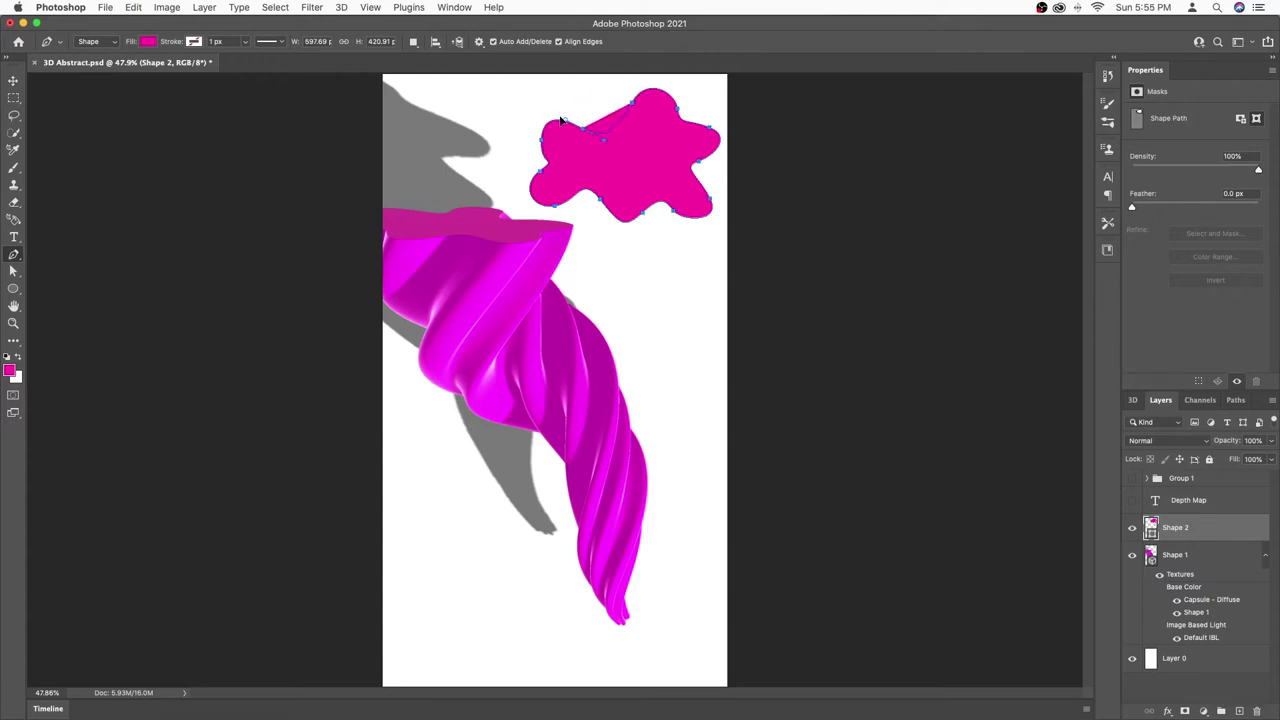
pyautogui.press('super+z')
pyautogui.press('super+z')
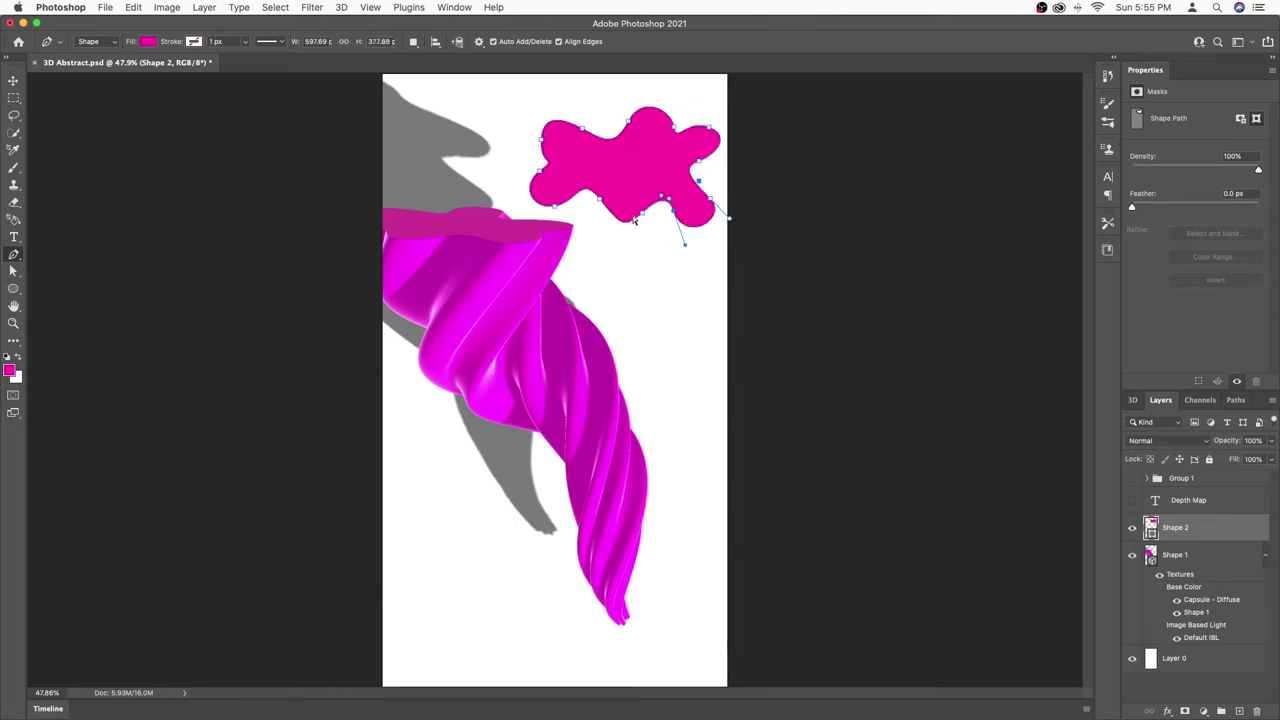
pyautogui.press('super+z')
pyautogui.moveTo(599, 237); pyautogui.dragTo(580, 207)
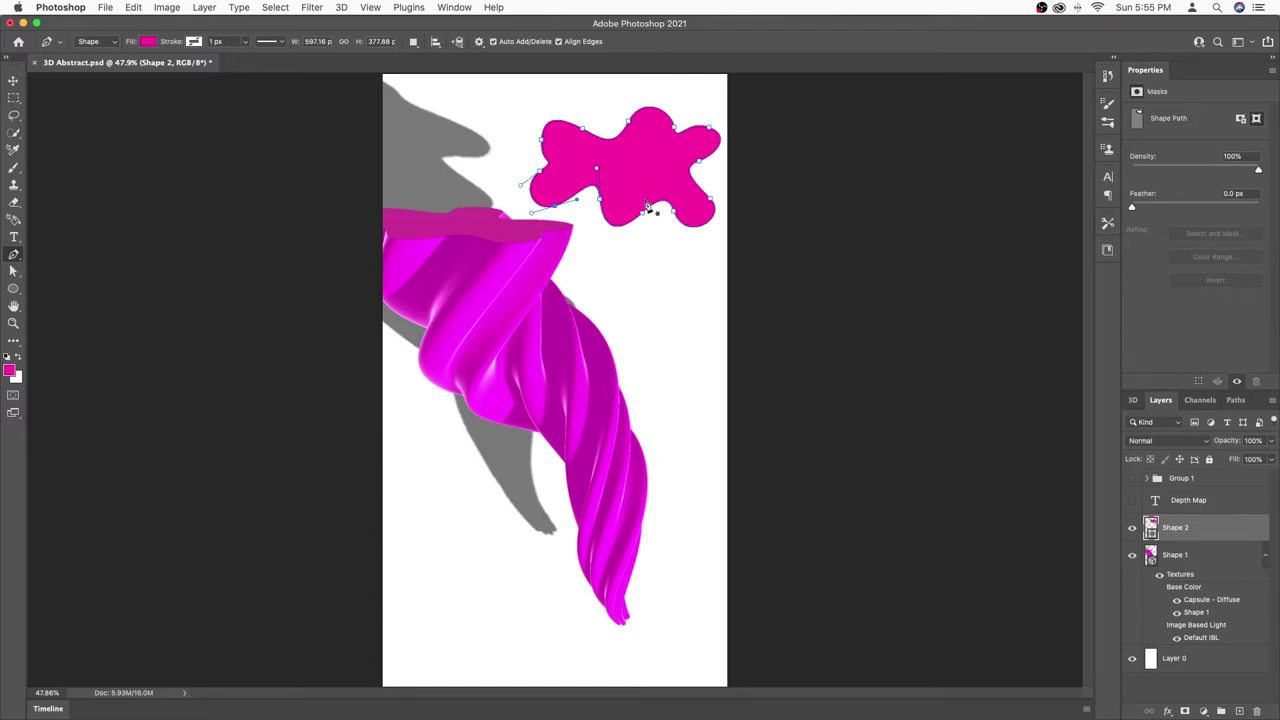
pyautogui.click(13, 80)
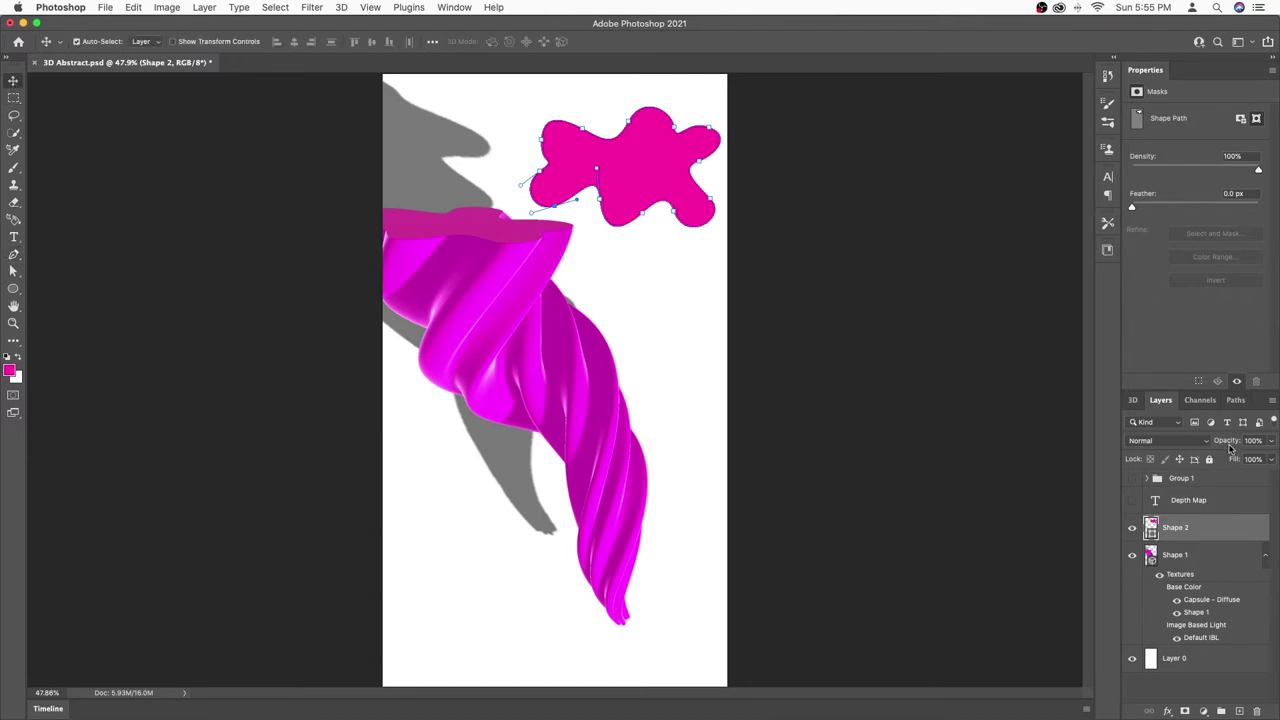
# Step: Extrude the Shape 2 blob into a 377.83 px deep 3D object and orbit around it
pyautogui.click(1133, 401)
pyautogui.click(1200, 561)
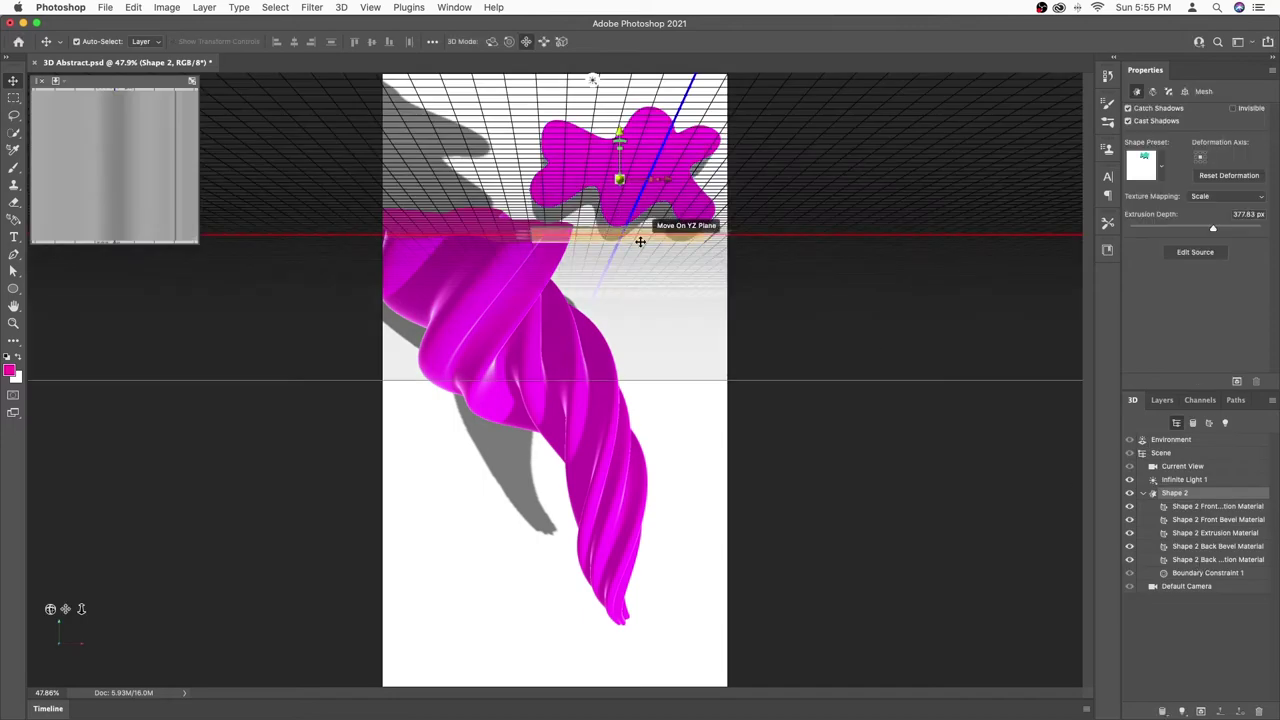
pyautogui.moveTo(50, 609); pyautogui.dragTo(44, 672)
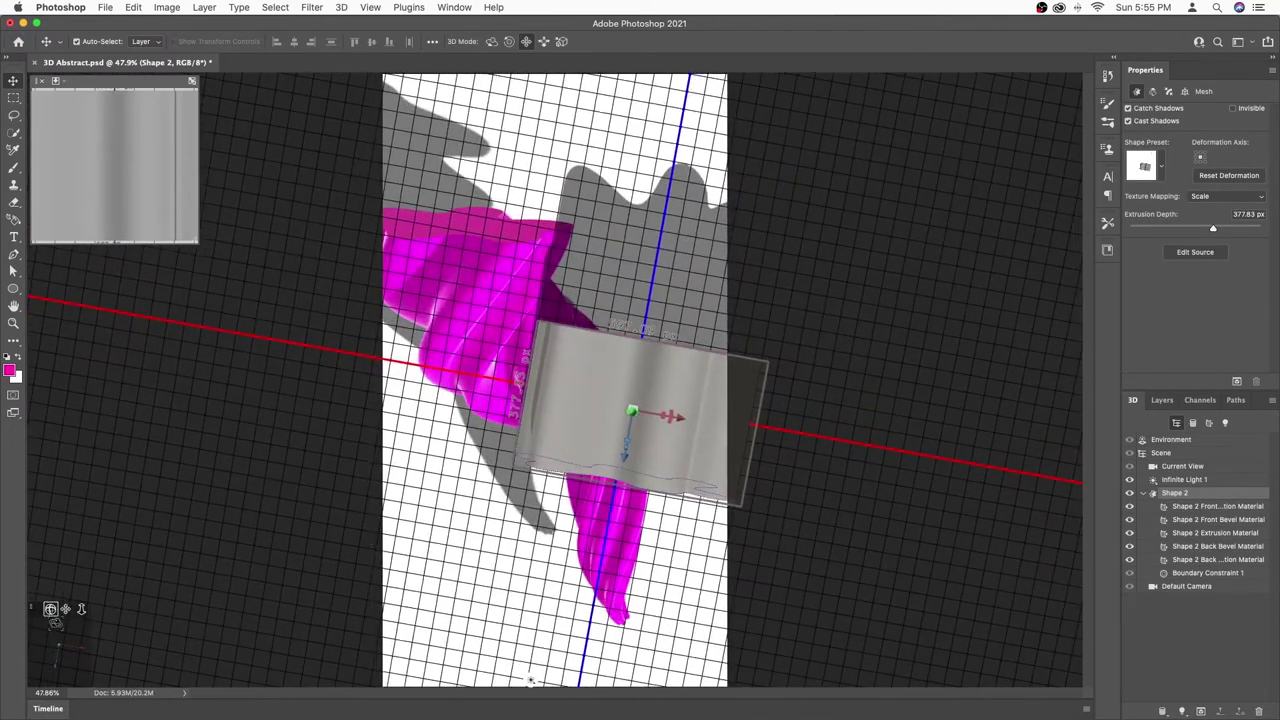
pyautogui.moveTo(80, 611); pyautogui.dragTo(59, 646)
pyautogui.moveTo(1000, 245); pyautogui.dragTo(1014, 502)
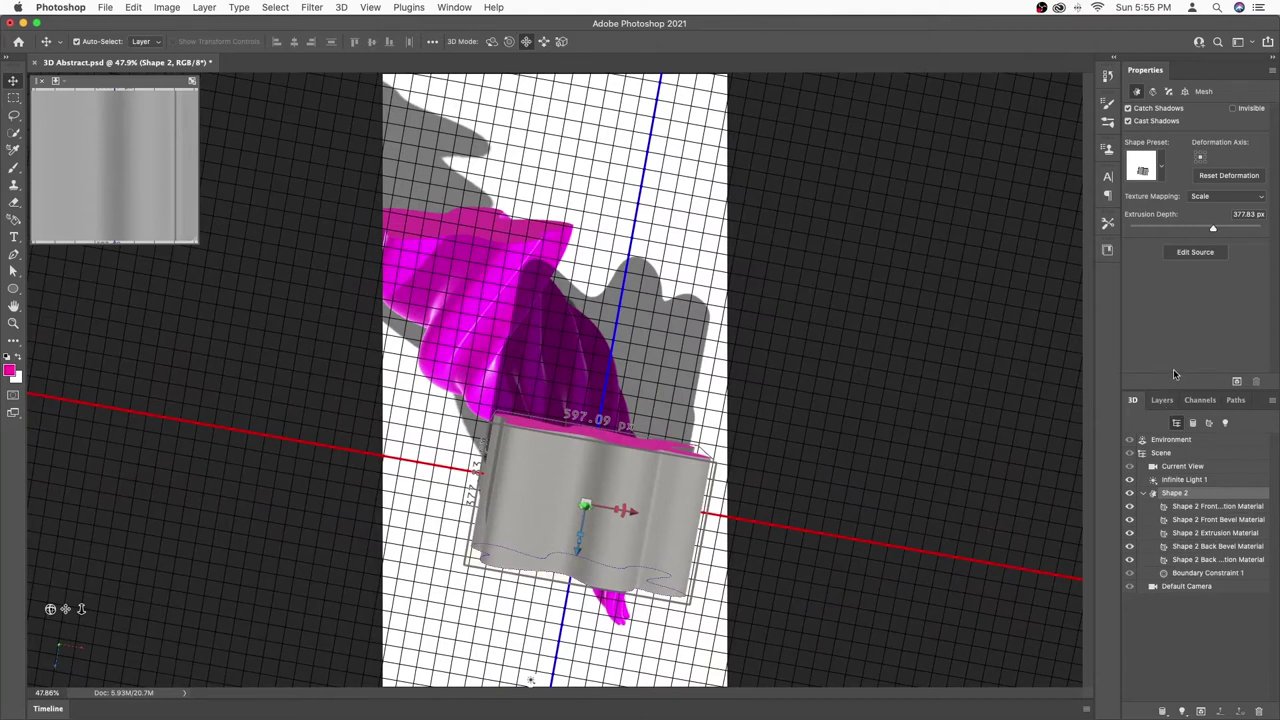
# Step: Apply a glossy preset to Shape 2's extrusion material with a violet-purple base colour
pyautogui.click(1188, 531)
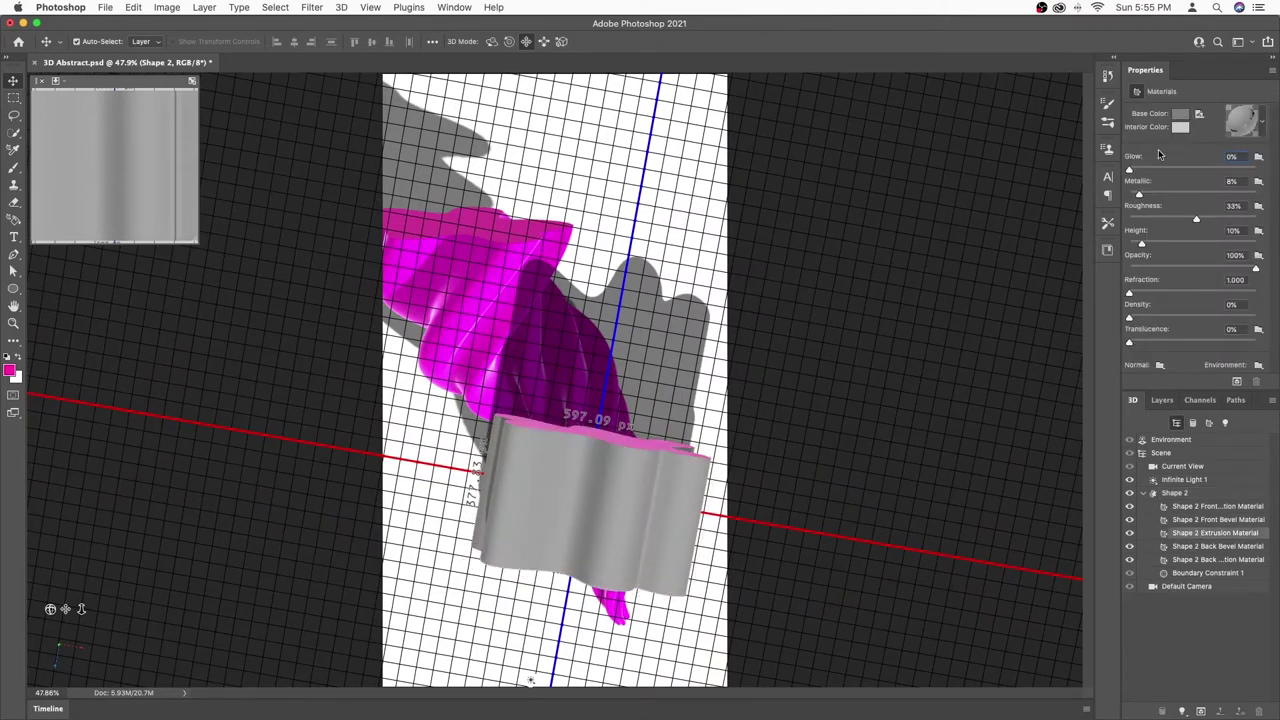
pyautogui.click(1150, 172)
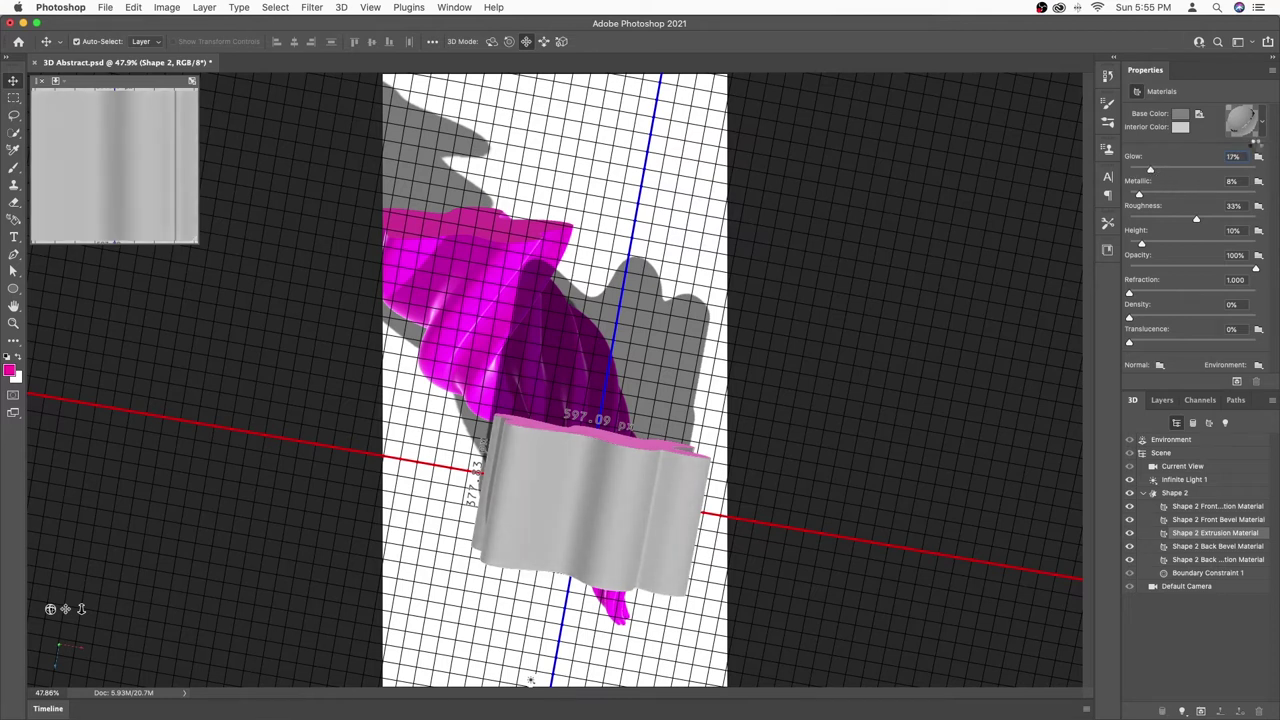
pyautogui.click(1264, 130)
pyautogui.click(1146, 213)
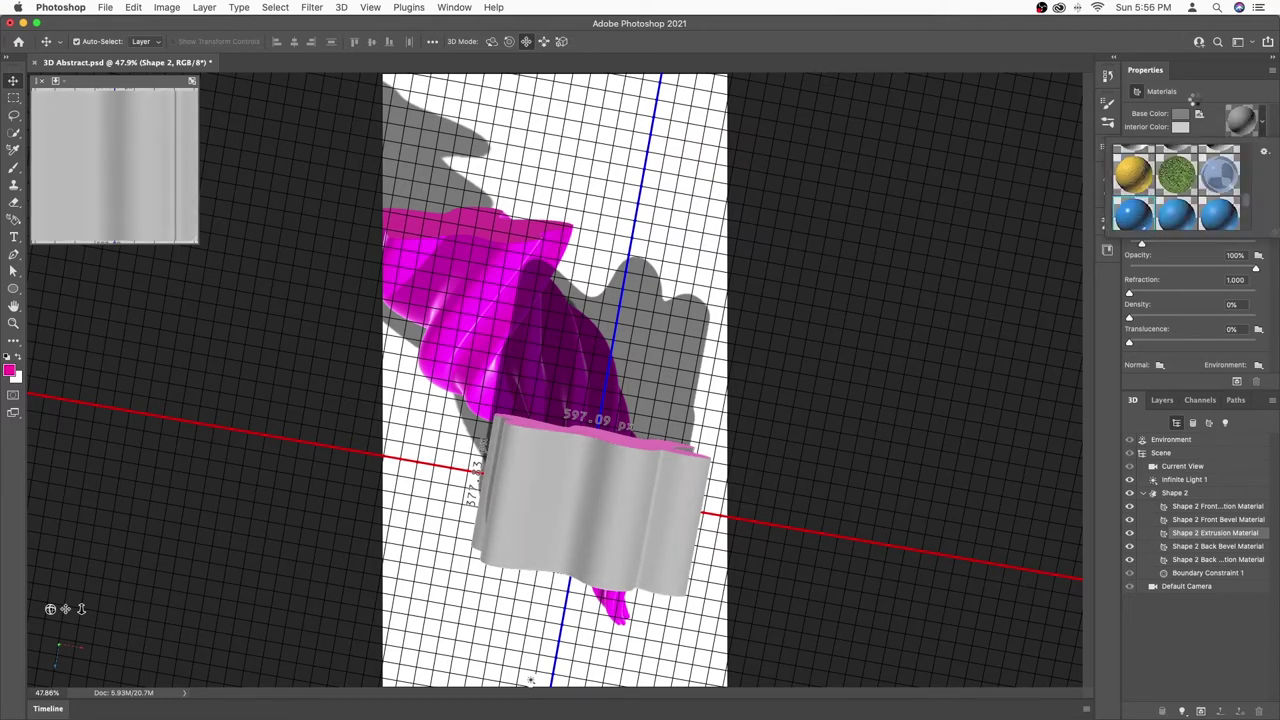
pyautogui.click(1194, 102)
pyautogui.click(1181, 115)
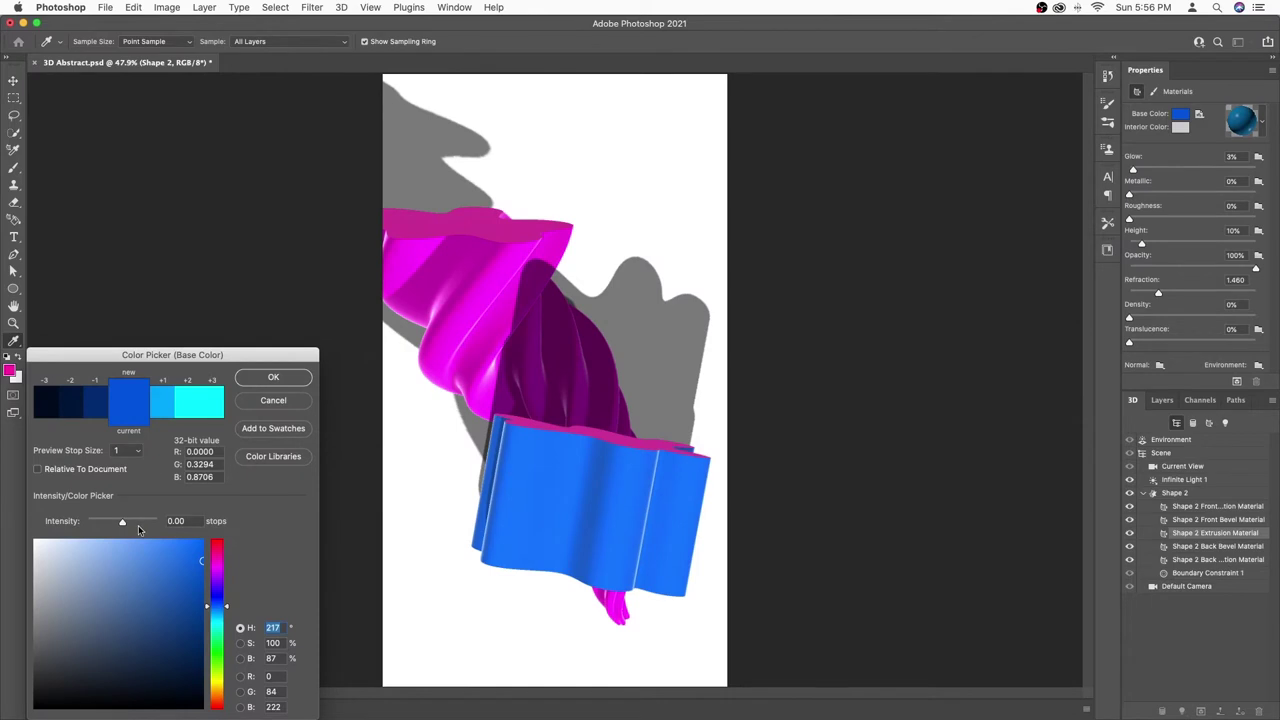
pyautogui.moveTo(226, 610); pyautogui.dragTo(226, 598)
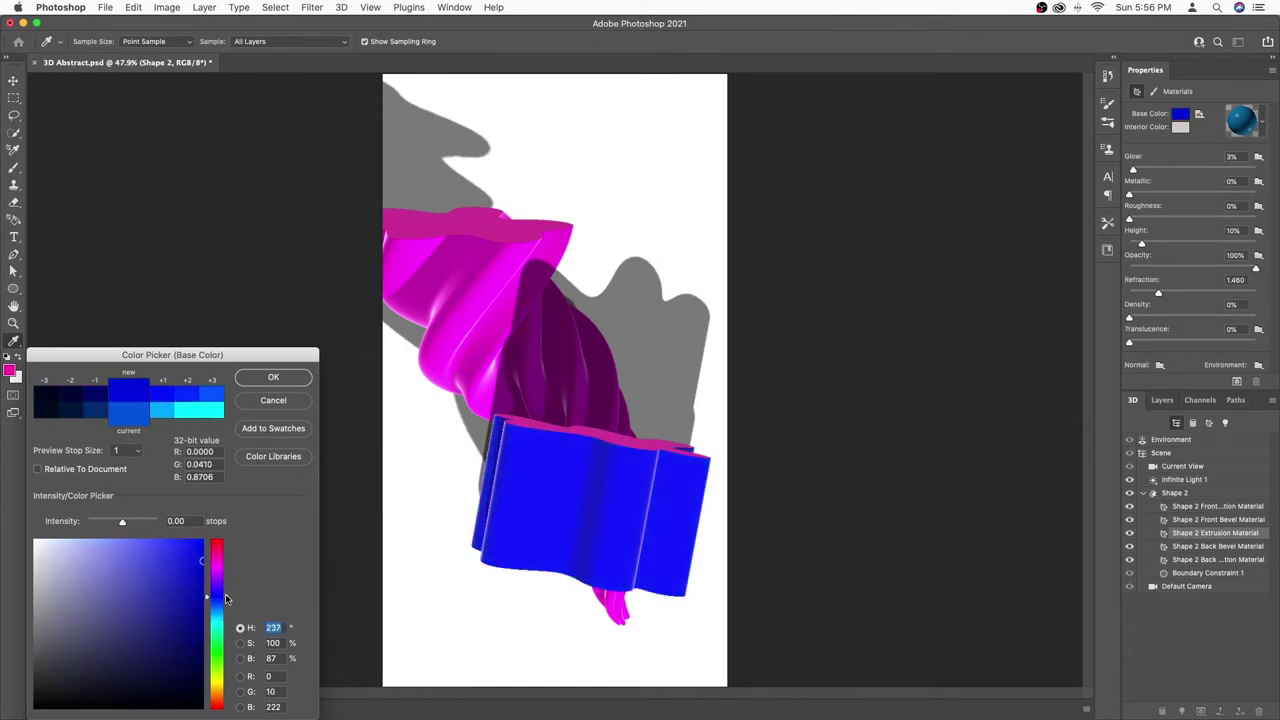
pyautogui.press('Down')
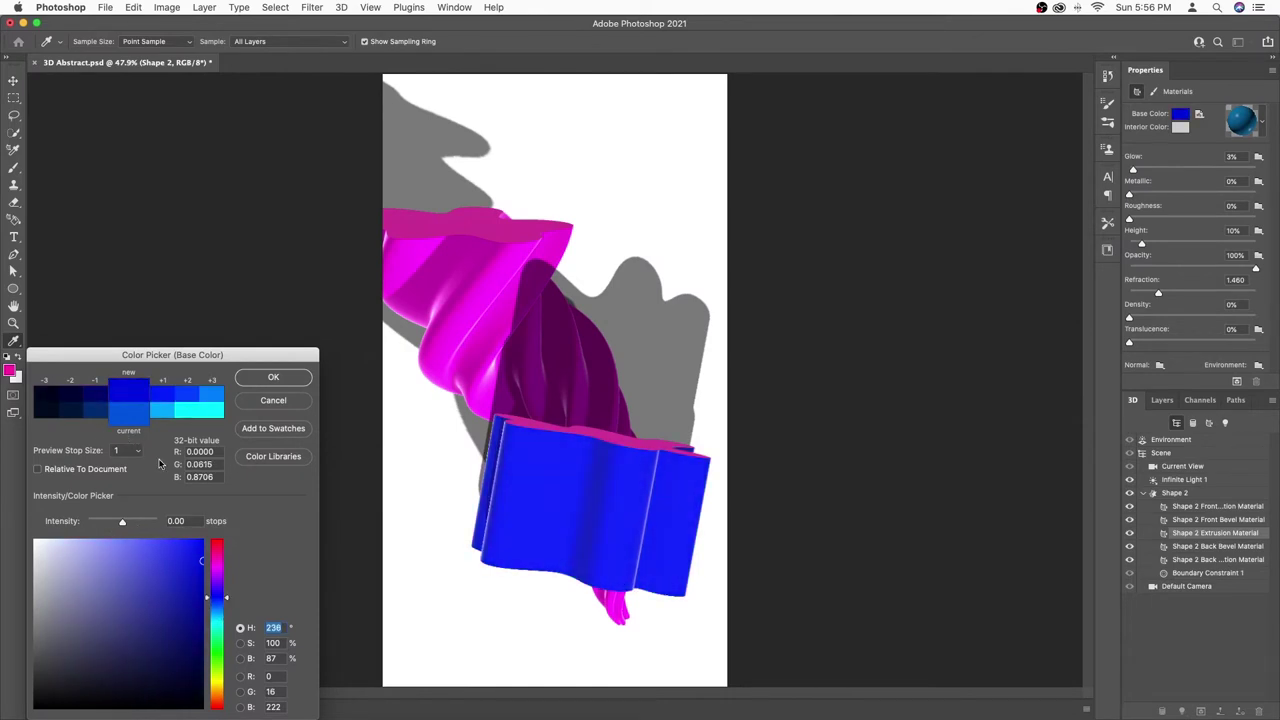
pyautogui.moveTo(226, 598); pyautogui.dragTo(227, 589)
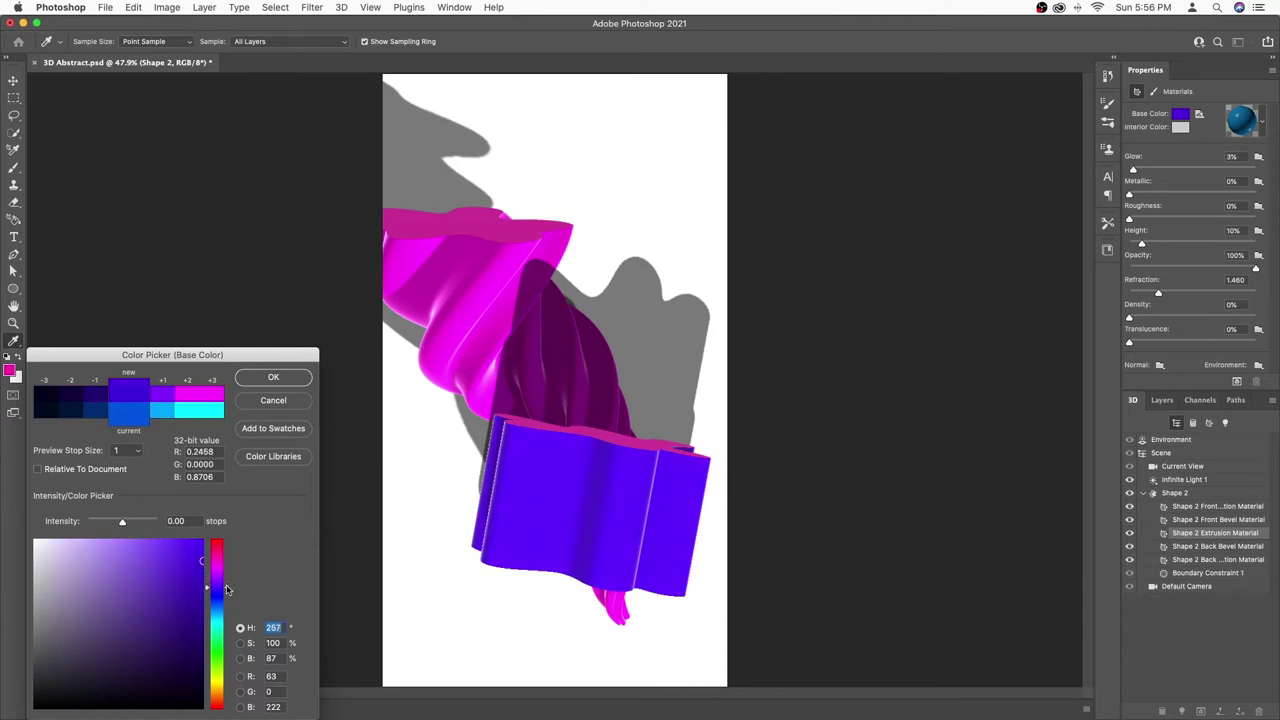
pyautogui.click(294, 384)
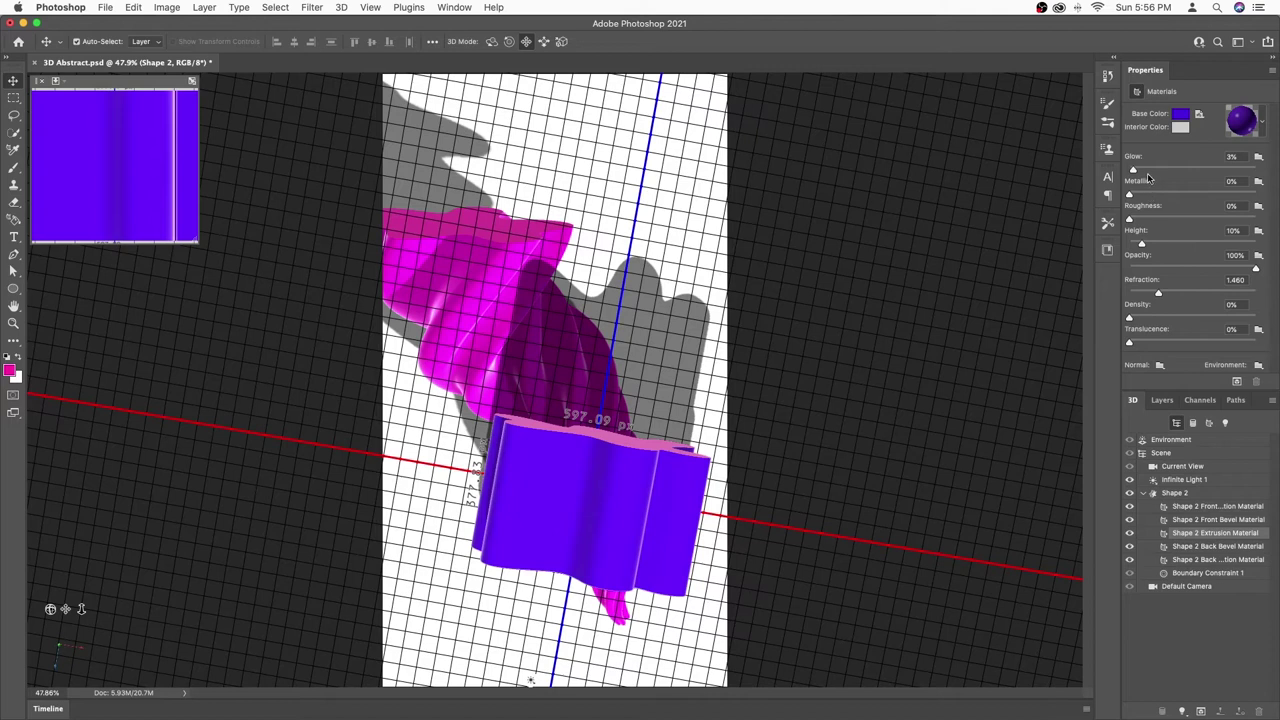
# Step: Lengthen purple Shape 2's extrusion to about 1510 px and move it toward the viewer
pyautogui.click(1180, 492)
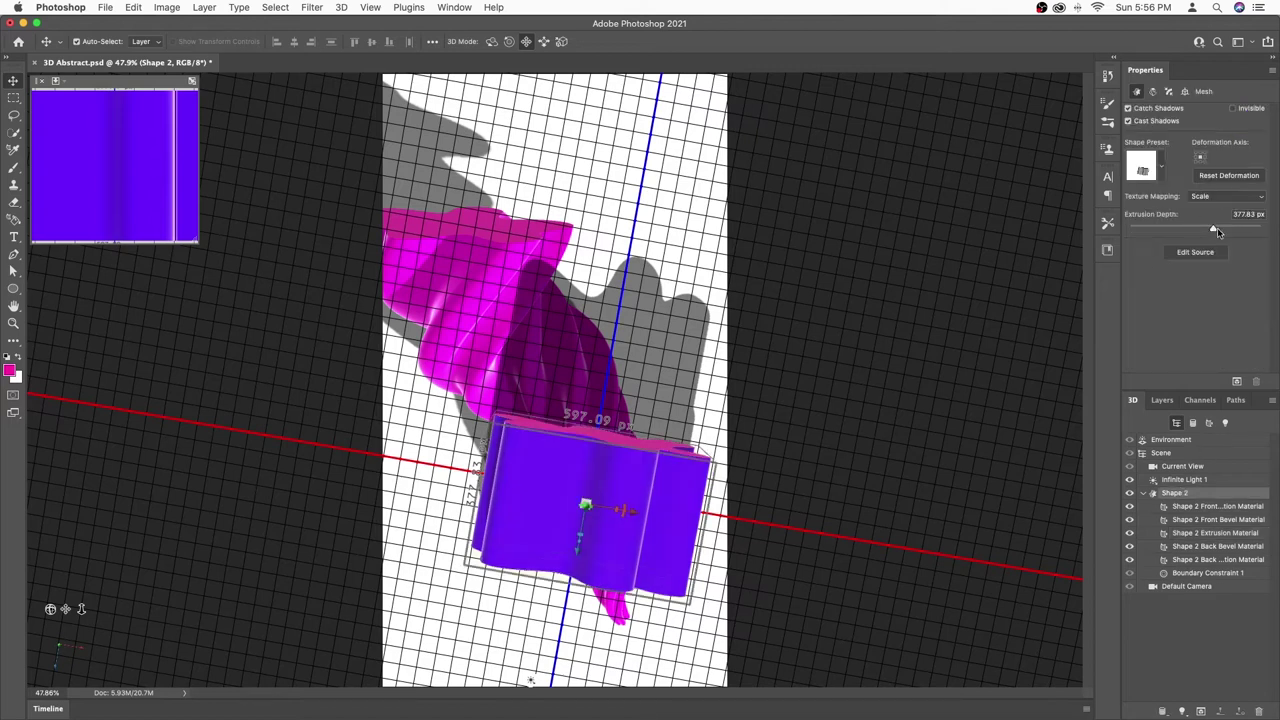
pyautogui.moveTo(1217, 231); pyautogui.dragTo(1243, 229)
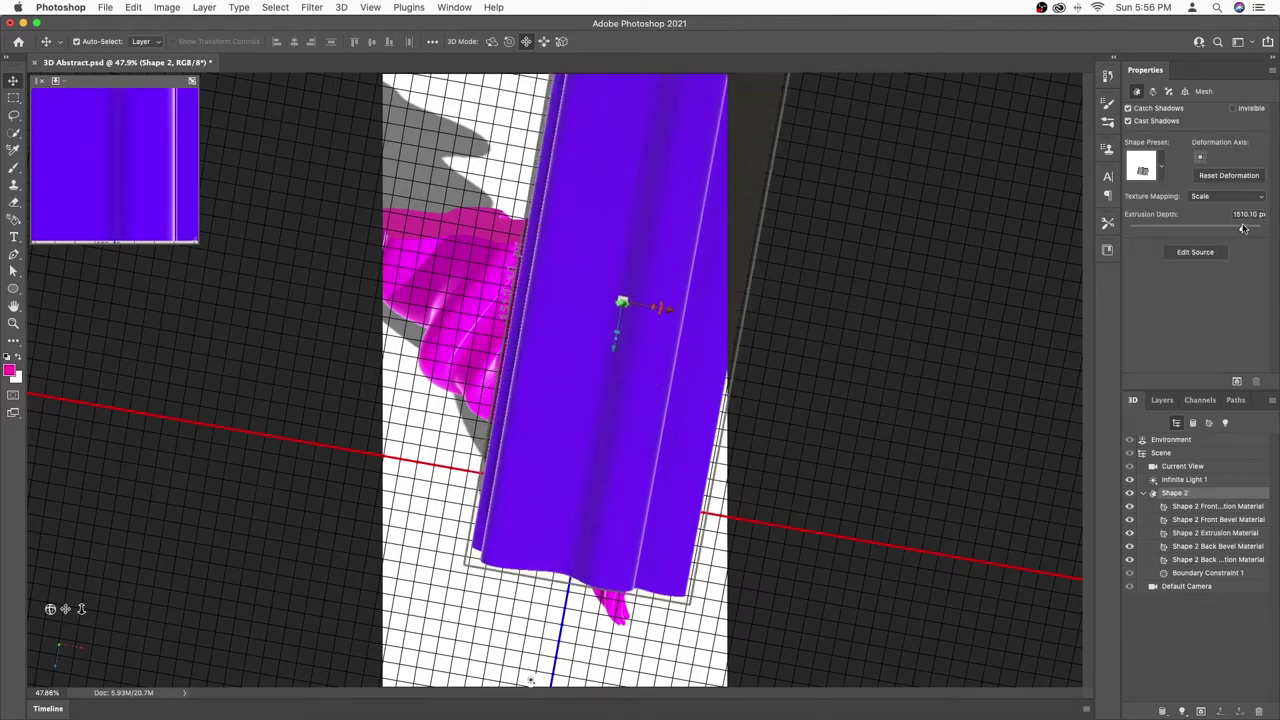
pyautogui.moveTo(616, 335); pyautogui.dragTo(574, 463)
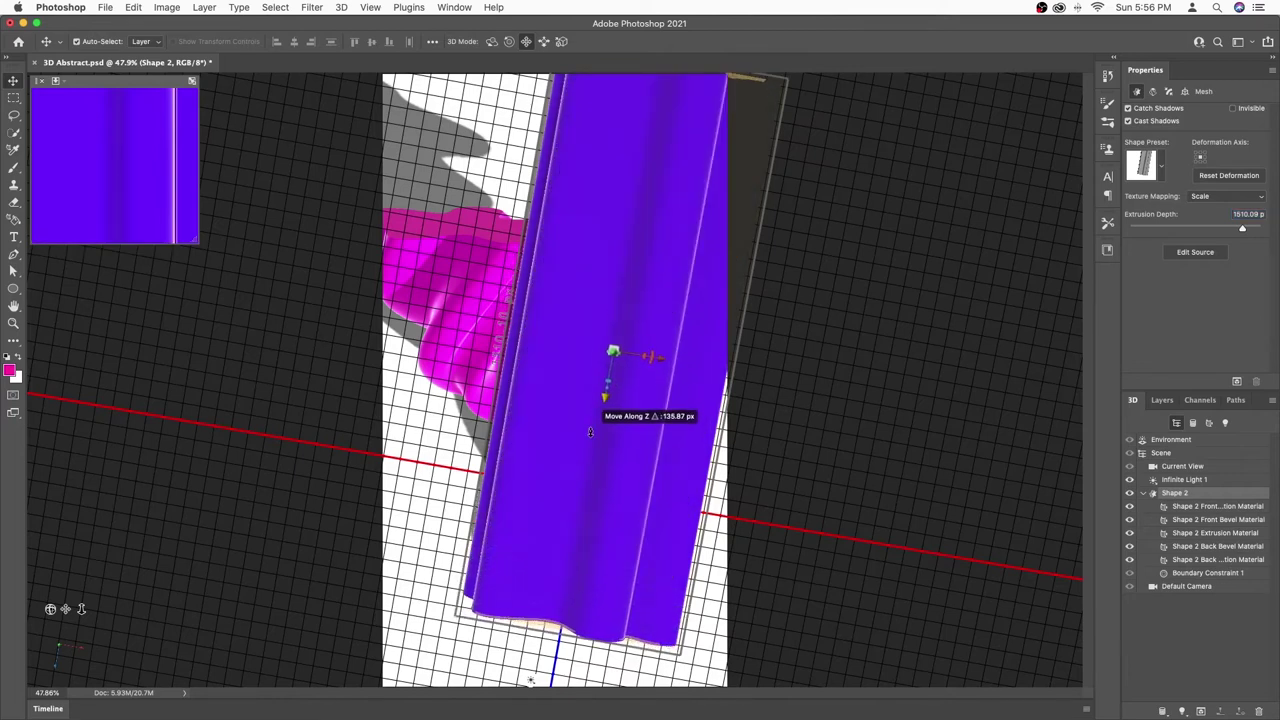
# Step: Deform Shape 2 with a 5% taper, a −26°/−4° bend and a 269° twist
pyautogui.click(1153, 92)
pyautogui.moveTo(1143, 243); pyautogui.dragTo(1132, 246)
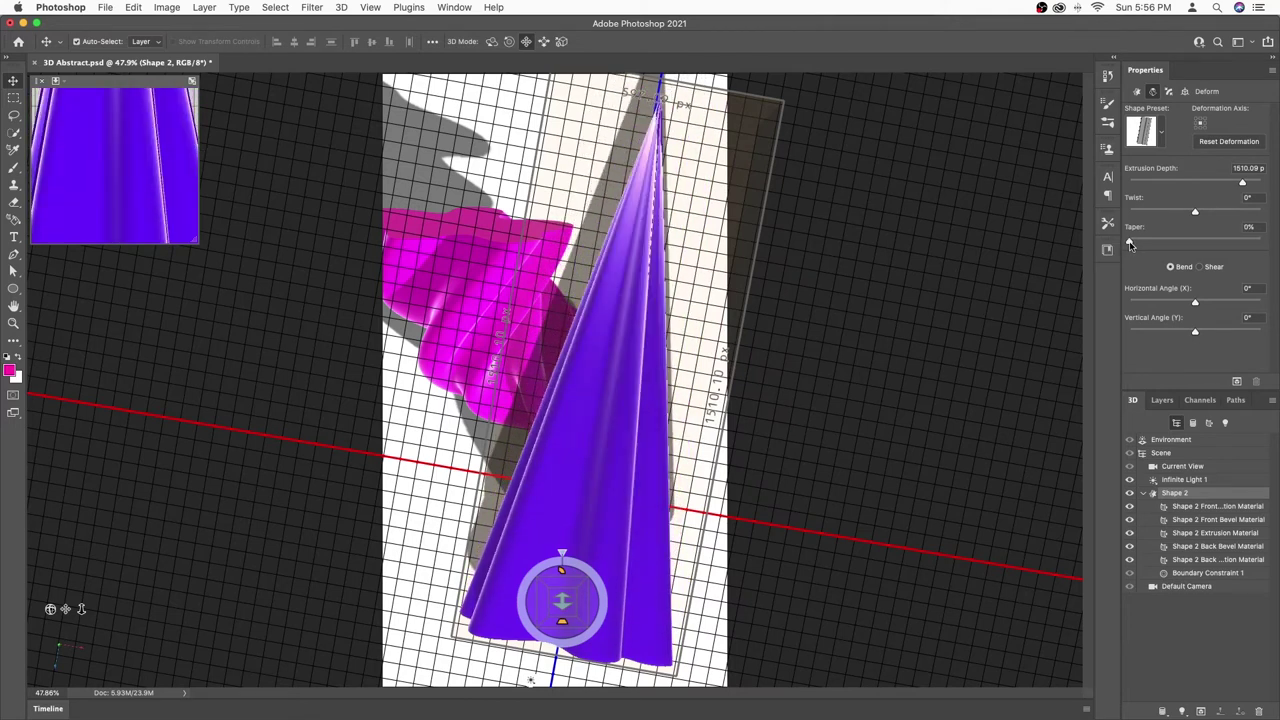
pyautogui.moveTo(562, 598); pyautogui.dragTo(523, 580)
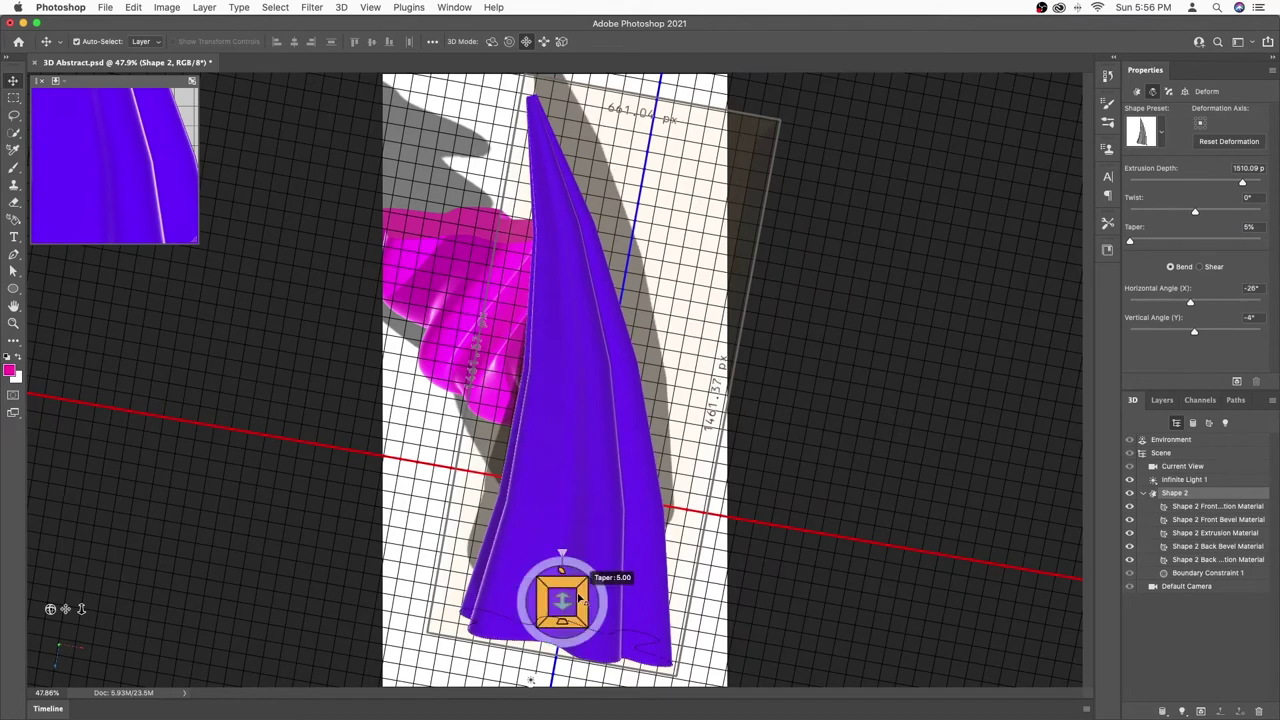
pyautogui.moveTo(563, 553)
pyautogui.mouseDown()
pyautogui.moveTo(556, 700)
pyautogui.moveTo(423, 657)
pyautogui.moveTo(391, 601)
pyautogui.mouseUp()
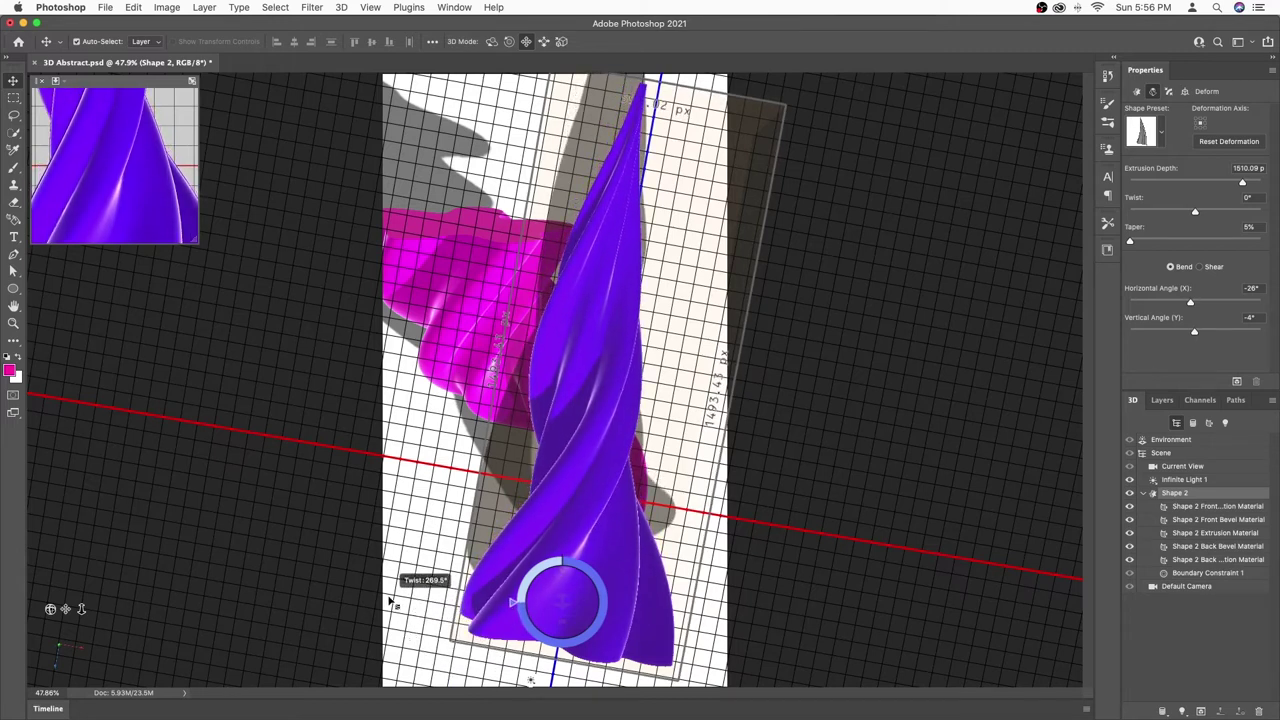
pyautogui.moveTo(50, 608)
pyautogui.mouseDown()
pyautogui.moveTo(846, 80)
pyautogui.moveTo(577, 80)
pyautogui.moveTo(597, 79)
pyautogui.mouseUp()
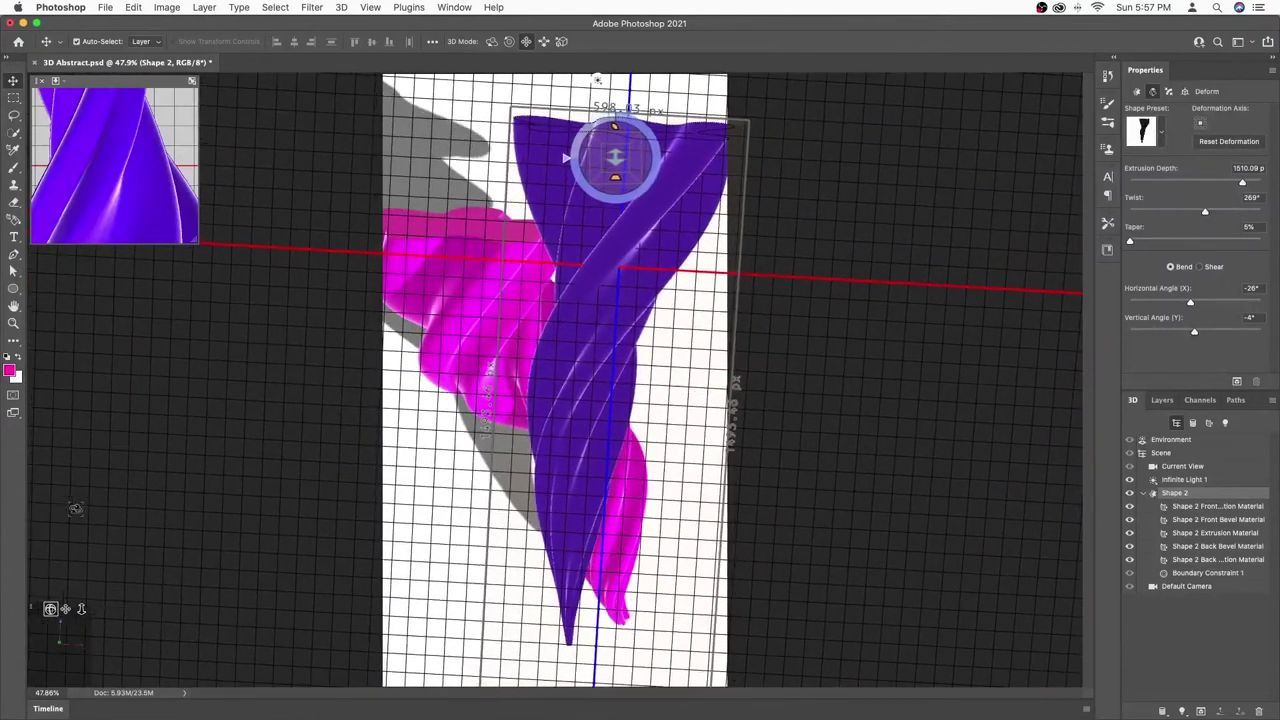
# Step: Reorder the Shape 2 layer in the layer stack
pyautogui.click(1162, 401)
pyautogui.moveTo(1175, 522); pyautogui.dragTo(1180, 500)
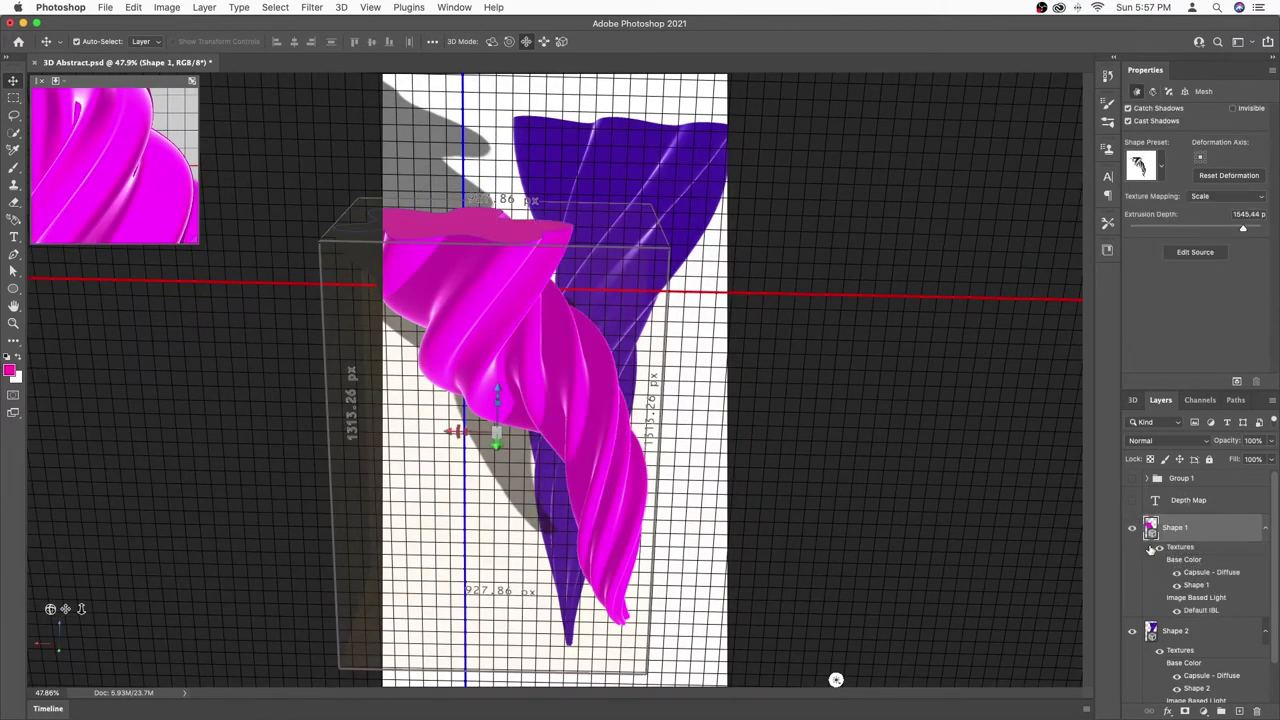
pyautogui.click(1132, 400)
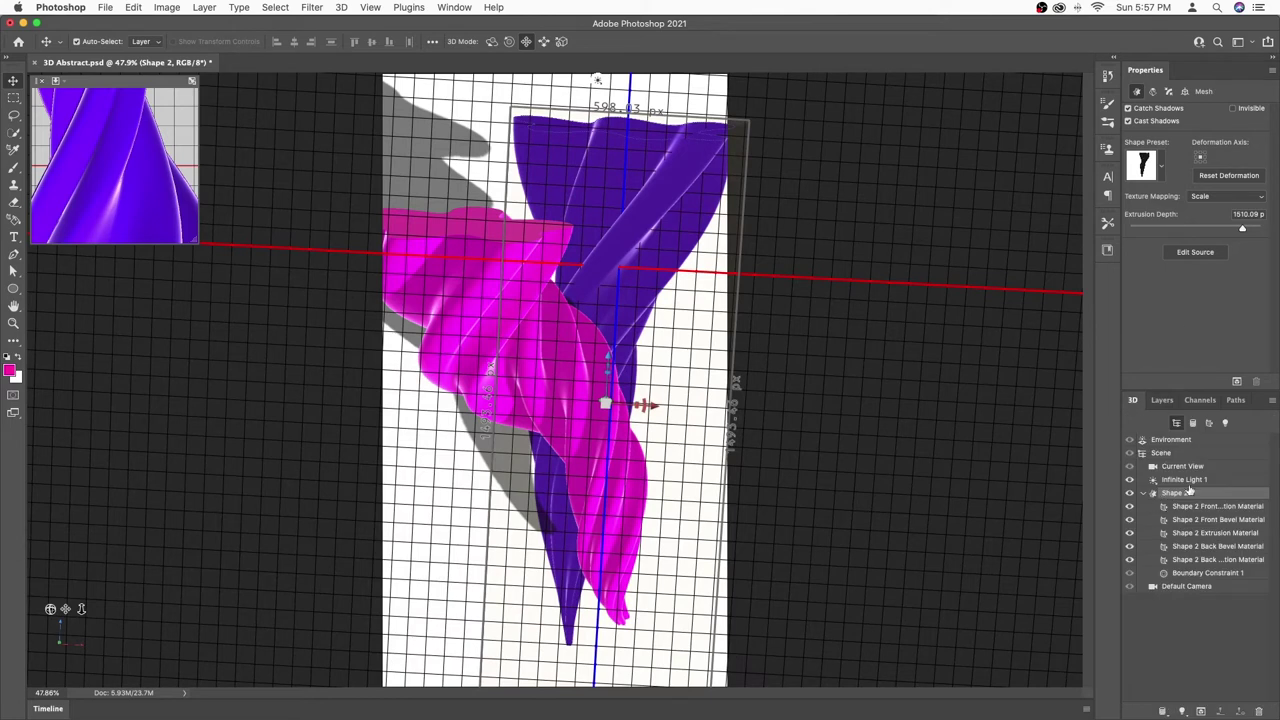
# Step: Lengthen the purple spiral's extrusion and re-bend it to 61°/−13°
pyautogui.click(1150, 93)
pyautogui.moveTo(1242, 183); pyautogui.dragTo(1246, 183)
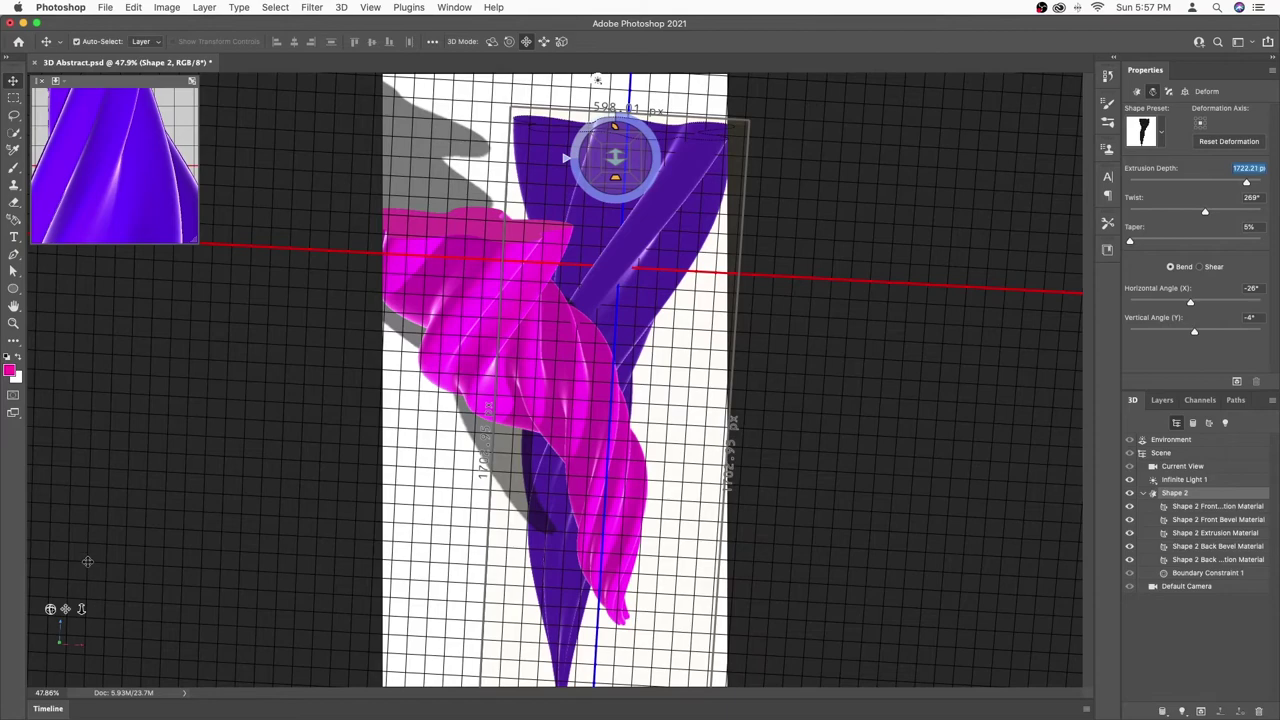
pyautogui.moveTo(57, 622); pyautogui.dragTo(219, 621)
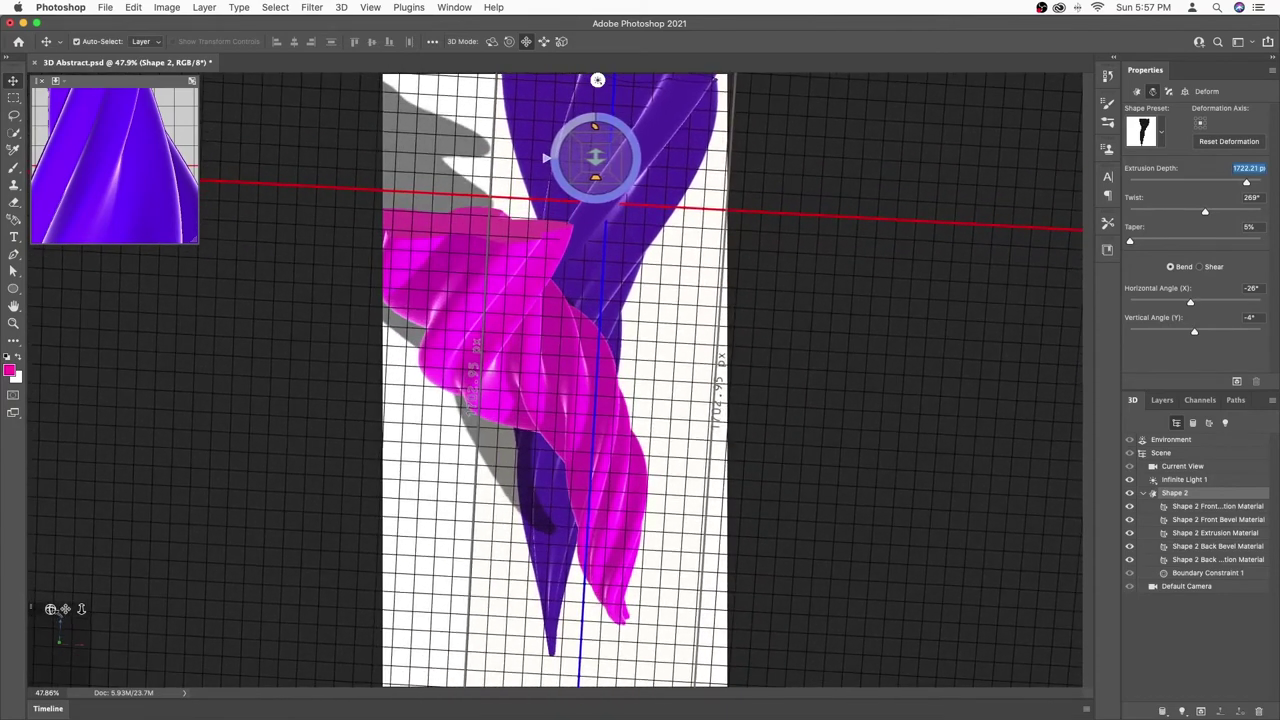
pyautogui.moveTo(66, 642); pyautogui.dragTo(79, 643)
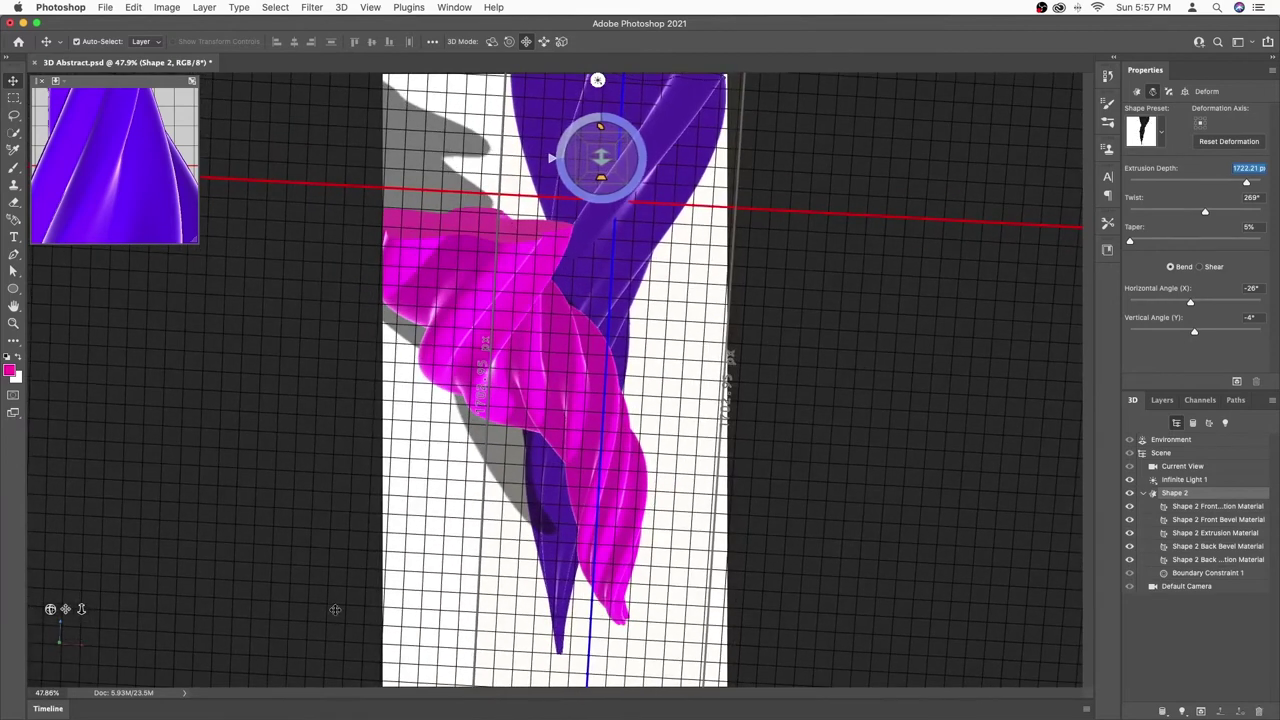
pyautogui.moveTo(600, 127); pyautogui.dragTo(613, 139)
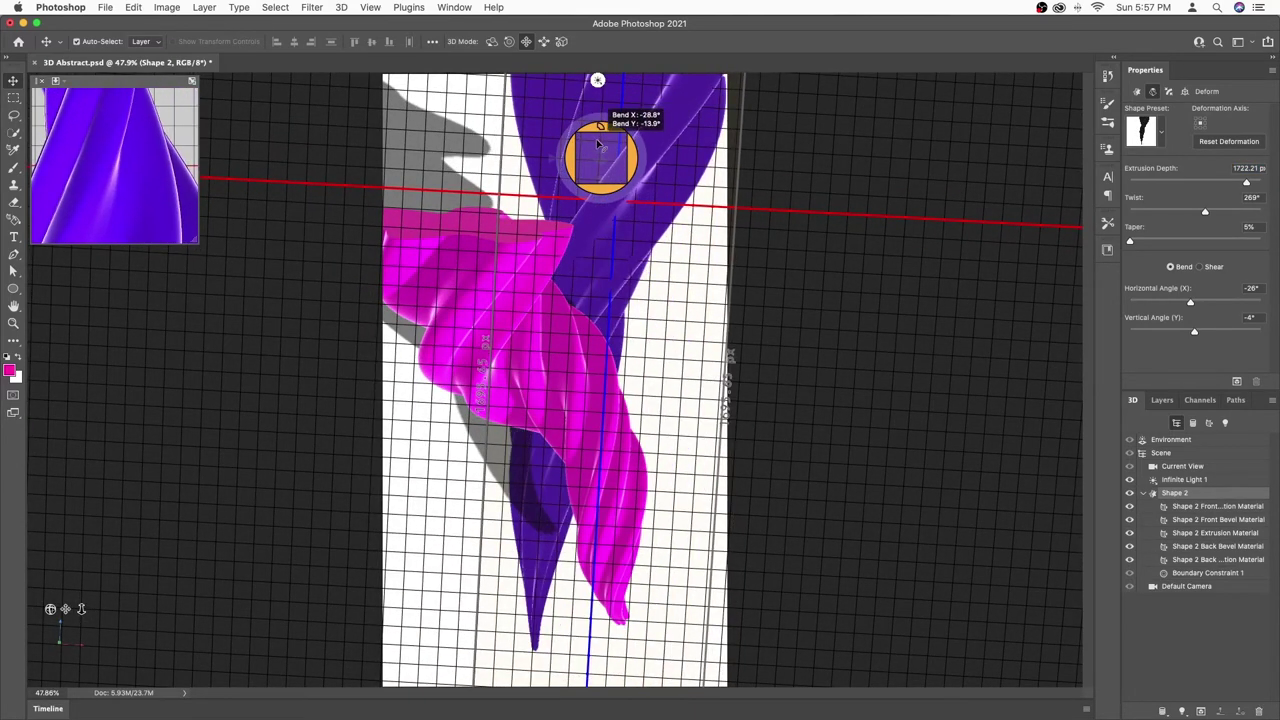
pyautogui.moveTo(613, 139)
pyautogui.mouseDown()
pyautogui.moveTo(705, 148)
pyautogui.moveTo(705, 120)
pyautogui.mouseUp()
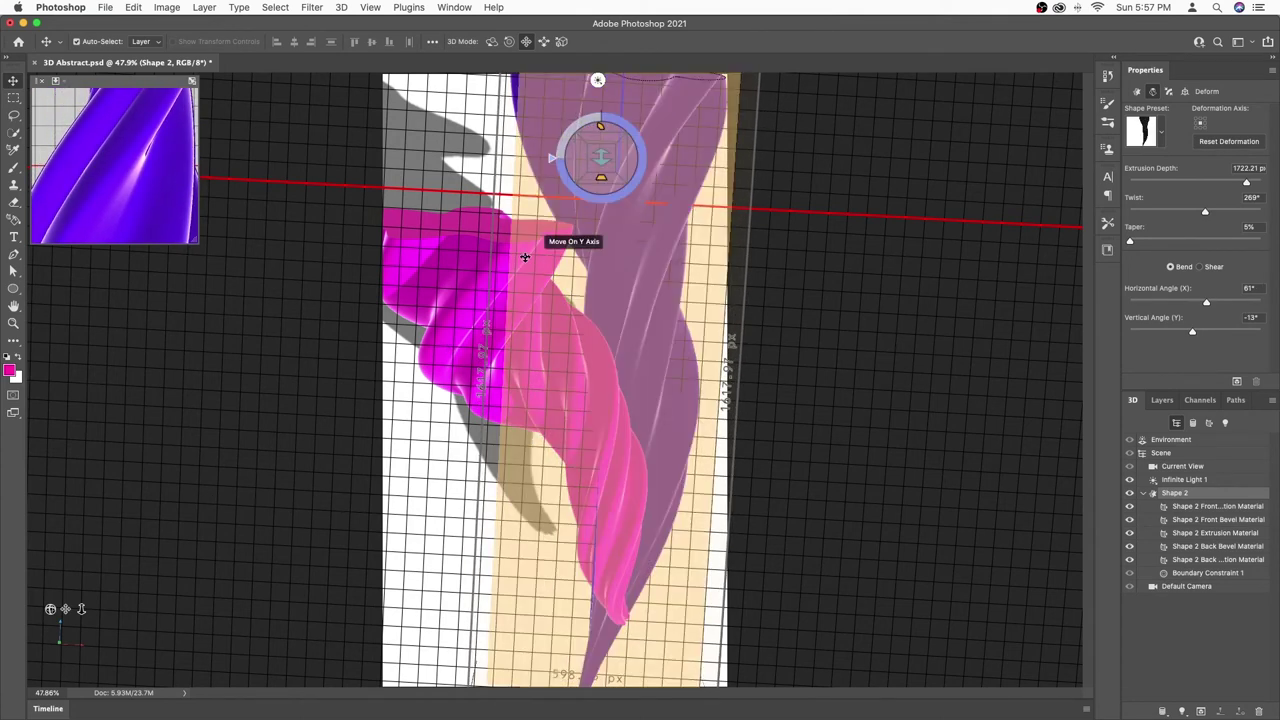
# Step: Twist the spiral to 307°, set depth to 2005 px, and re-aim the infinite light
pyautogui.moveTo(590, 122)
pyautogui.mouseDown()
pyautogui.moveTo(553, 145)
pyautogui.moveTo(516, 136)
pyautogui.moveTo(513, 94)
pyautogui.mouseUp()
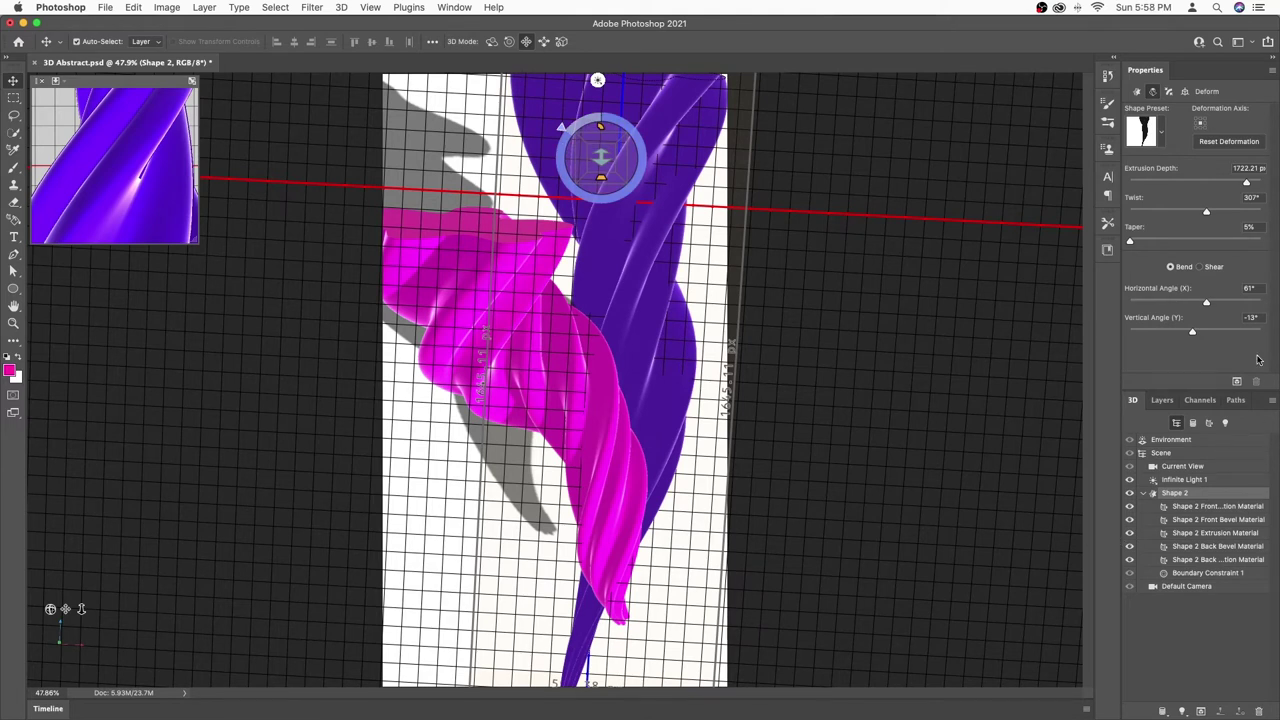
pyautogui.moveTo(1249, 188); pyautogui.dragTo(1245, 181)
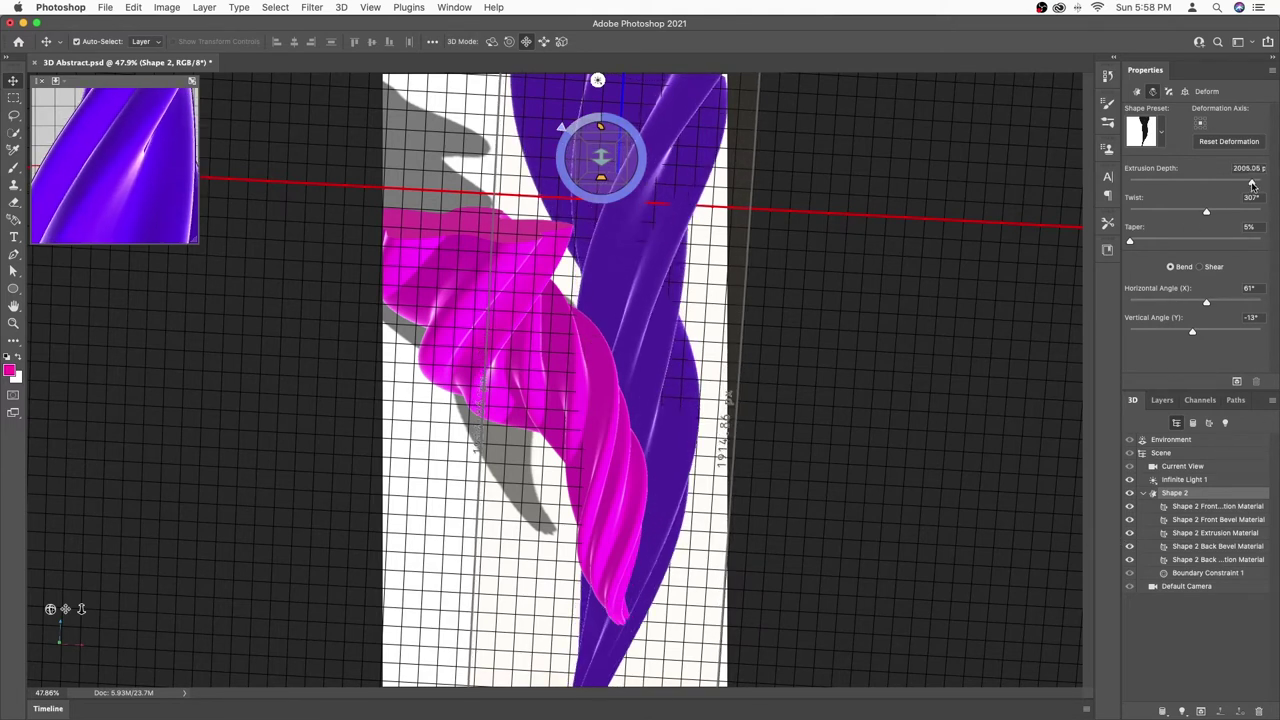
pyautogui.click(1184, 479)
pyautogui.moveTo(568, 252)
pyautogui.mouseDown()
pyautogui.moveTo(441, 717)
pyautogui.moveTo(537, 300)
pyautogui.moveTo(530, 362)
pyautogui.moveTo(503, 380)
pyautogui.moveTo(468, 368)
pyautogui.moveTo(426, 412)
pyautogui.moveTo(449, 409)
pyautogui.moveTo(429, 423)
pyautogui.moveTo(440, 478)
pyautogui.moveTo(466, 489)
pyautogui.moveTo(423, 466)
pyautogui.moveTo(423, 437)
pyautogui.moveTo(484, 496)
pyautogui.moveTo(604, 516)
pyautogui.moveTo(586, 454)
pyautogui.mouseUp()
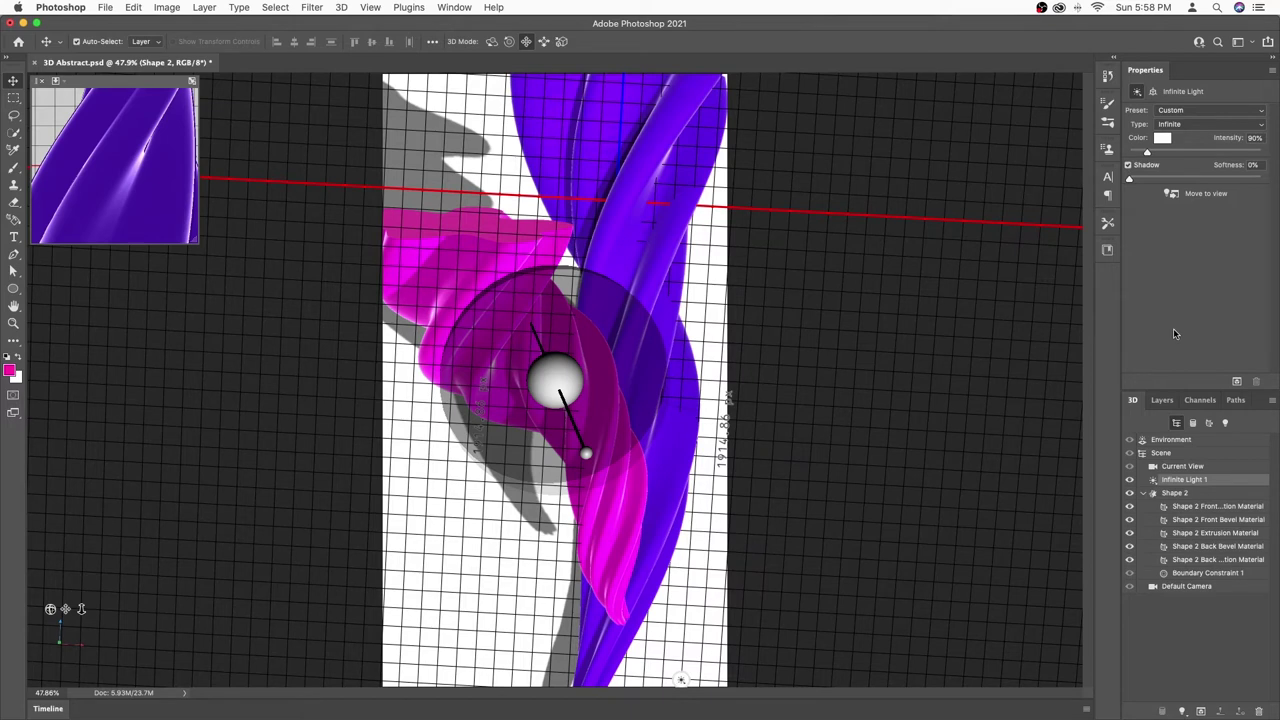
# Step: Turn off Cast Shadows on the magenta Shape 1 mesh
pyautogui.click(1161, 400)
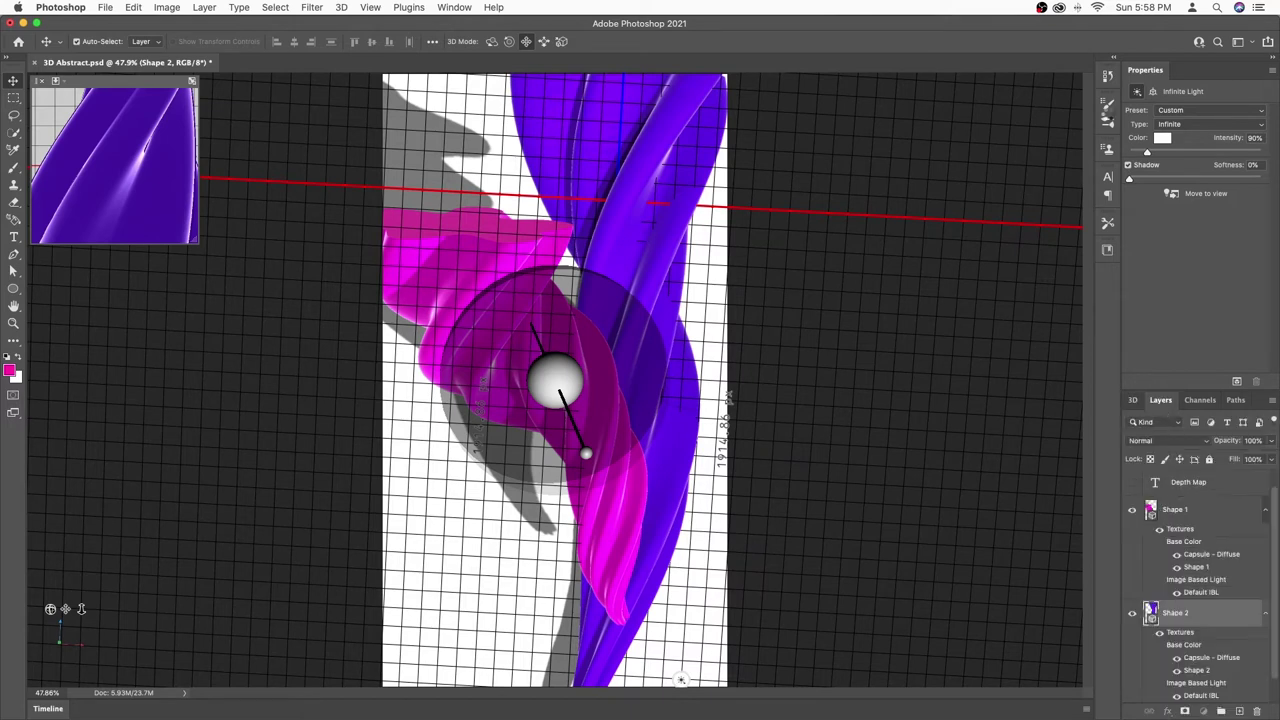
pyautogui.click(1175, 509)
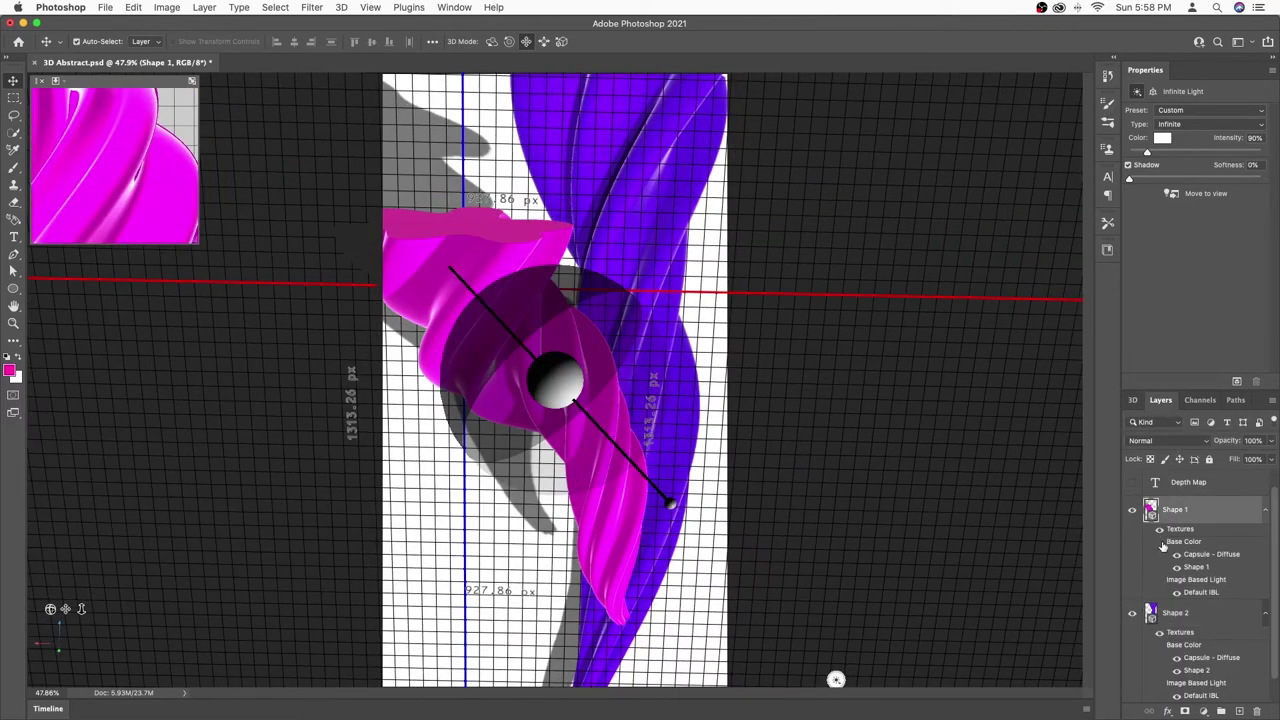
pyautogui.click(1134, 401)
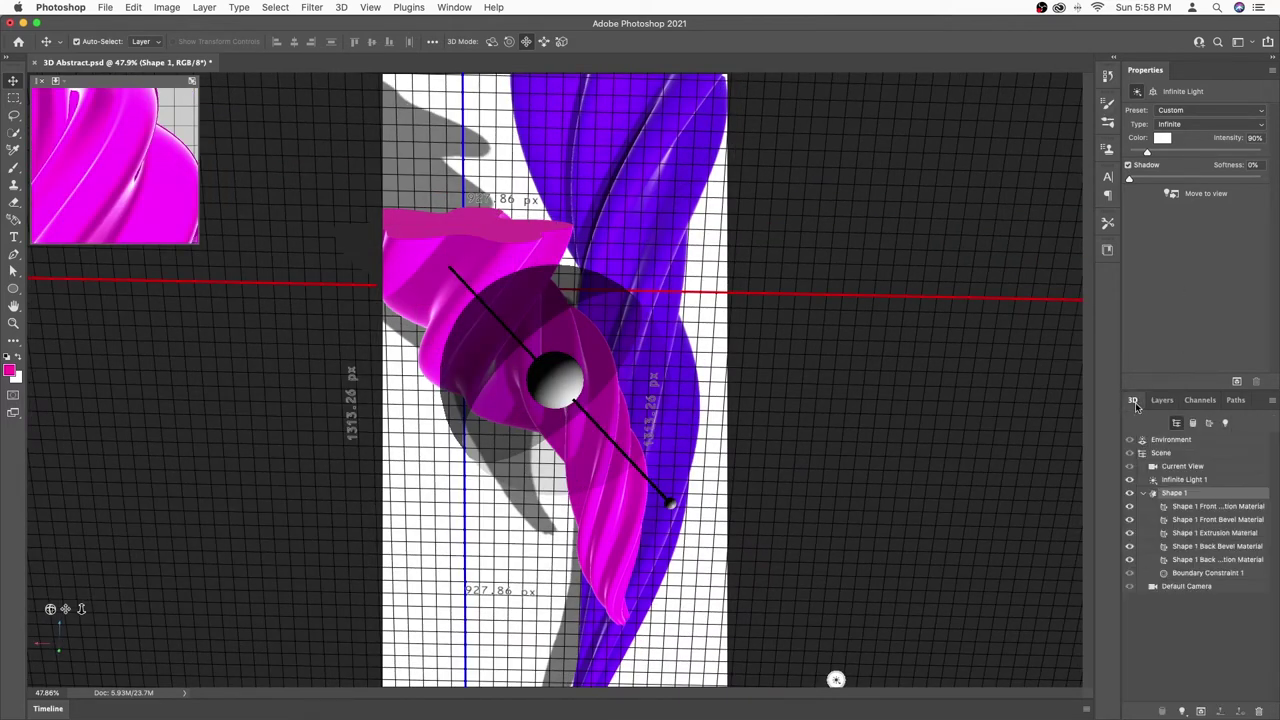
pyautogui.click(1175, 483)
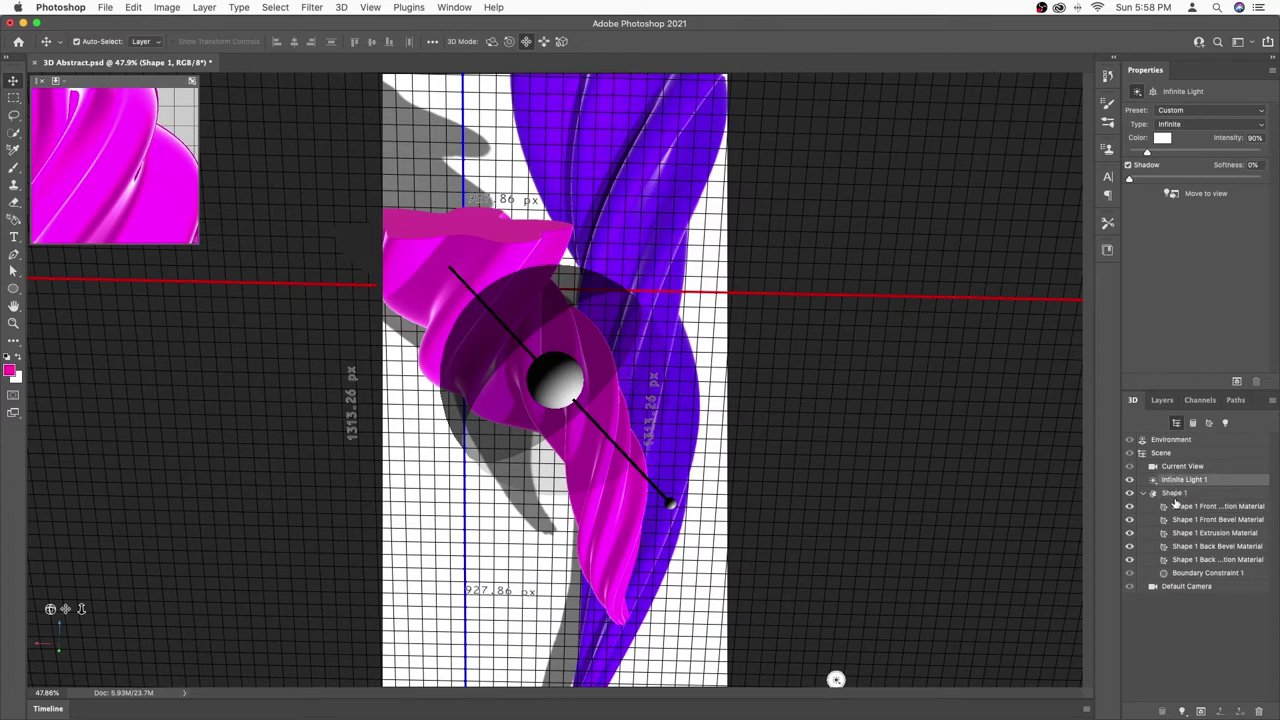
pyautogui.click(1175, 494)
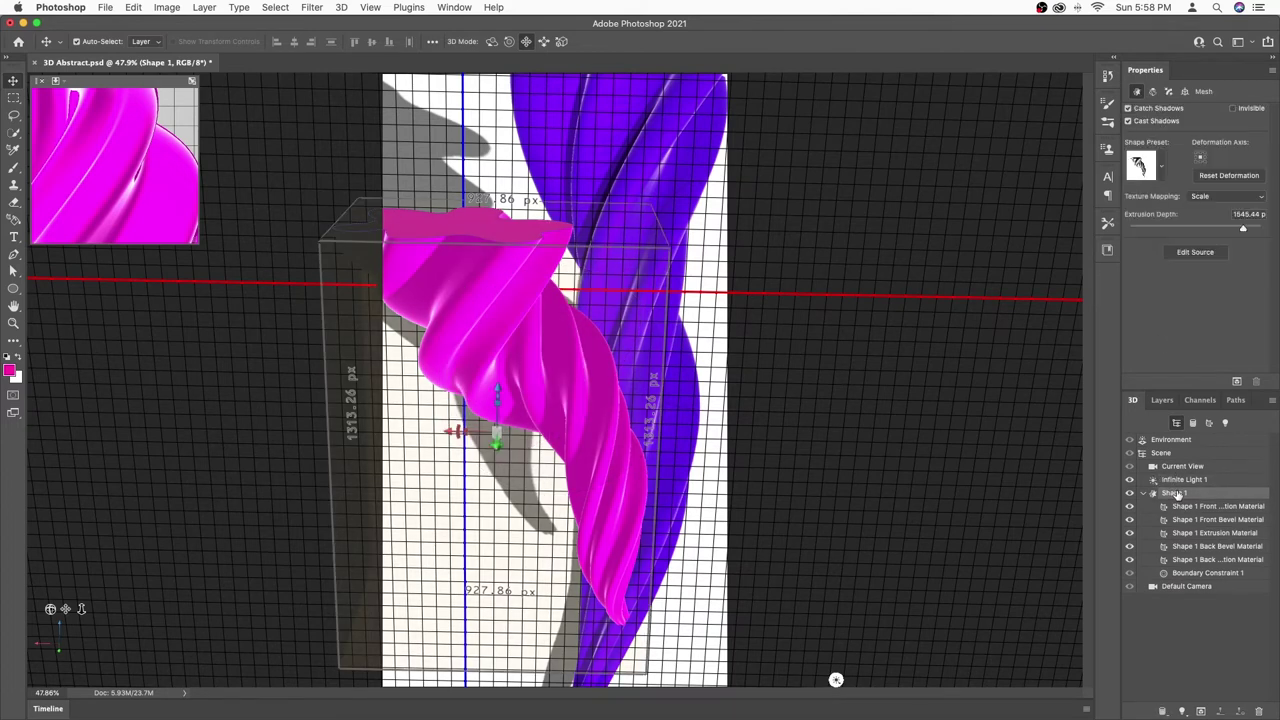
pyautogui.click(1128, 121)
# Step: Select the purple Shape 2 mesh and orbit the camera to a near-frontal view
pyautogui.click(1163, 400)
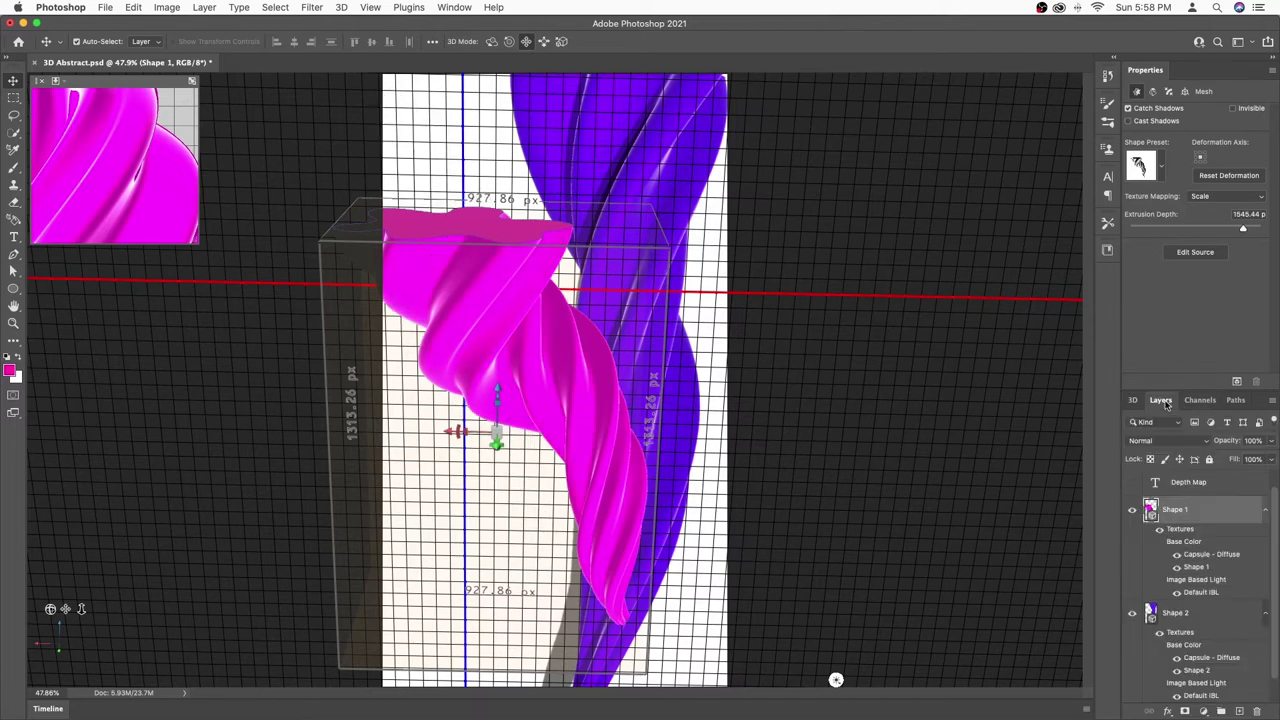
pyautogui.click(1176, 612)
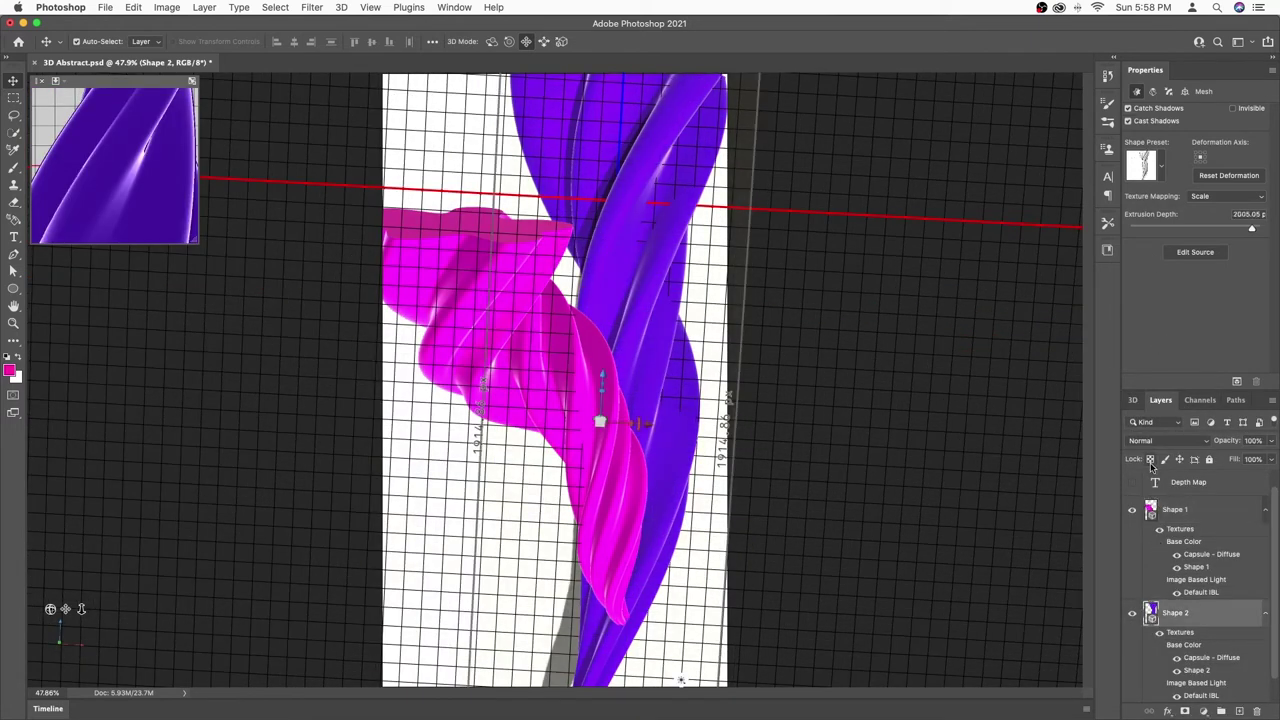
pyautogui.click(1135, 400)
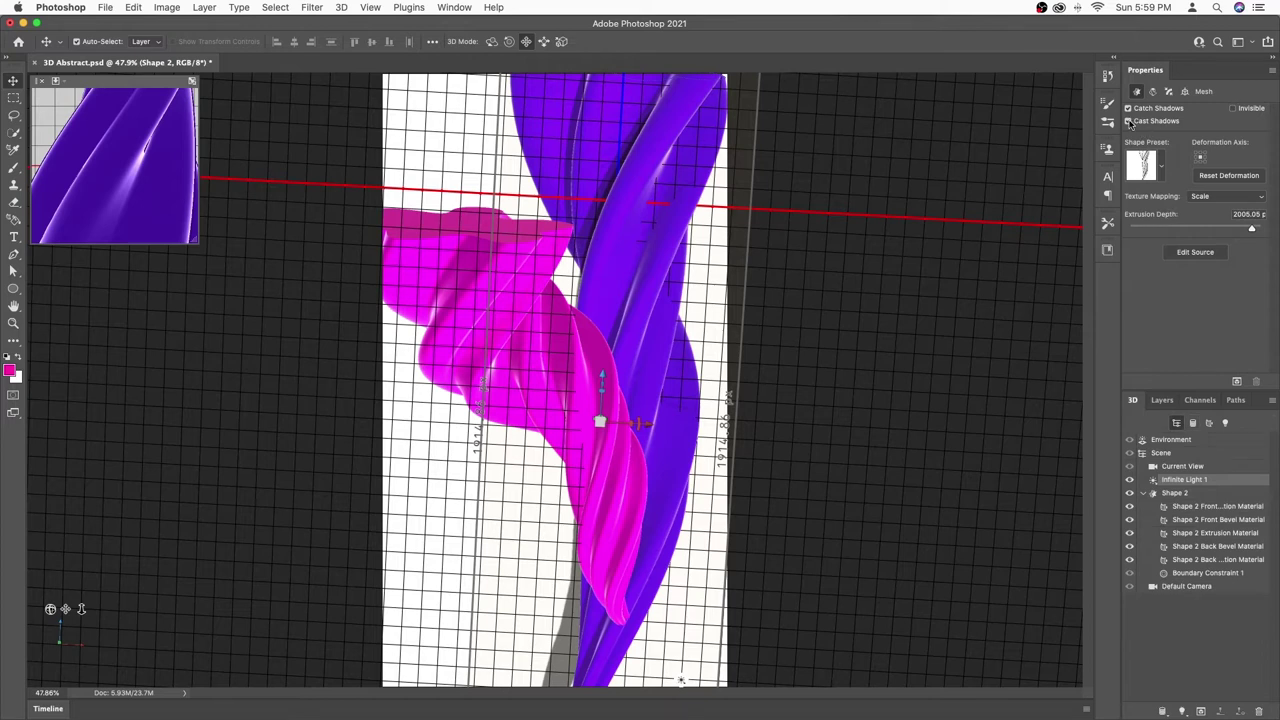
pyautogui.click(1175, 493)
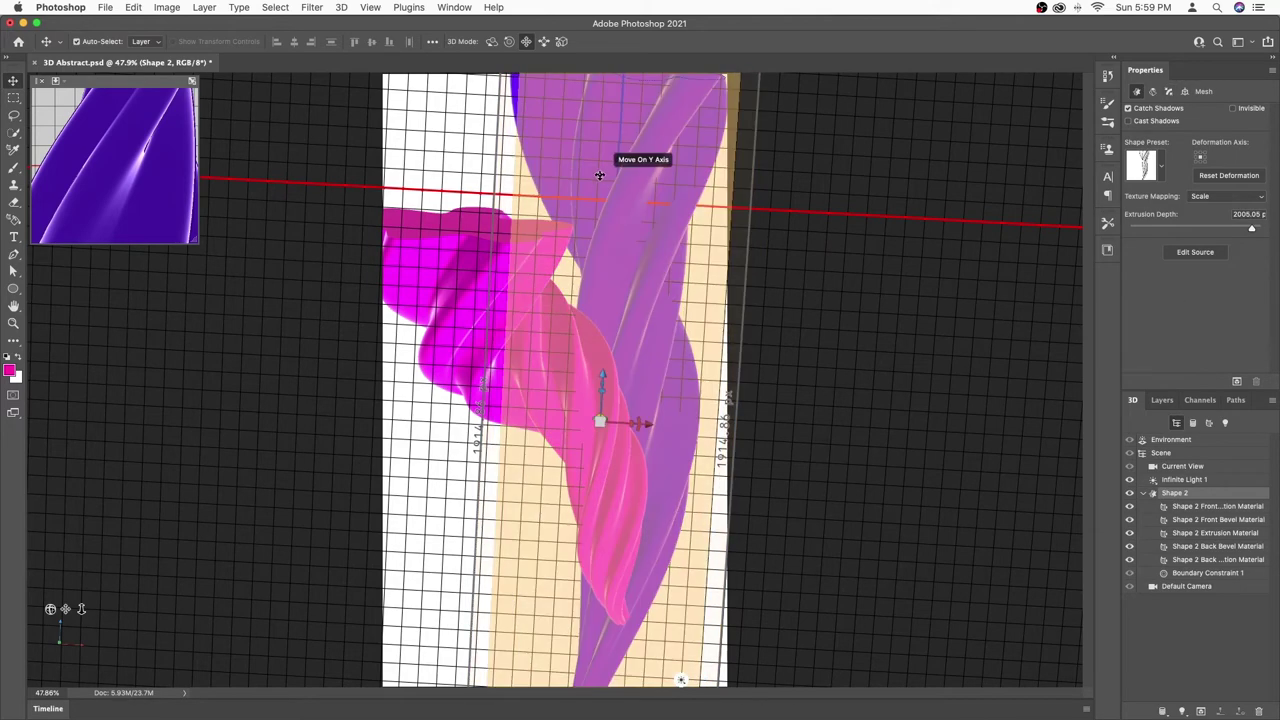
pyautogui.moveTo(50, 609); pyautogui.dragTo(413, 324)
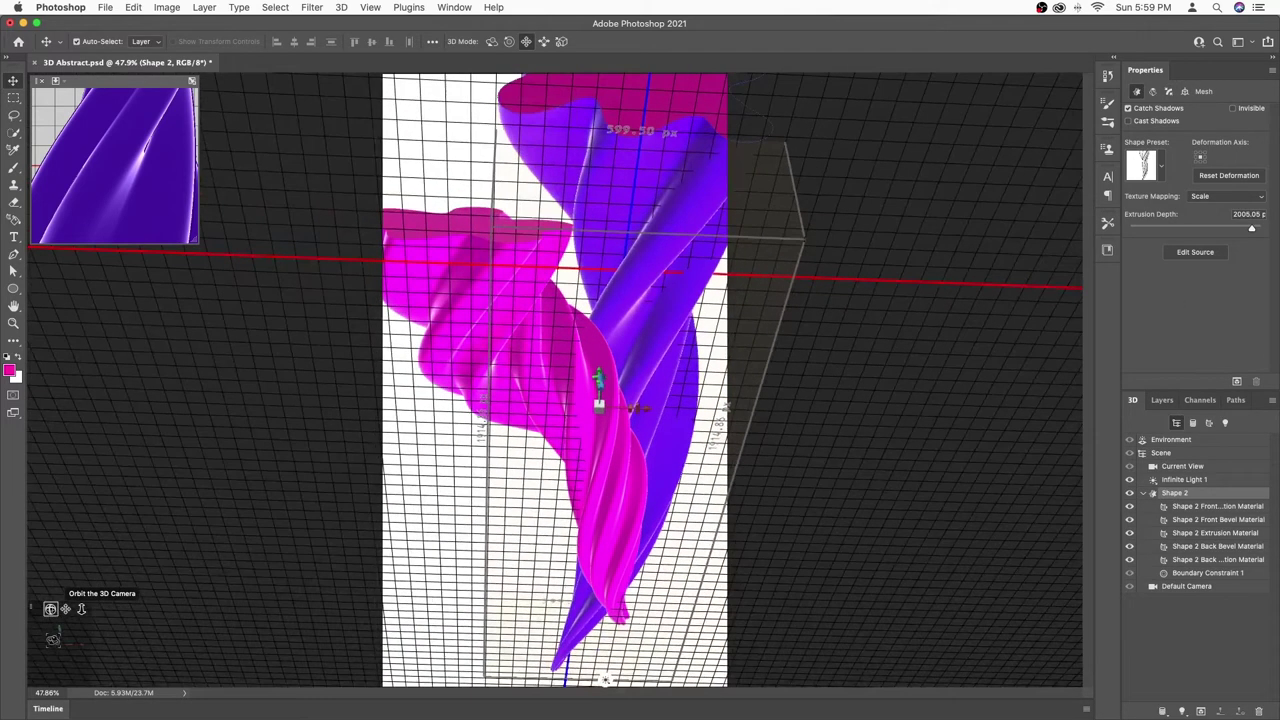
pyautogui.click(697, 115)
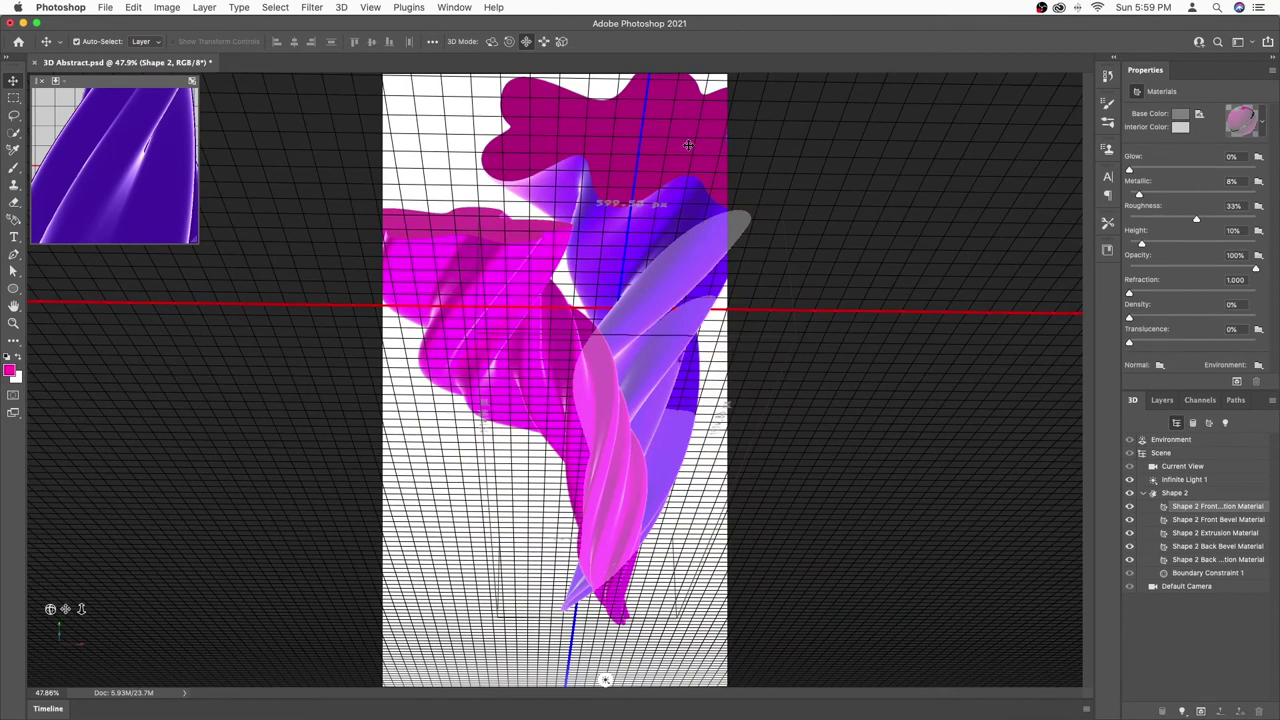
pyautogui.click(688, 145)
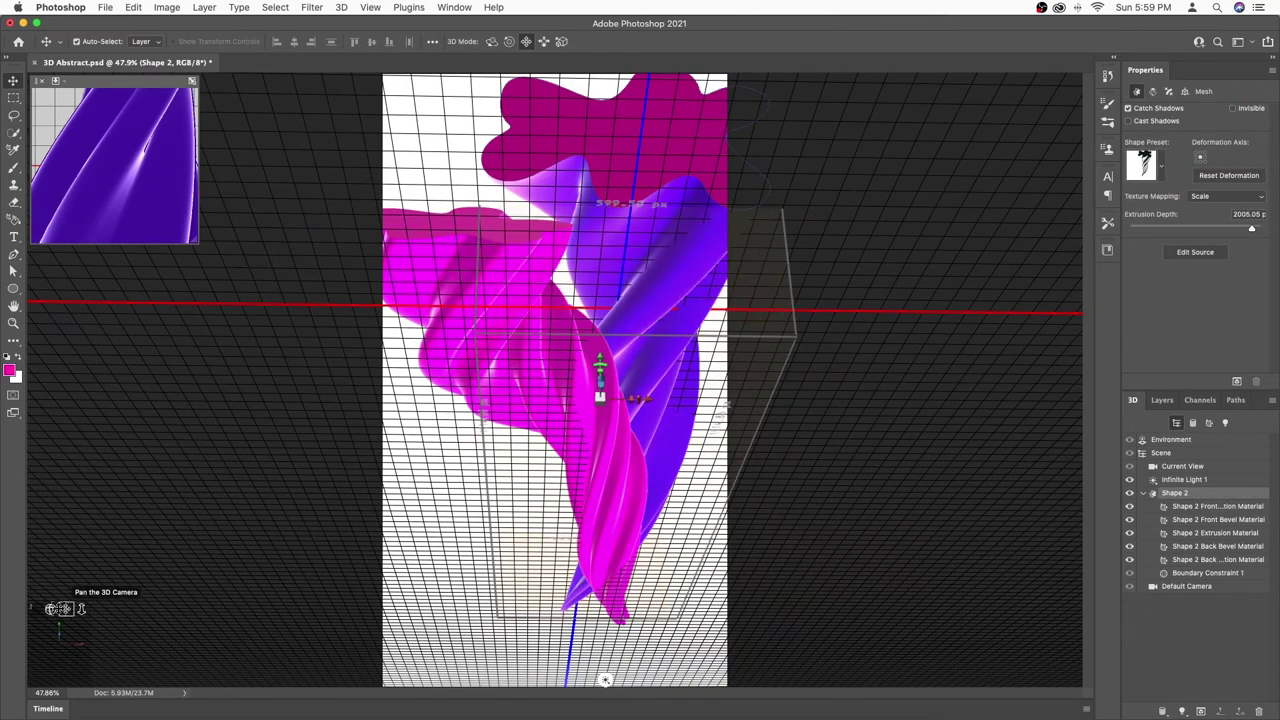
pyautogui.moveTo(50, 609); pyautogui.dragTo(50, 609)
pyautogui.moveTo(595, 681); pyautogui.dragTo(660, 680)
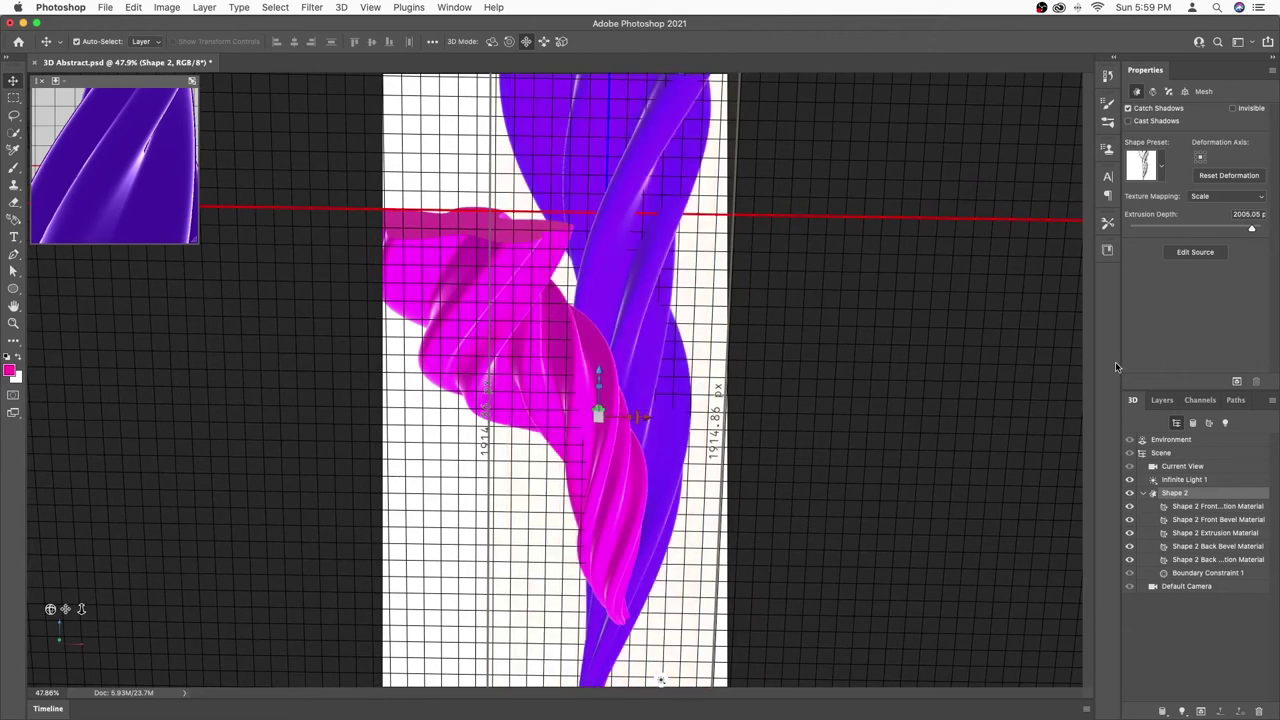
# Step: Adjust Shape 2's horizontal bend angle and set its extrusion depth to 1969.69 px
pyautogui.click(1153, 92)
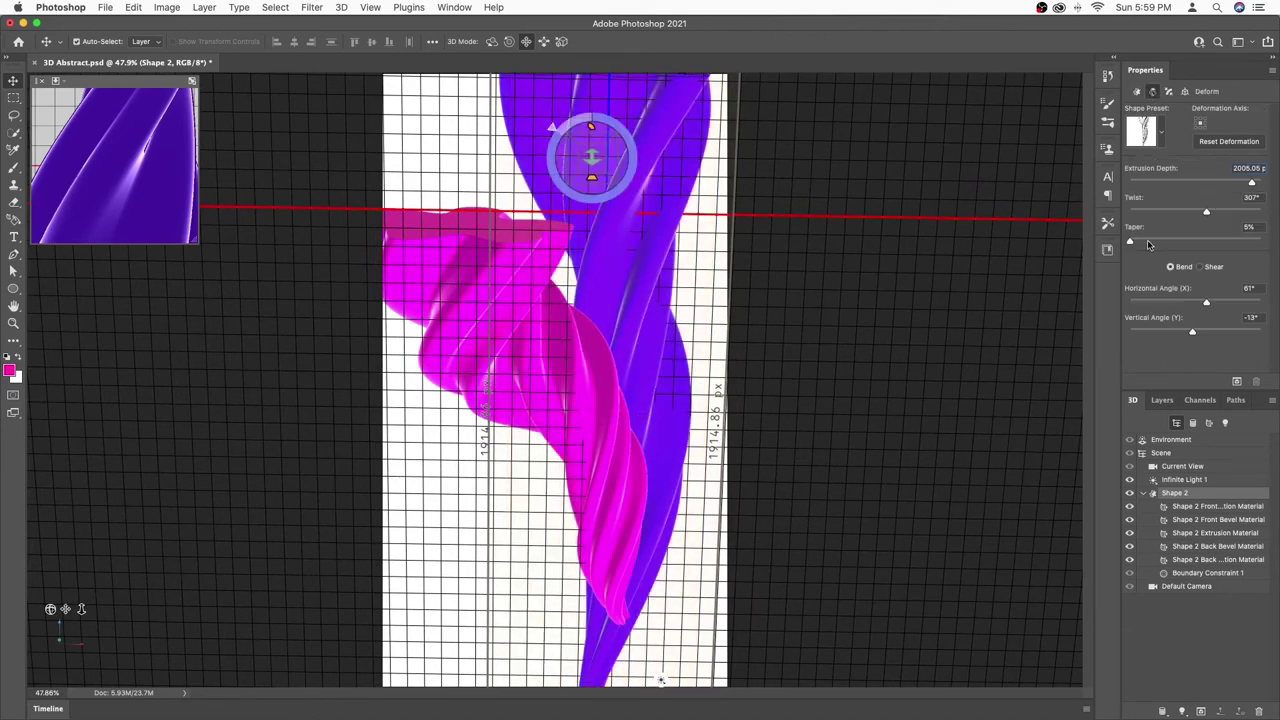
pyautogui.moveTo(1208, 304)
pyautogui.mouseDown()
pyautogui.moveTo(1232, 306)
pyautogui.moveTo(1180, 333)
pyautogui.mouseUp()
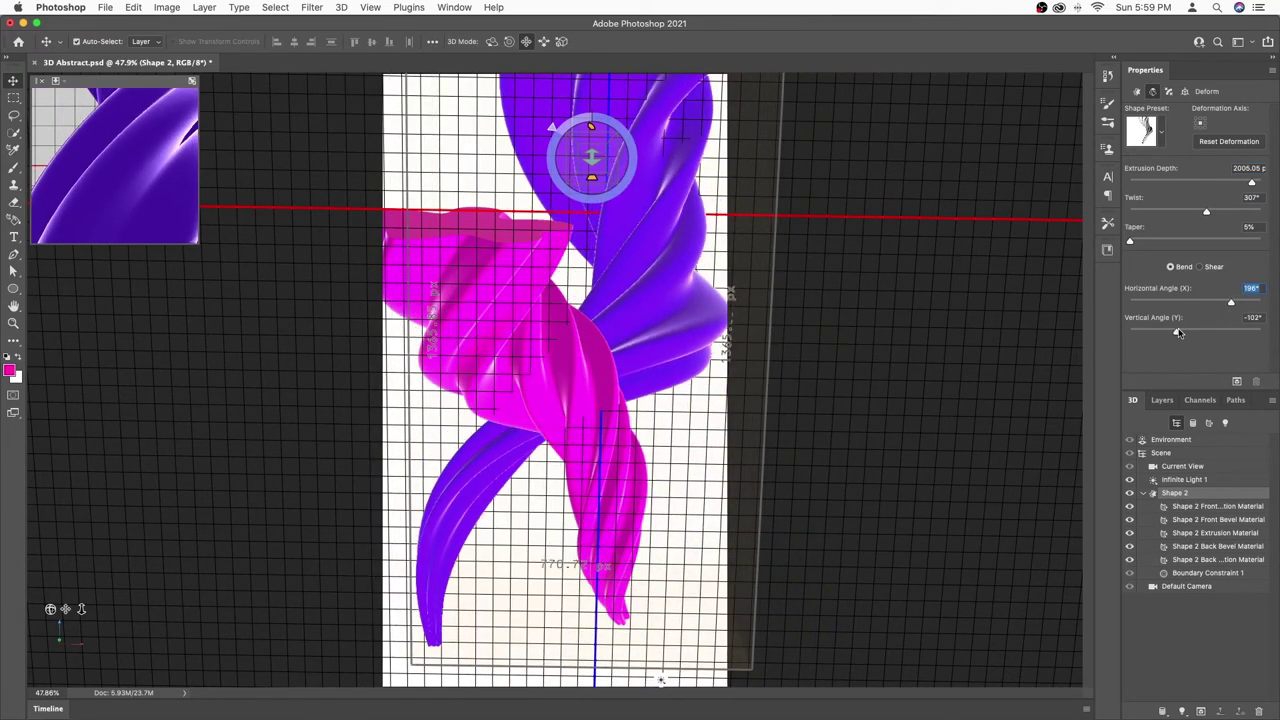
pyautogui.moveTo(1230, 302); pyautogui.dragTo(1211, 303)
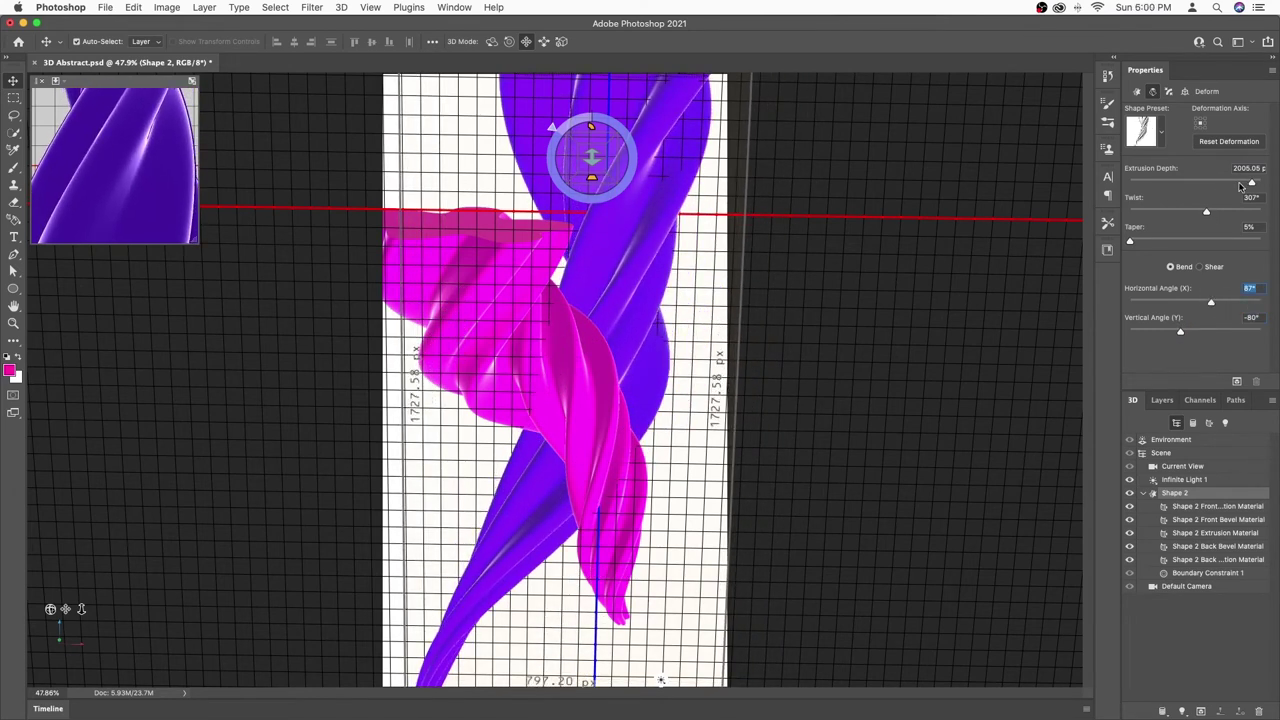
pyautogui.moveTo(1241, 186); pyautogui.dragTo(1257, 183)
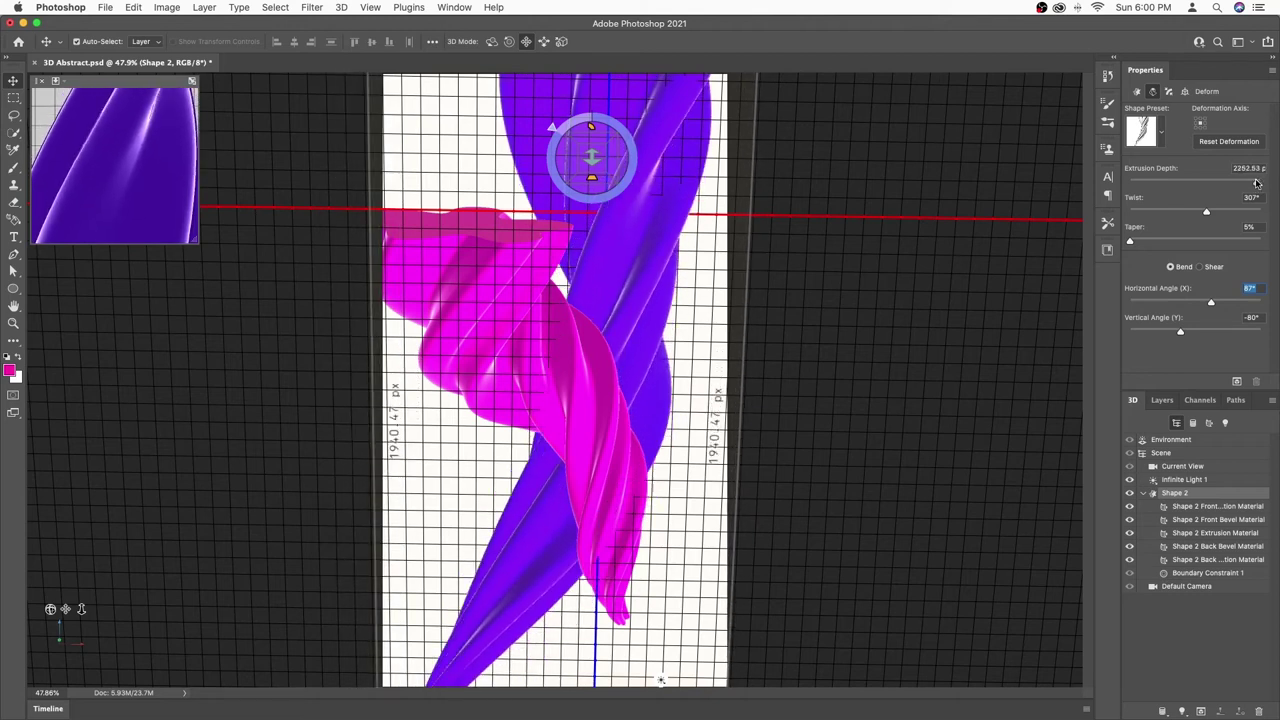
pyautogui.moveTo(1257, 183); pyautogui.dragTo(1250, 183)
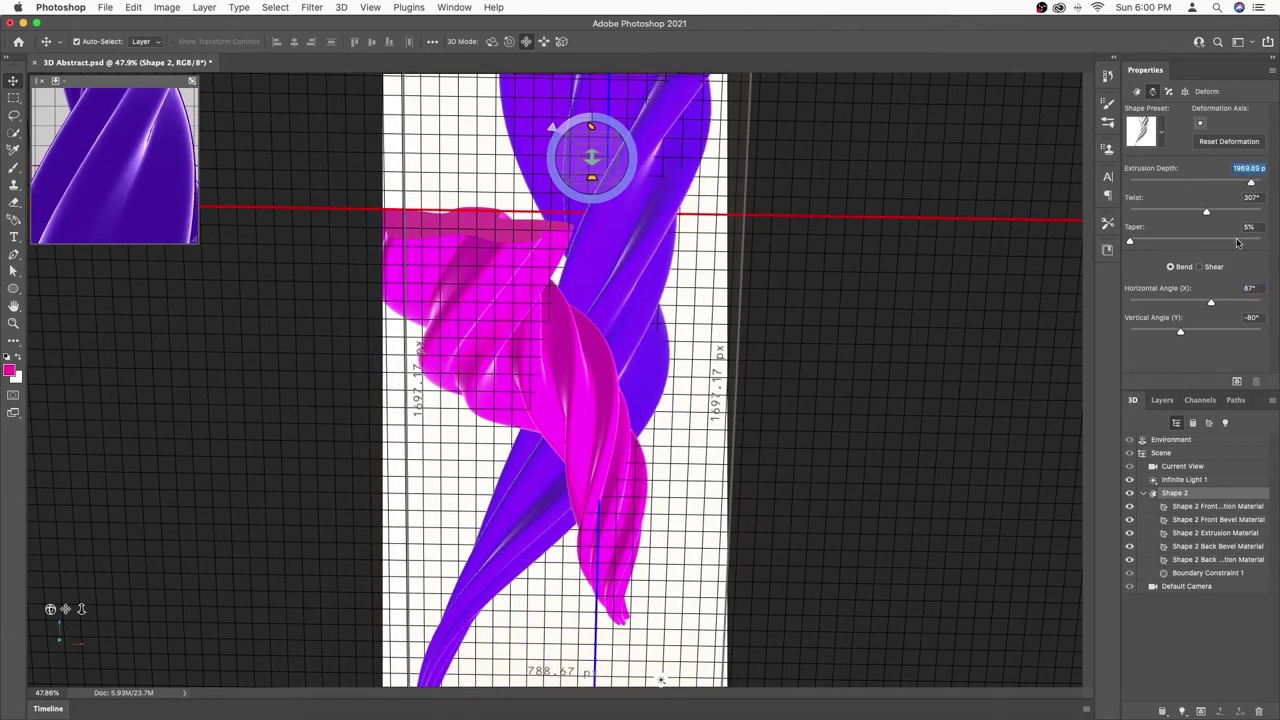
# Step: Set the bend to 124° horizontal, −55° vertical, and re-aim the infinite light lower left
pyautogui.moveTo(1211, 303); pyautogui.dragTo(1218, 303)
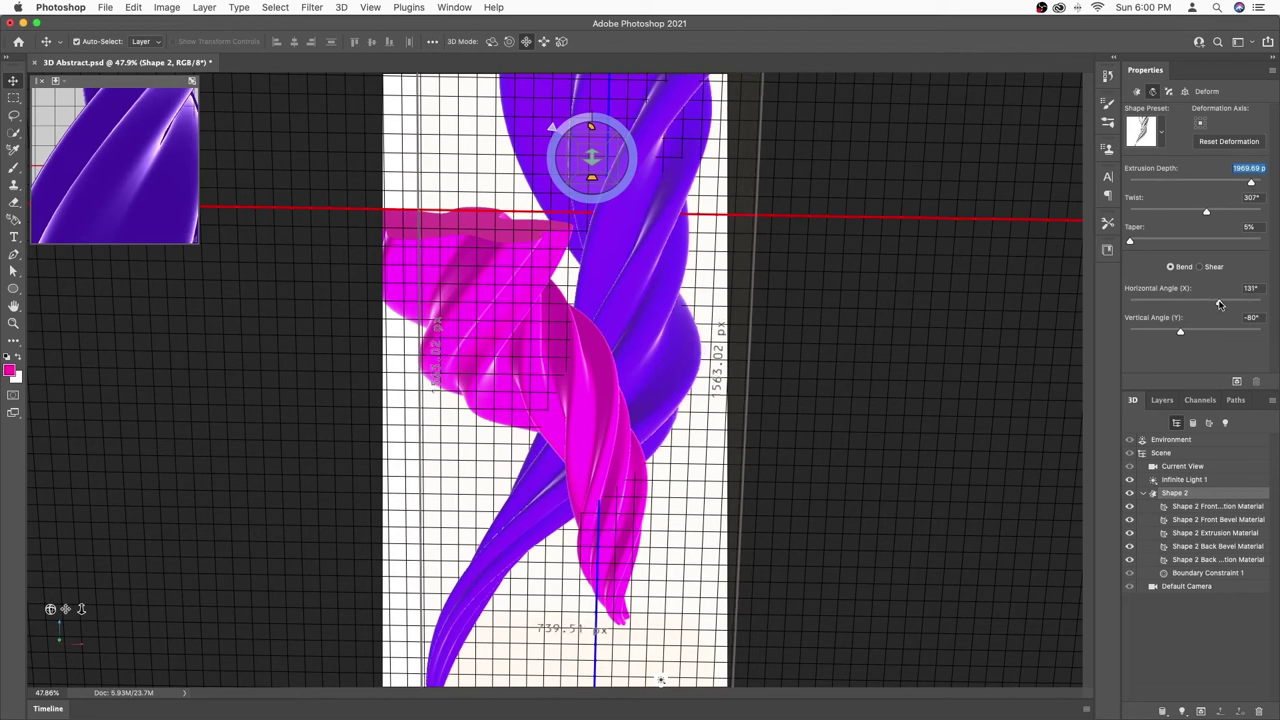
pyautogui.click(1199, 267)
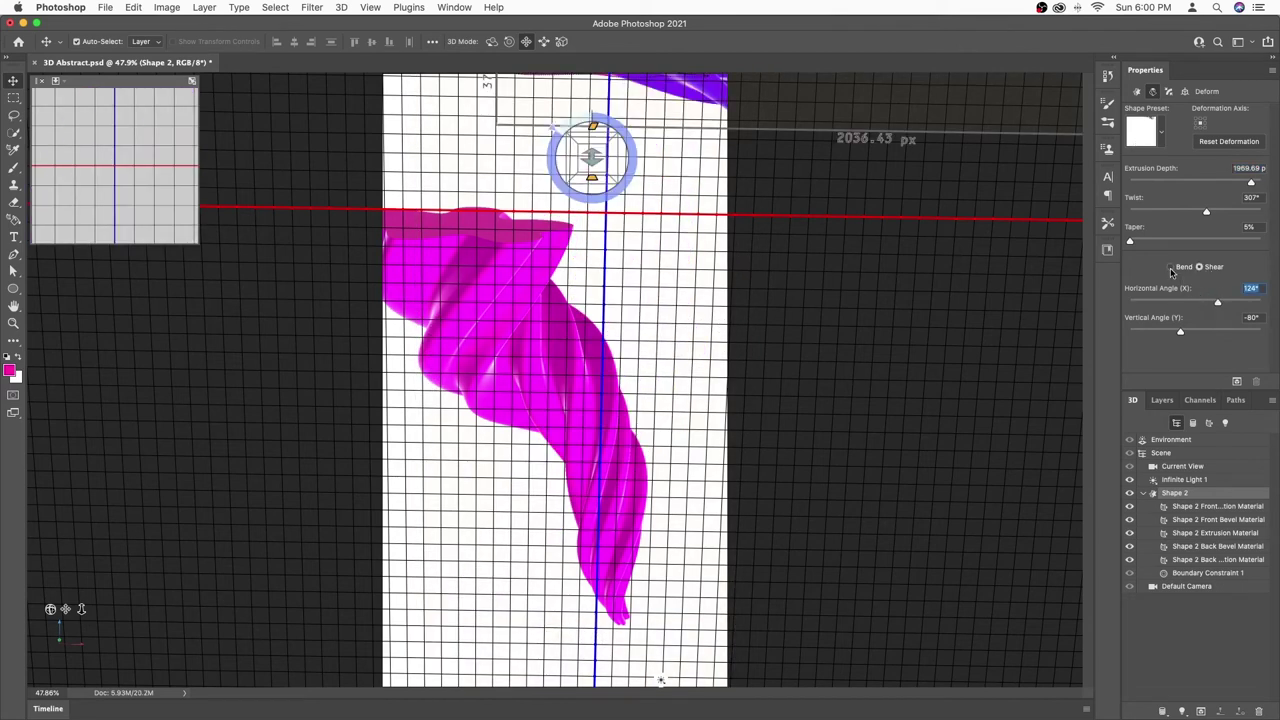
pyautogui.click(1171, 267)
pyautogui.moveTo(1180, 332); pyautogui.dragTo(1186, 332)
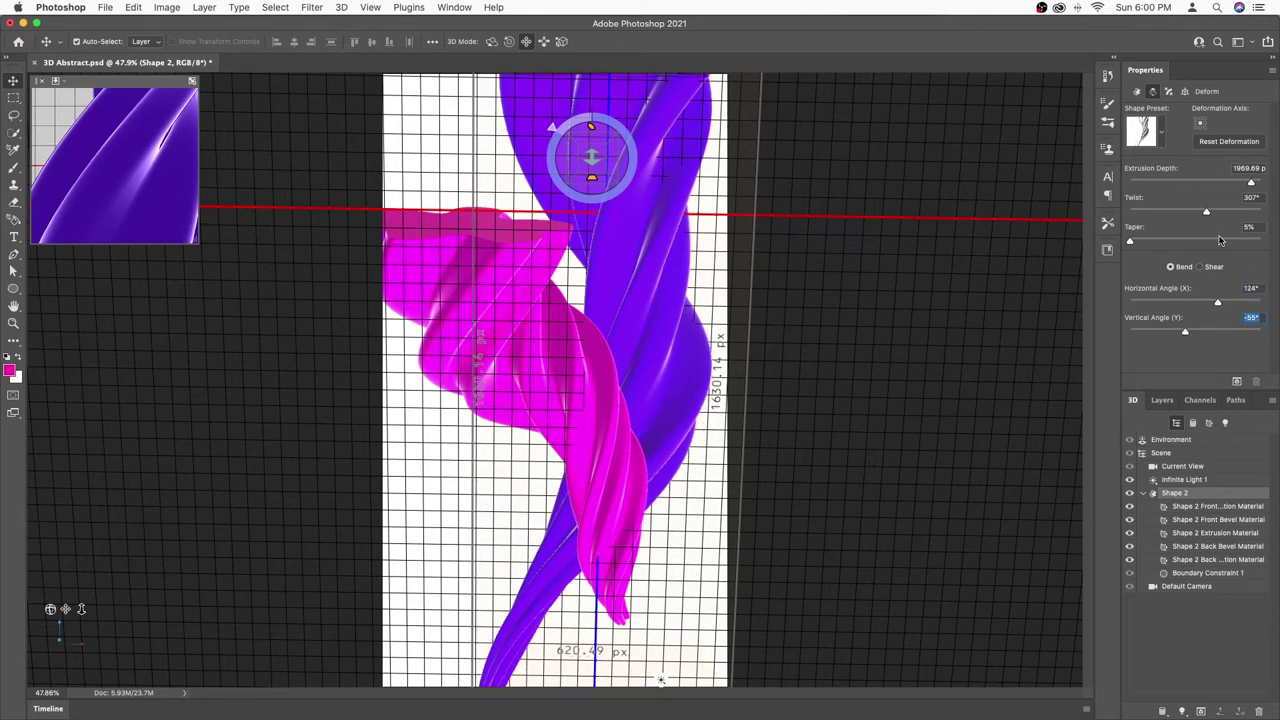
pyautogui.click(1190, 480)
pyautogui.moveTo(588, 472)
pyautogui.mouseDown()
pyautogui.moveTo(411, 458)
pyautogui.moveTo(466, 382)
pyautogui.moveTo(430, 448)
pyautogui.moveTo(450, 521)
pyautogui.moveTo(451, 436)
pyautogui.moveTo(494, 323)
pyautogui.moveTo(626, 449)
pyautogui.moveTo(607, 450)
pyautogui.moveTo(497, 364)
pyautogui.moveTo(451, 354)
pyautogui.moveTo(423, 369)
pyautogui.moveTo(418, 391)
pyautogui.moveTo(431, 400)
pyautogui.moveTo(428, 490)
pyautogui.moveTo(463, 436)
pyautogui.moveTo(427, 515)
pyautogui.mouseUp()
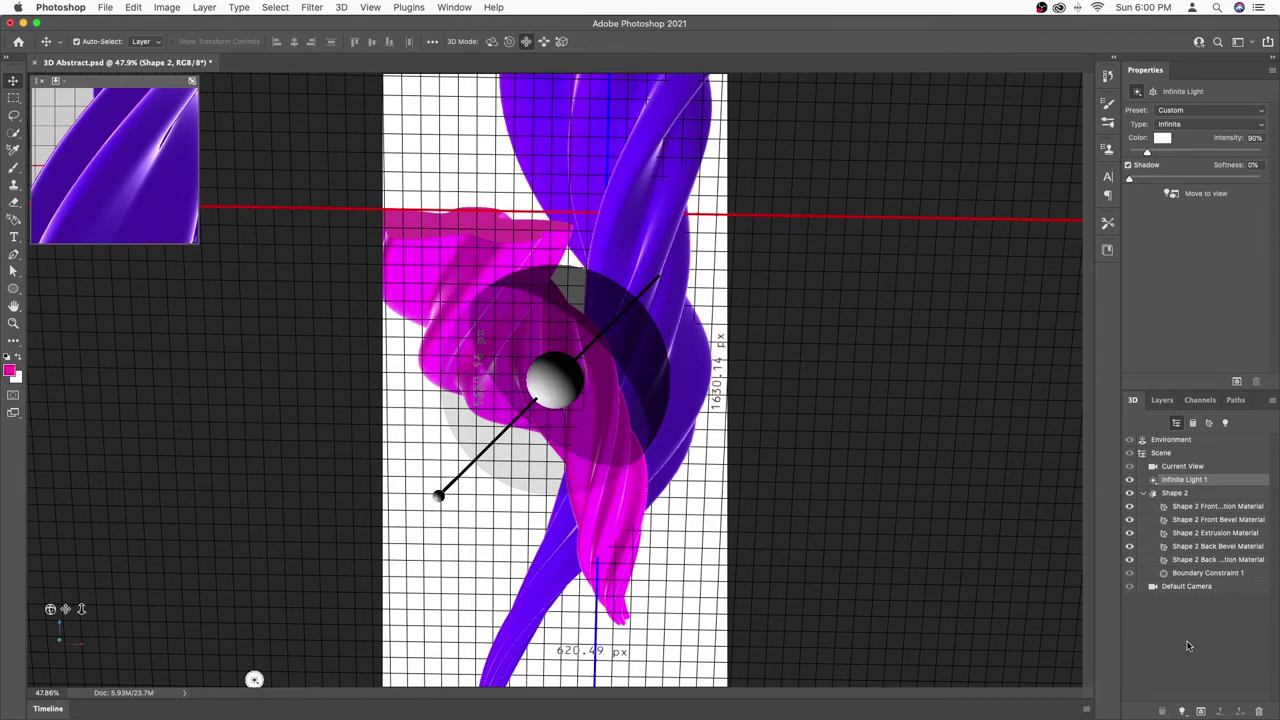
# Step: Select Shape 1 and rotate the light direction on the ribbons
pyautogui.click(1161, 400)
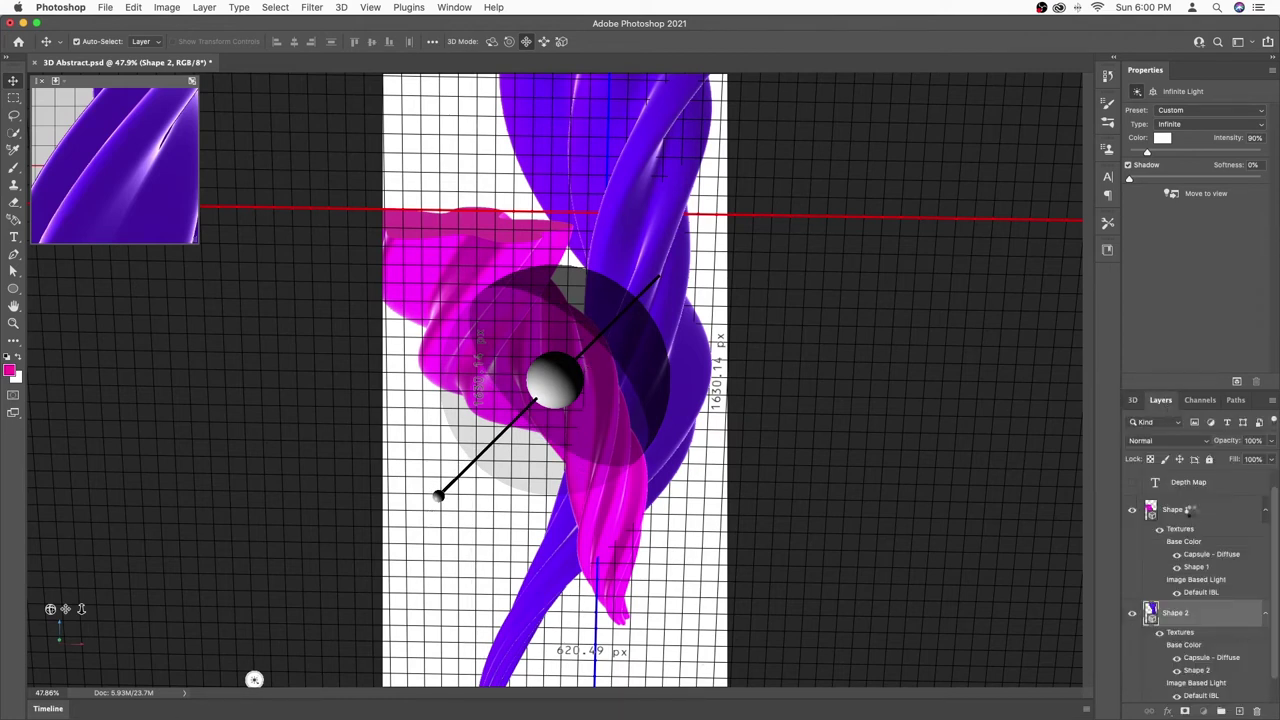
pyautogui.click(1189, 511)
pyautogui.moveTo(668, 502)
pyautogui.mouseDown()
pyautogui.moveTo(658, 580)
pyautogui.moveTo(652, 505)
pyautogui.moveTo(652, 528)
pyautogui.mouseUp()
# Step: Add a black-to-white Gradient Map adjustment above Shape 2
pyautogui.click(1175, 612)
pyautogui.click(1205, 711)
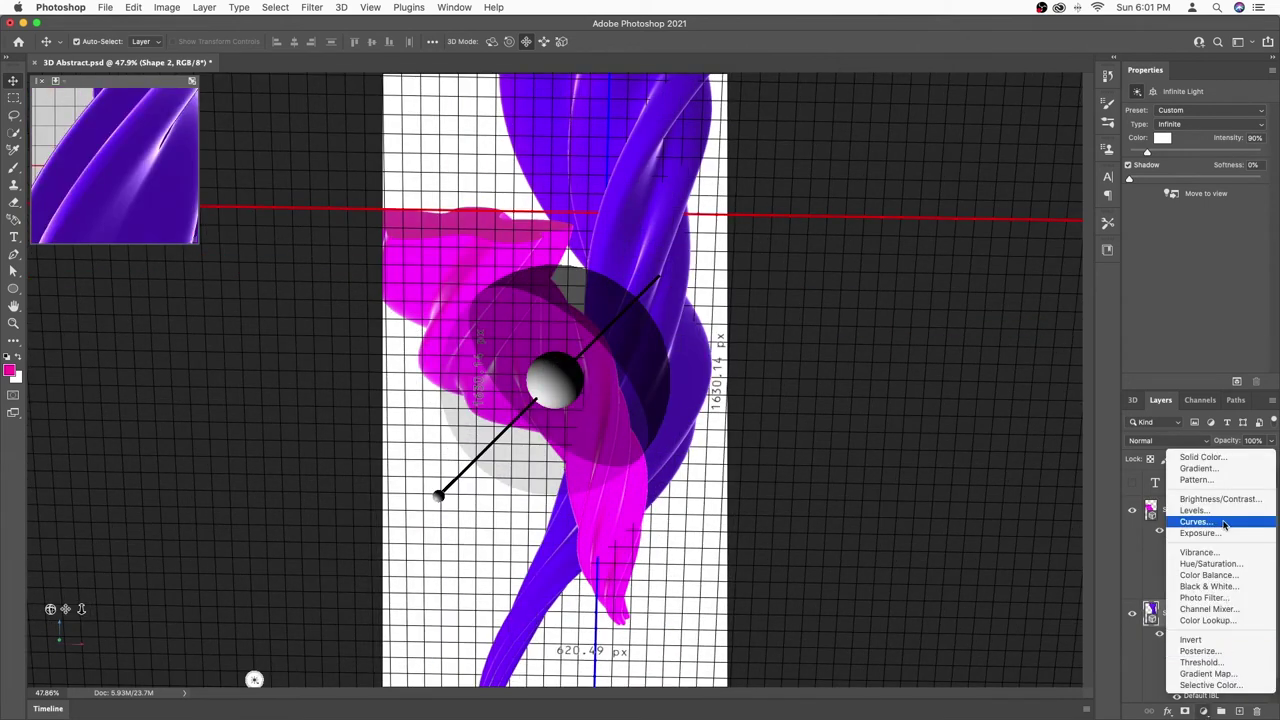
pyautogui.click(1210, 674)
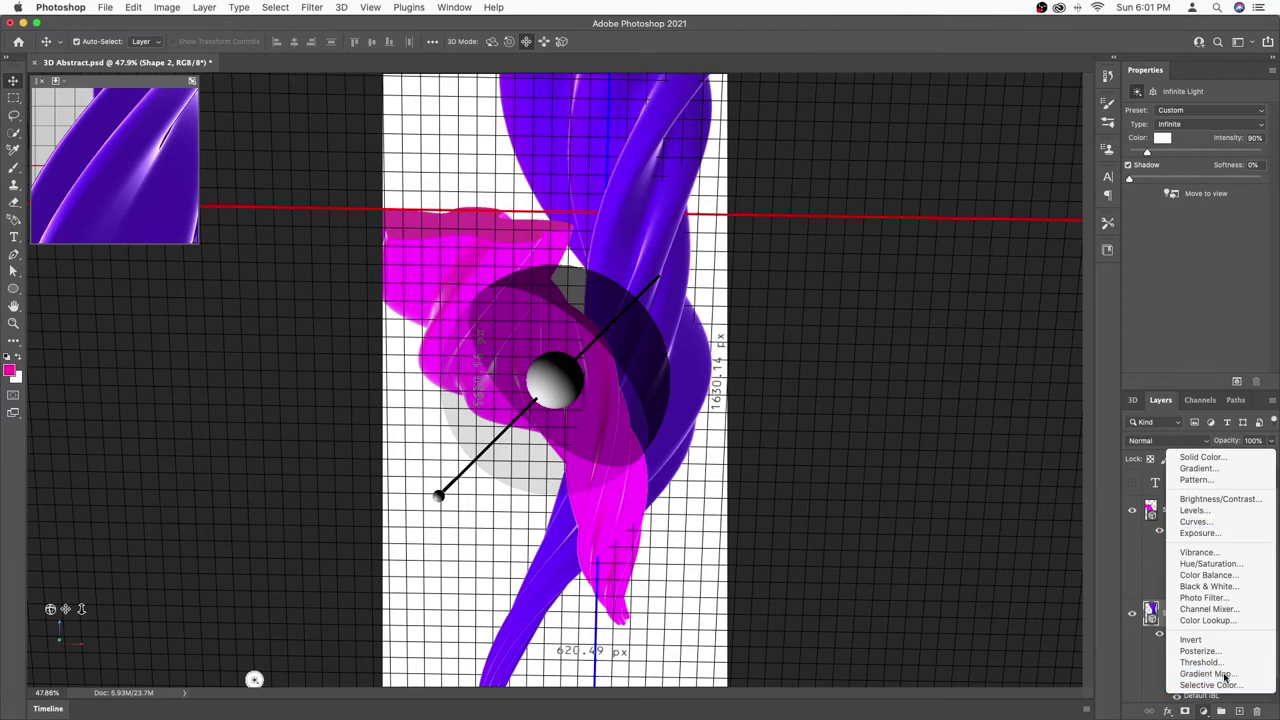
pyautogui.click(1140, 120)
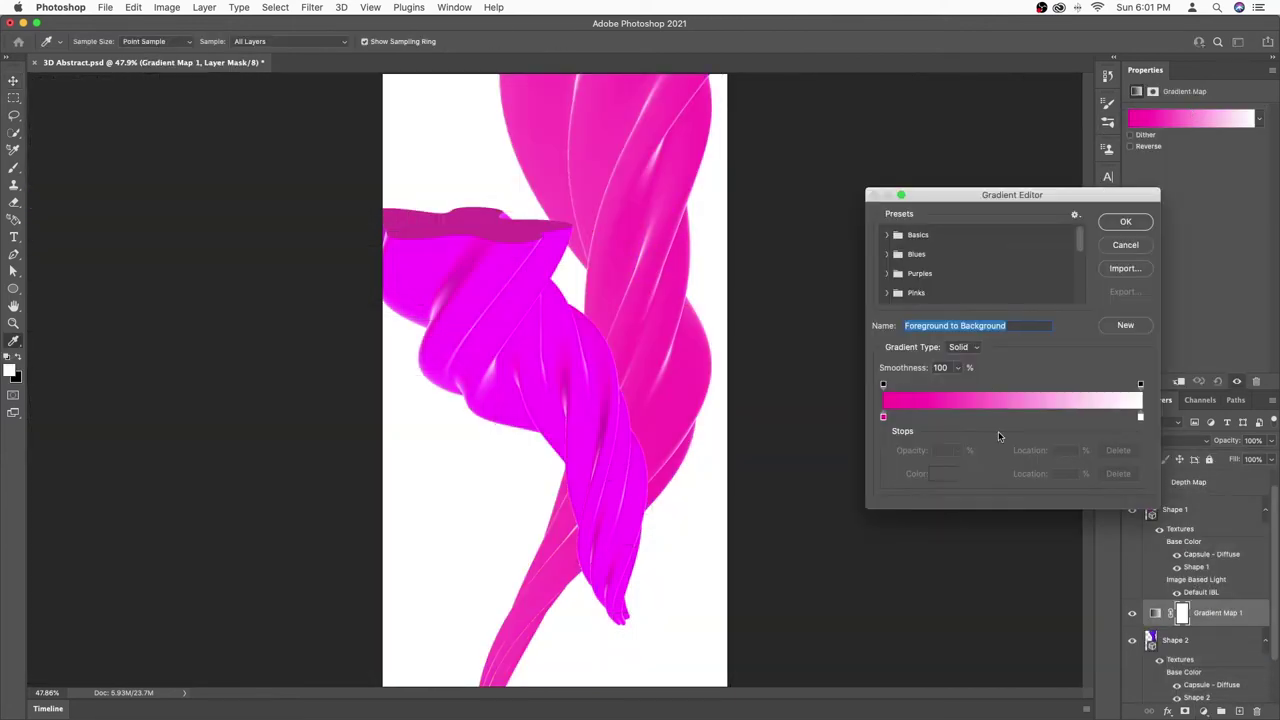
pyautogui.click(883, 417)
pyautogui.click(940, 475)
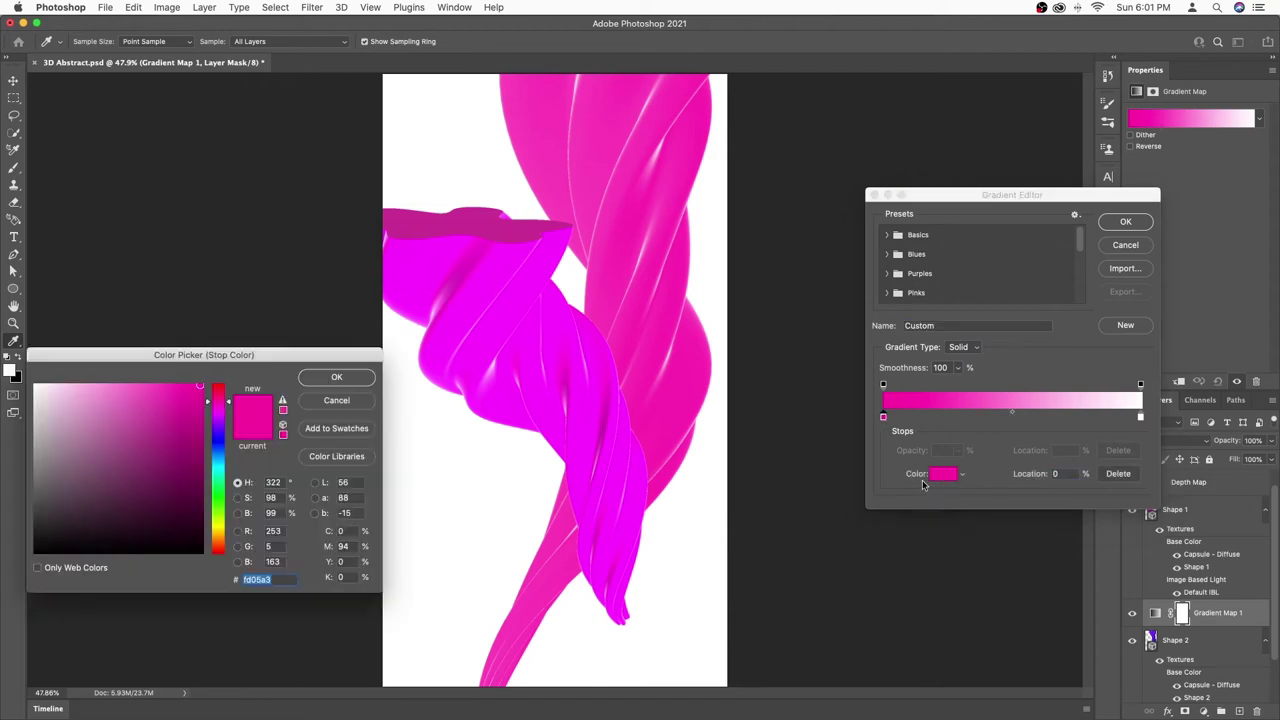
pyautogui.moveTo(99, 469); pyautogui.dragTo(99, 552)
pyautogui.click(337, 378)
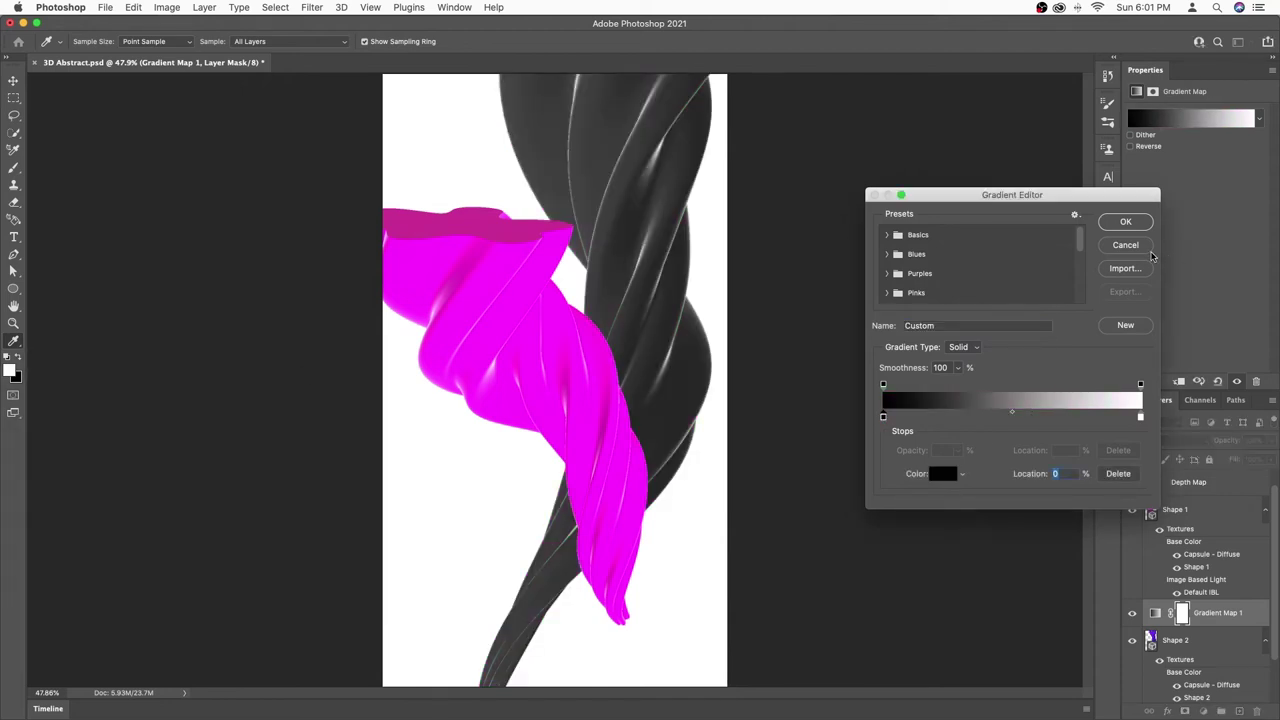
pyautogui.click(1120, 224)
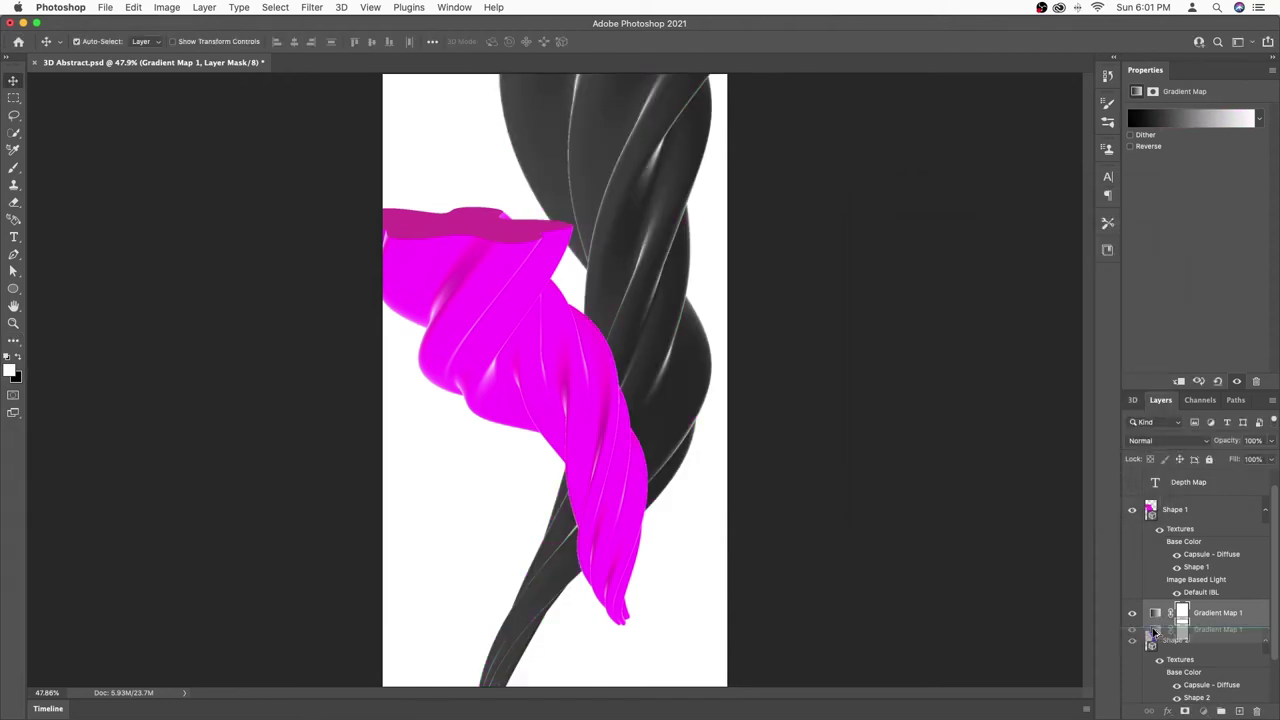
# Step: Undo the accidental duplicate and clip Gradient Map 1 to Shape 2
pyautogui.moveTo(1168, 626); pyautogui.dragTo(1180, 642)
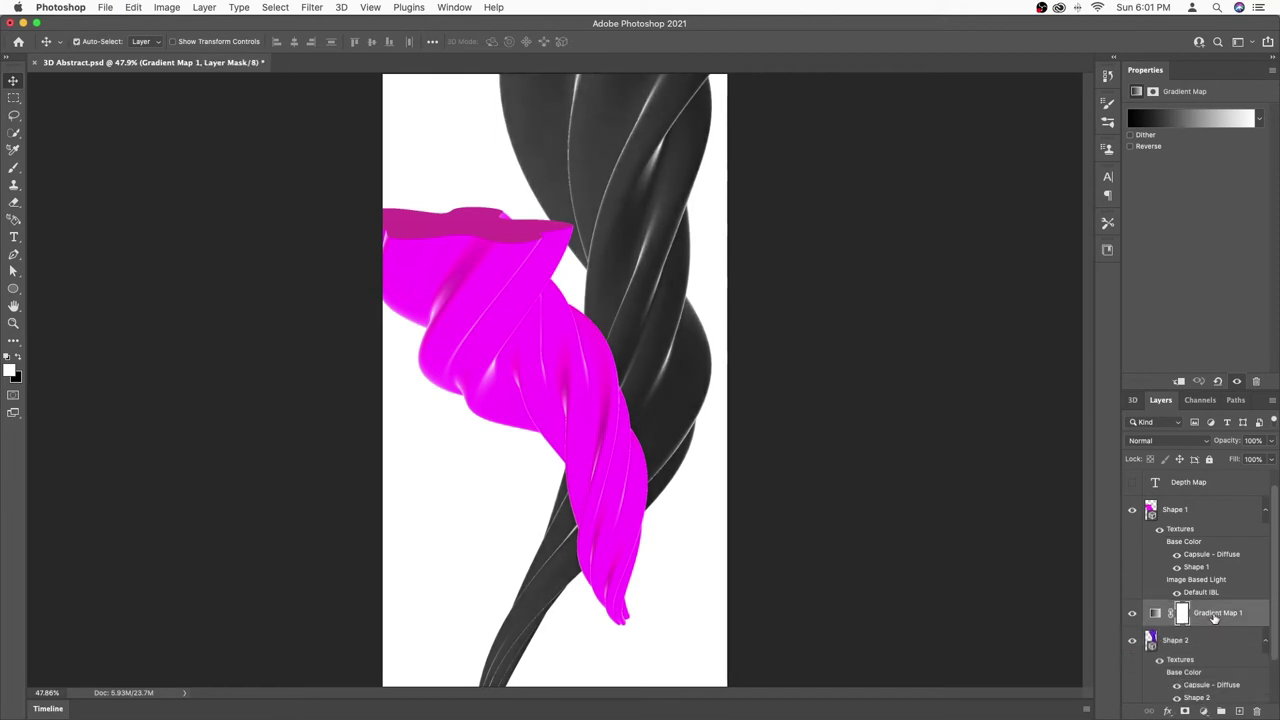
pyautogui.hotkey('ctrl', 'z')
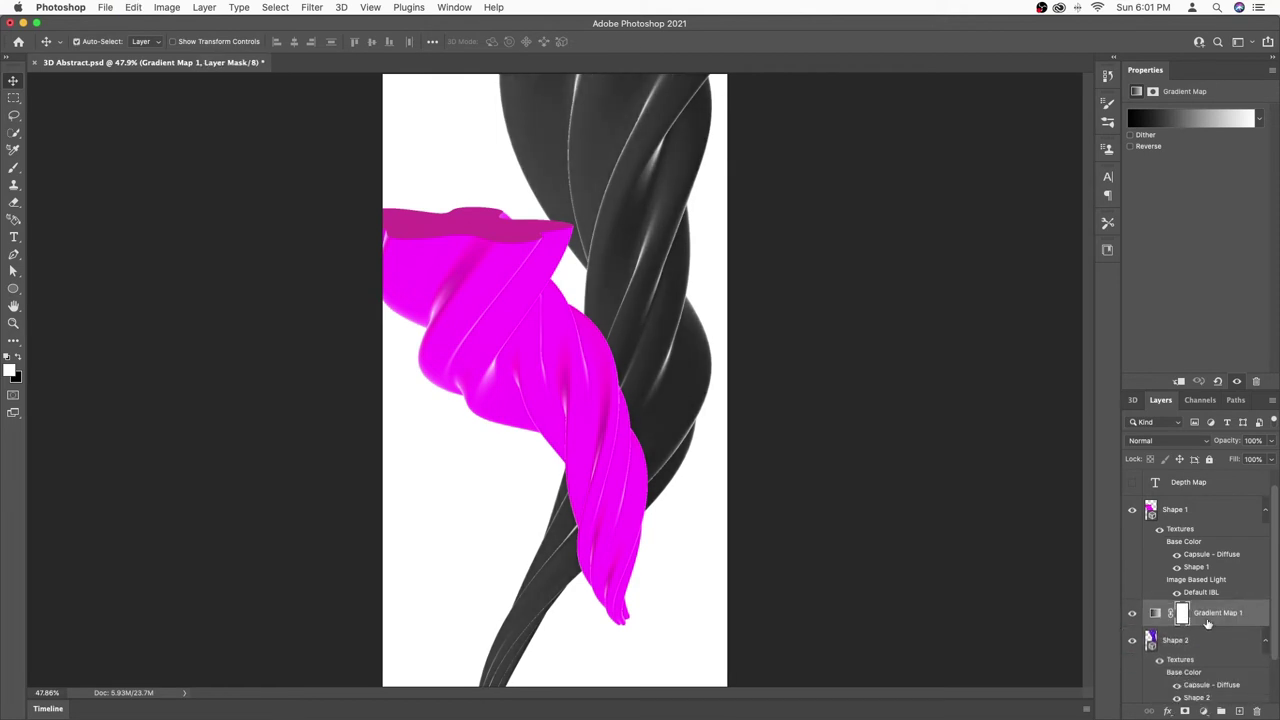
pyautogui.rightClick(1205, 613)
pyautogui.click(1070, 389)
# Step: Add a Gradient Overlay style to Gradient Map 1, trying Overlay, Normal and Color blending
pyautogui.doubleClick(1251, 620)
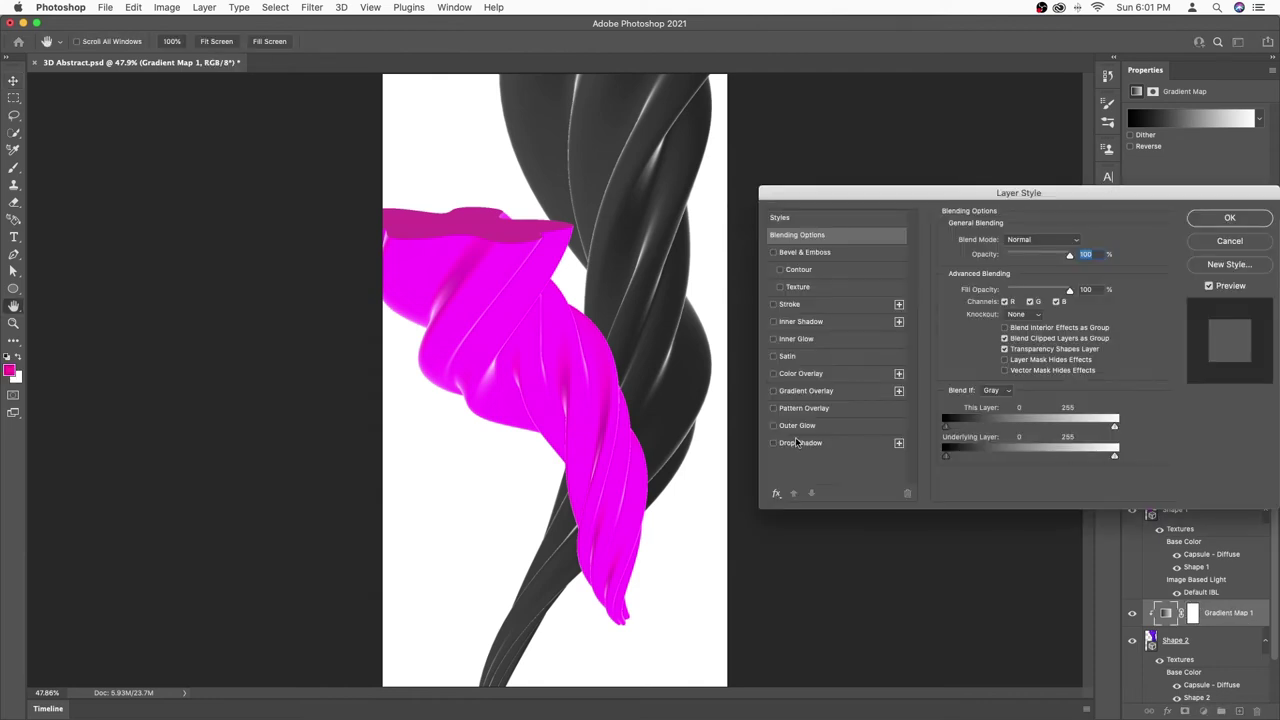
pyautogui.click(773, 391)
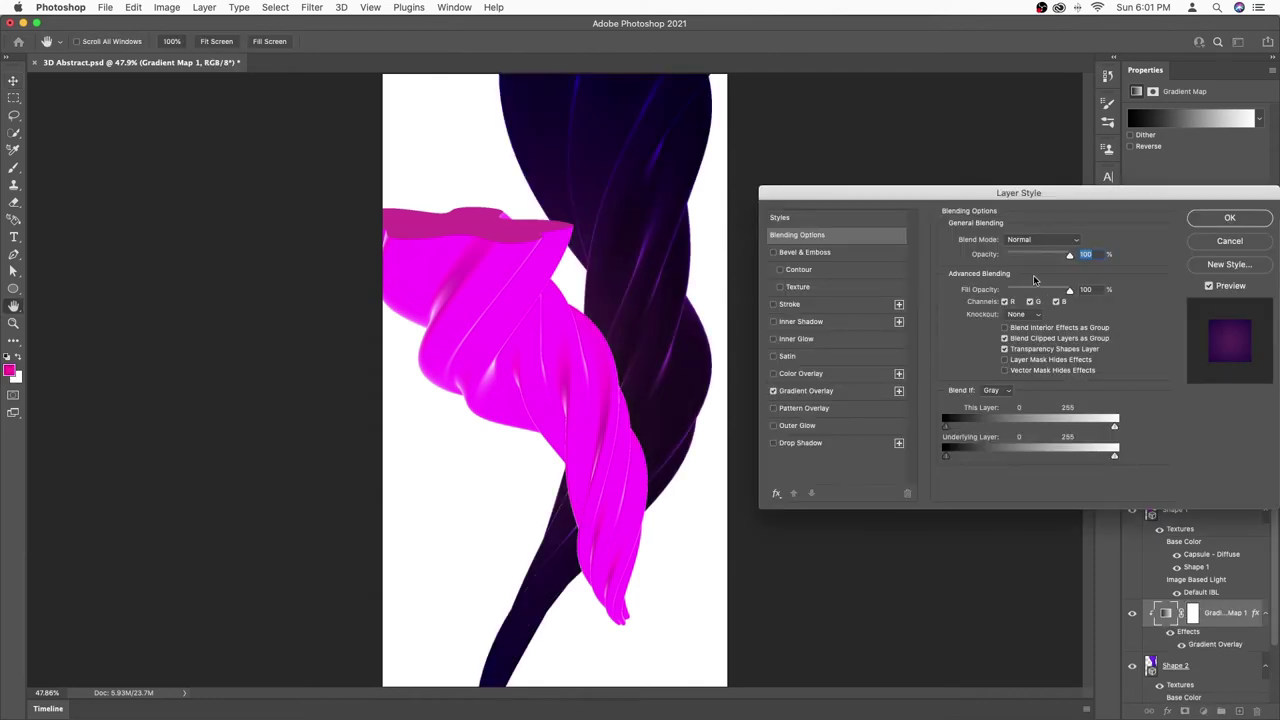
pyautogui.click(842, 391)
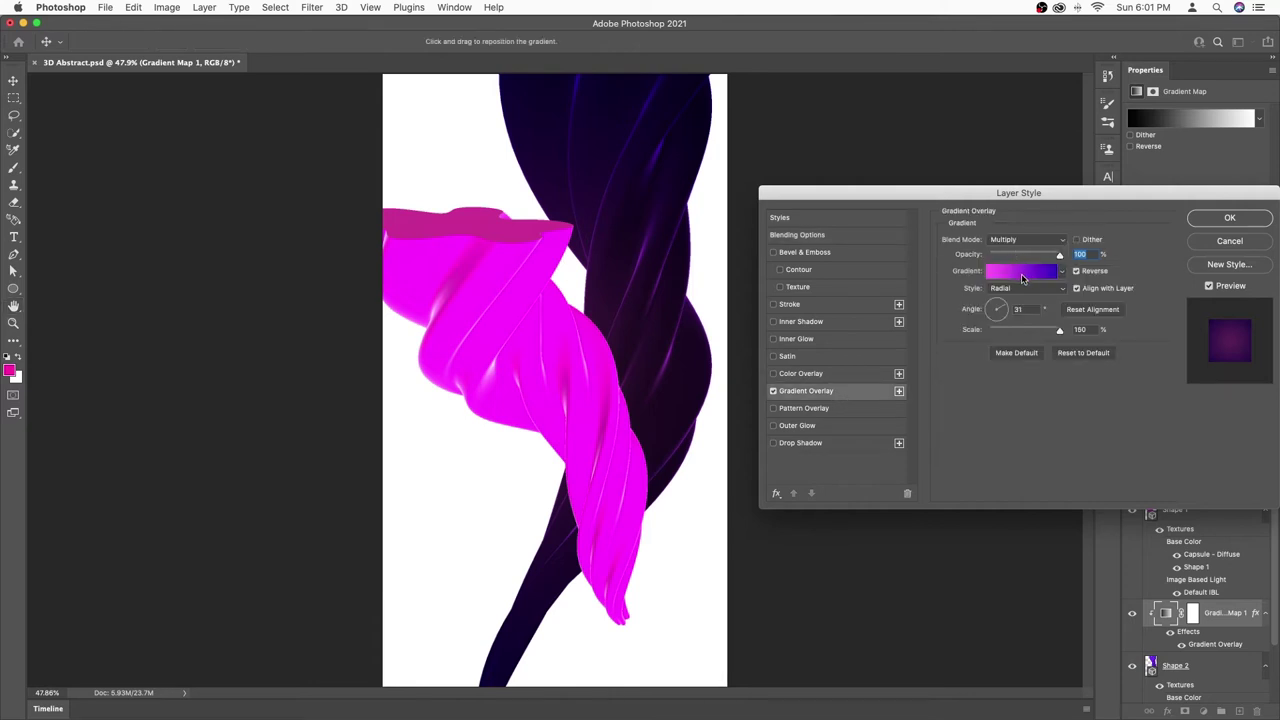
pyautogui.click(1014, 240)
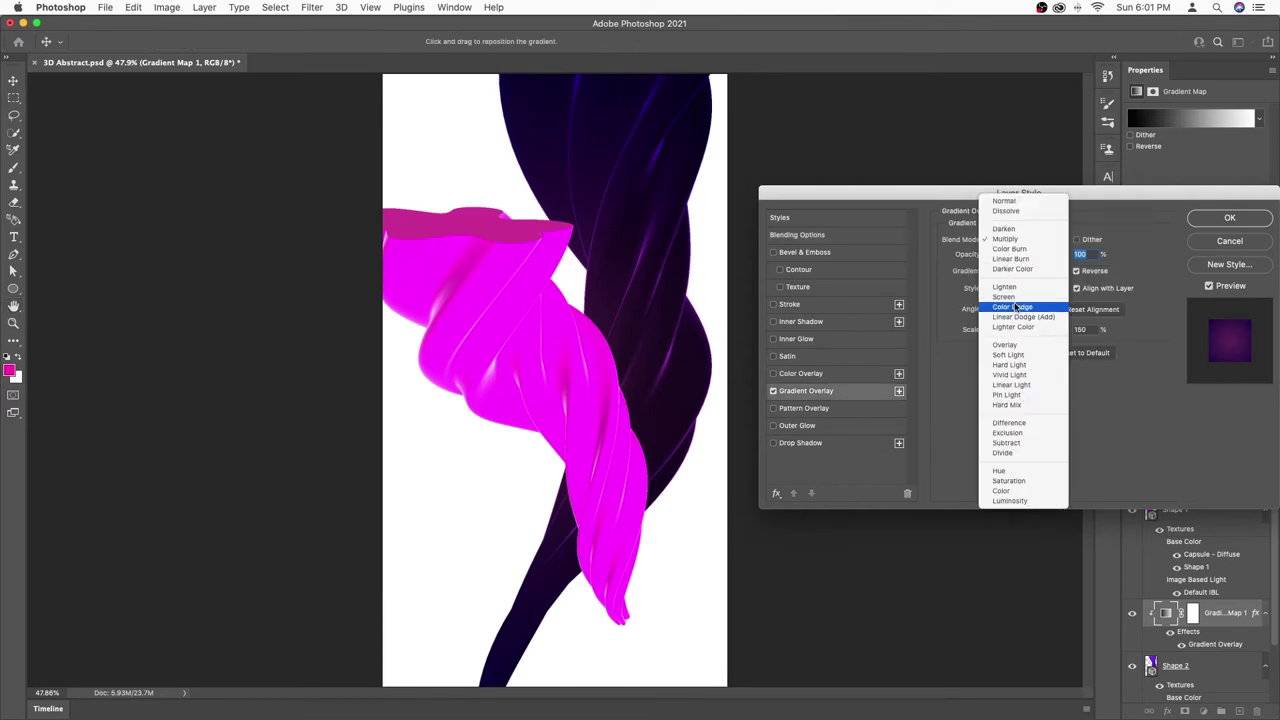
pyautogui.click(1012, 346)
pyautogui.click(1012, 240)
pyautogui.click(1008, 95)
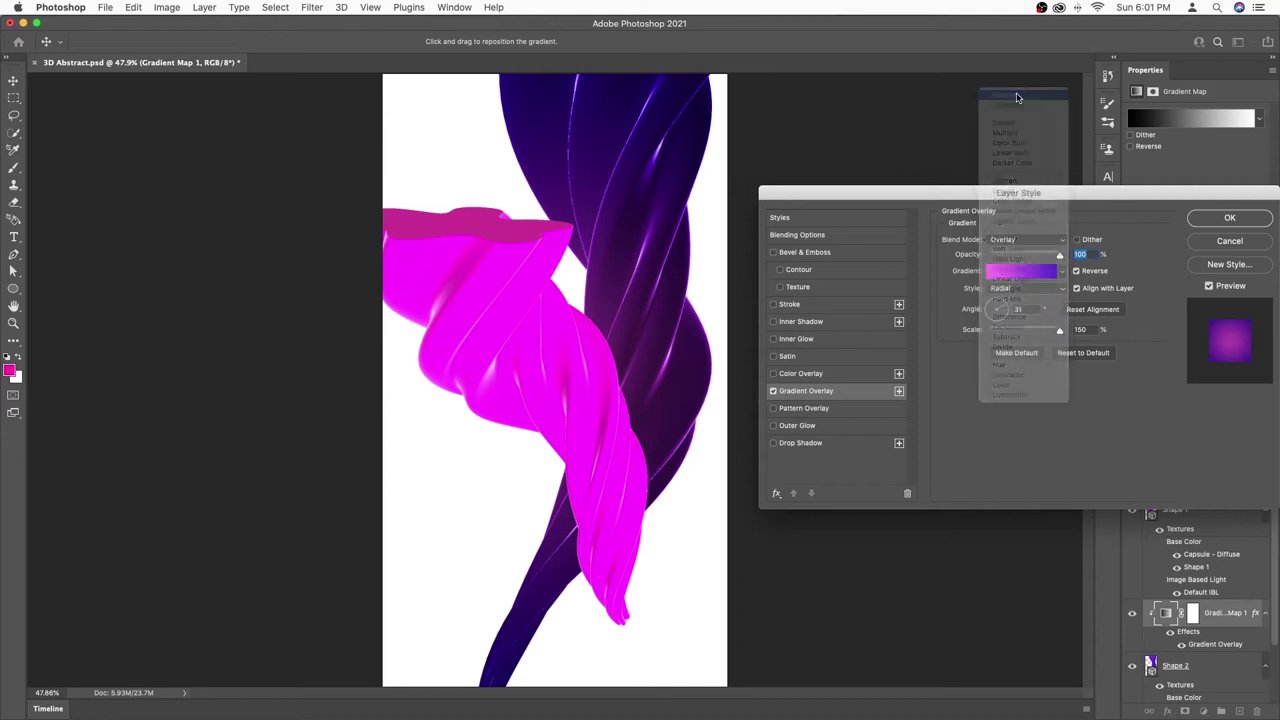
pyautogui.click(1022, 240)
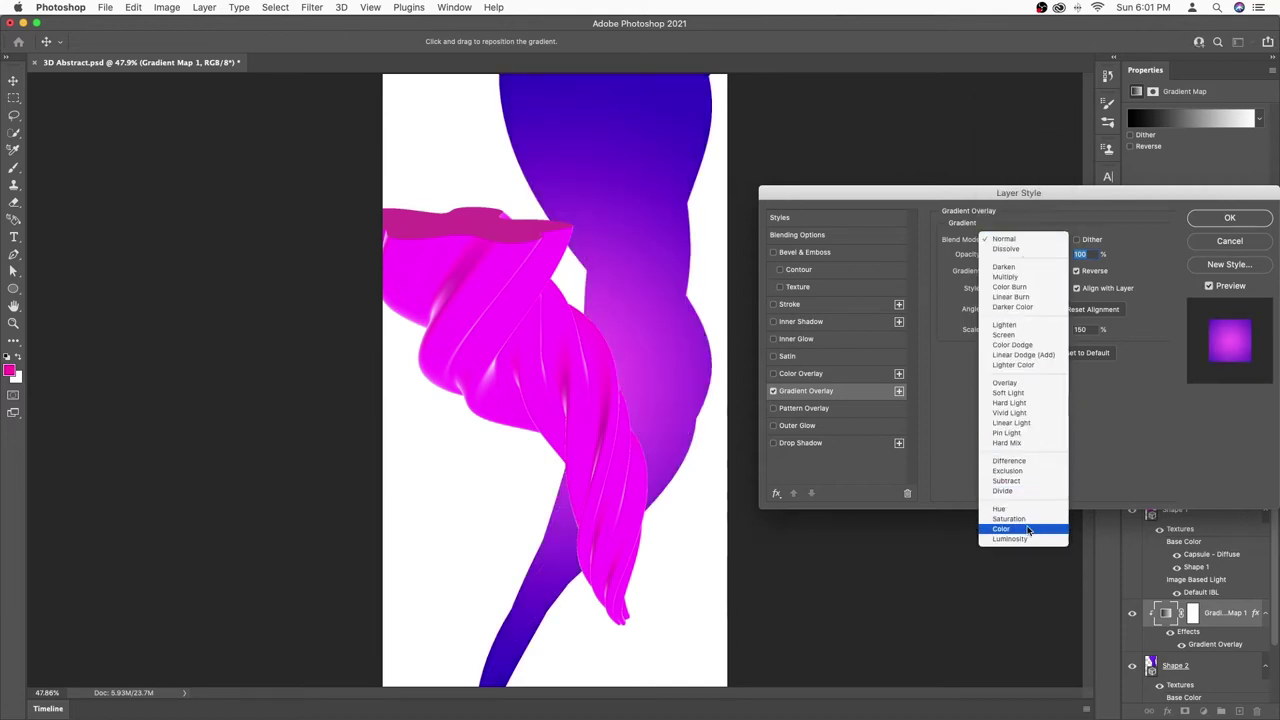
pyautogui.click(1032, 530)
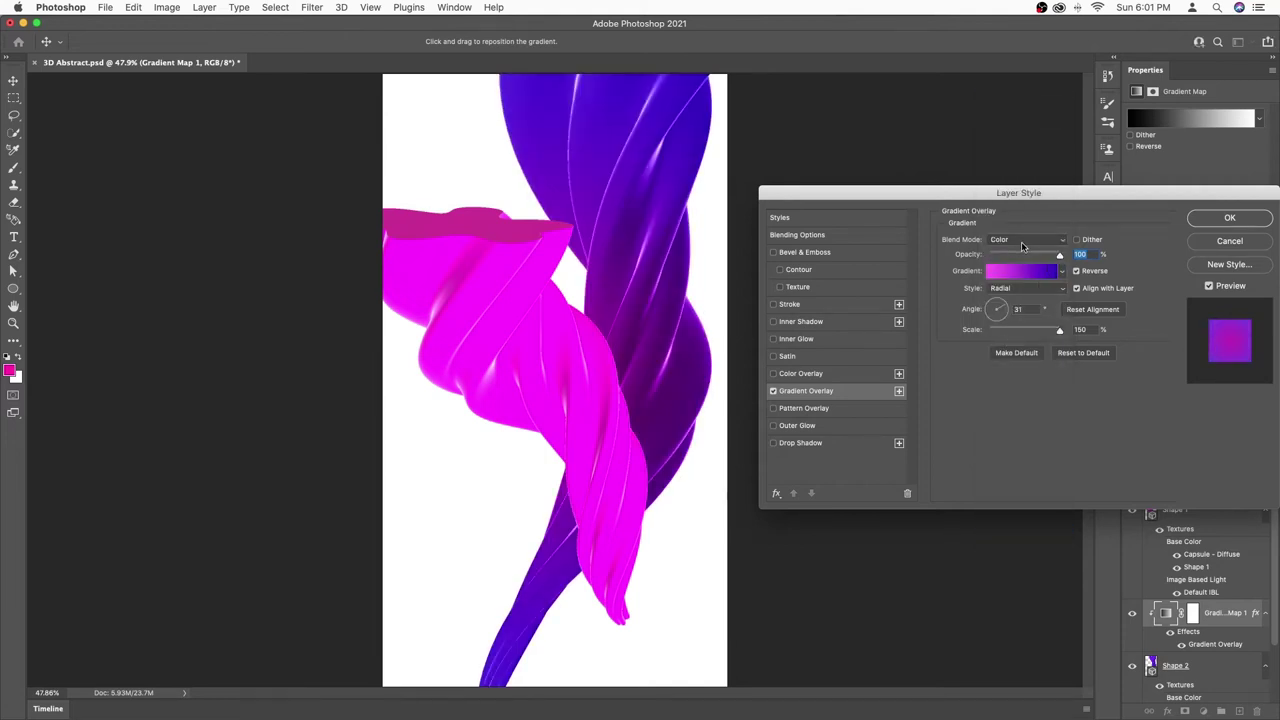
# Step: Try Soft Light, Hard Light, Overlay, Color and Normal overlay blending, then cancel the style
pyautogui.click(1022, 240)
pyautogui.click(1020, 104)
pyautogui.click(1010, 245)
pyautogui.click(1010, 240)
pyautogui.click(1010, 218)
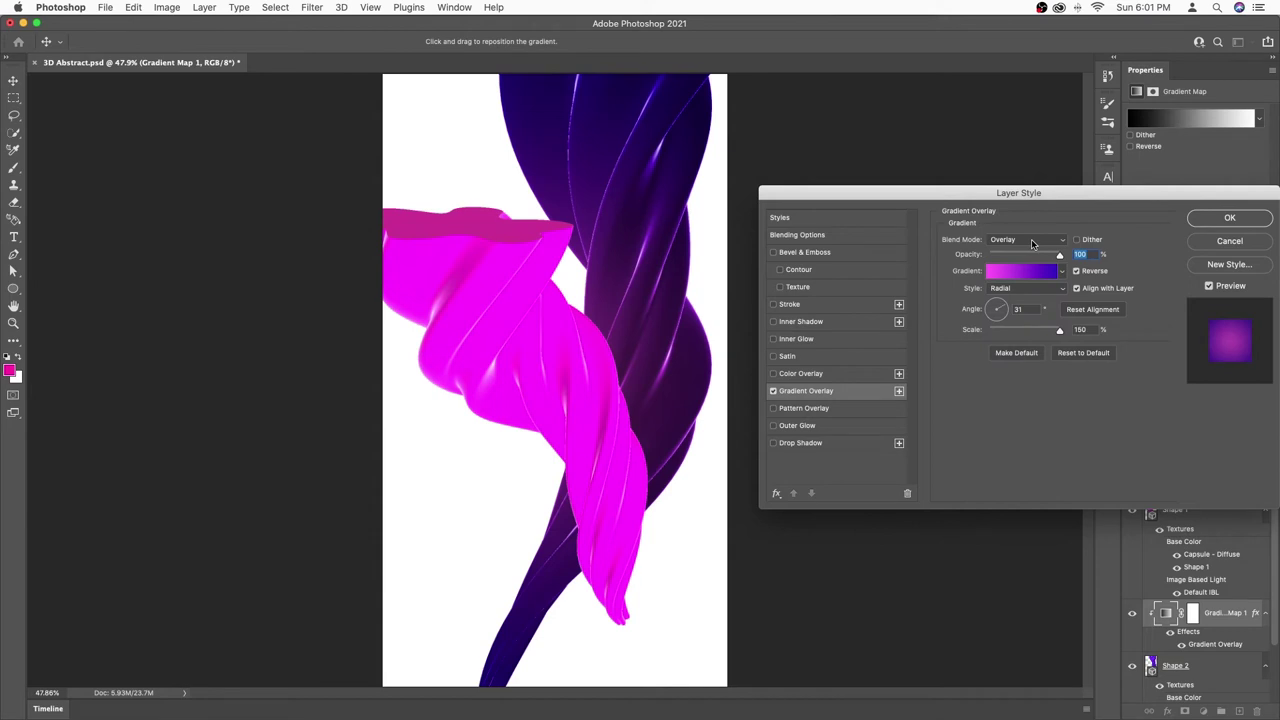
pyautogui.click(1031, 240)
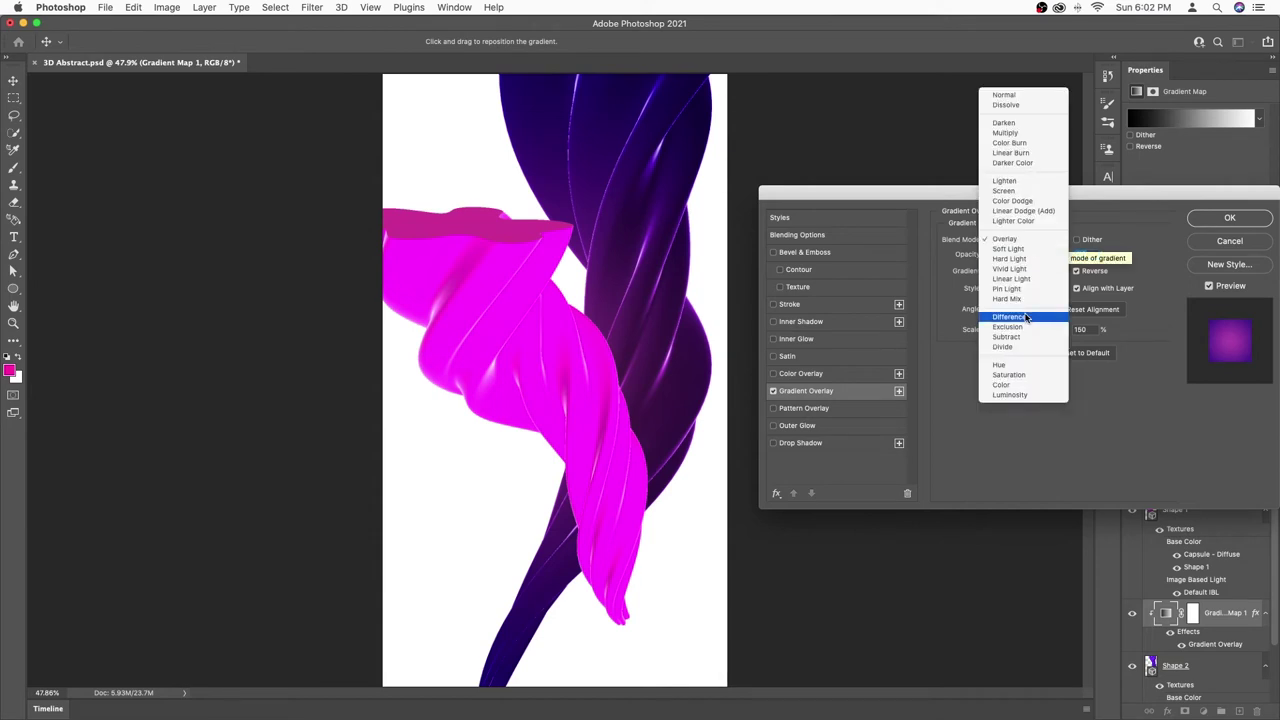
pyautogui.click(1028, 385)
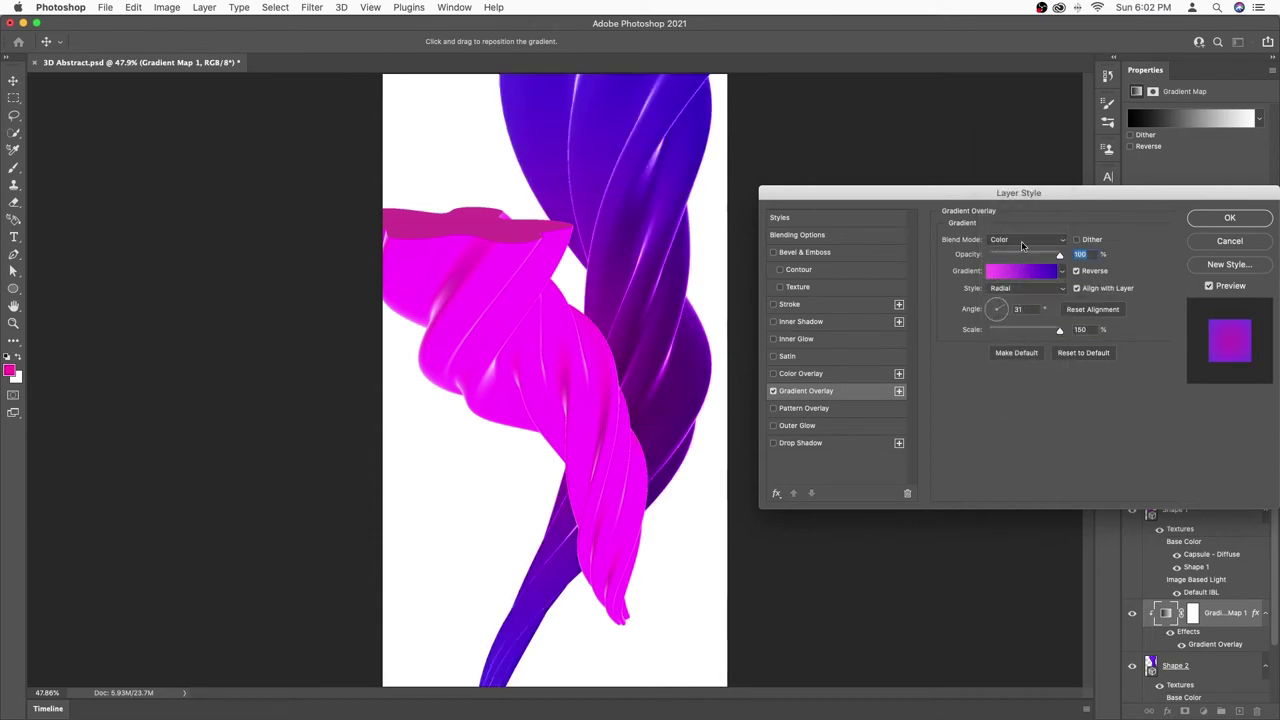
pyautogui.click(1022, 246)
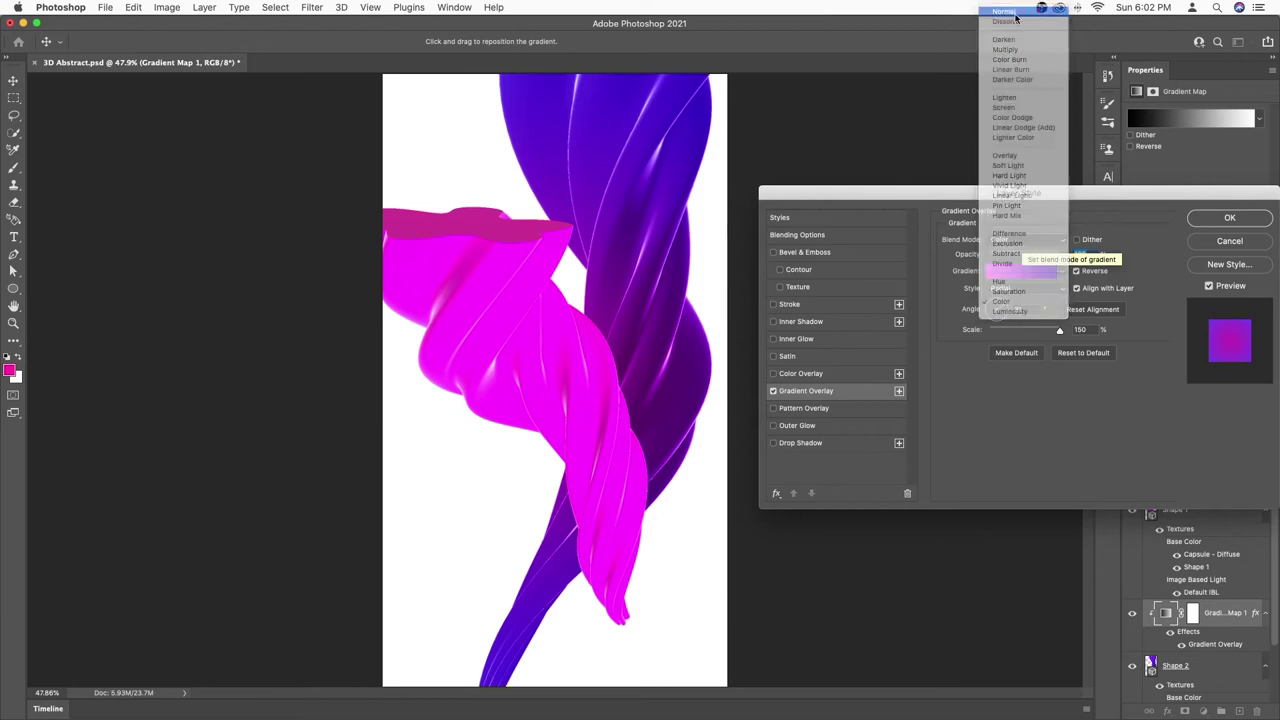
pyautogui.click(1015, 14)
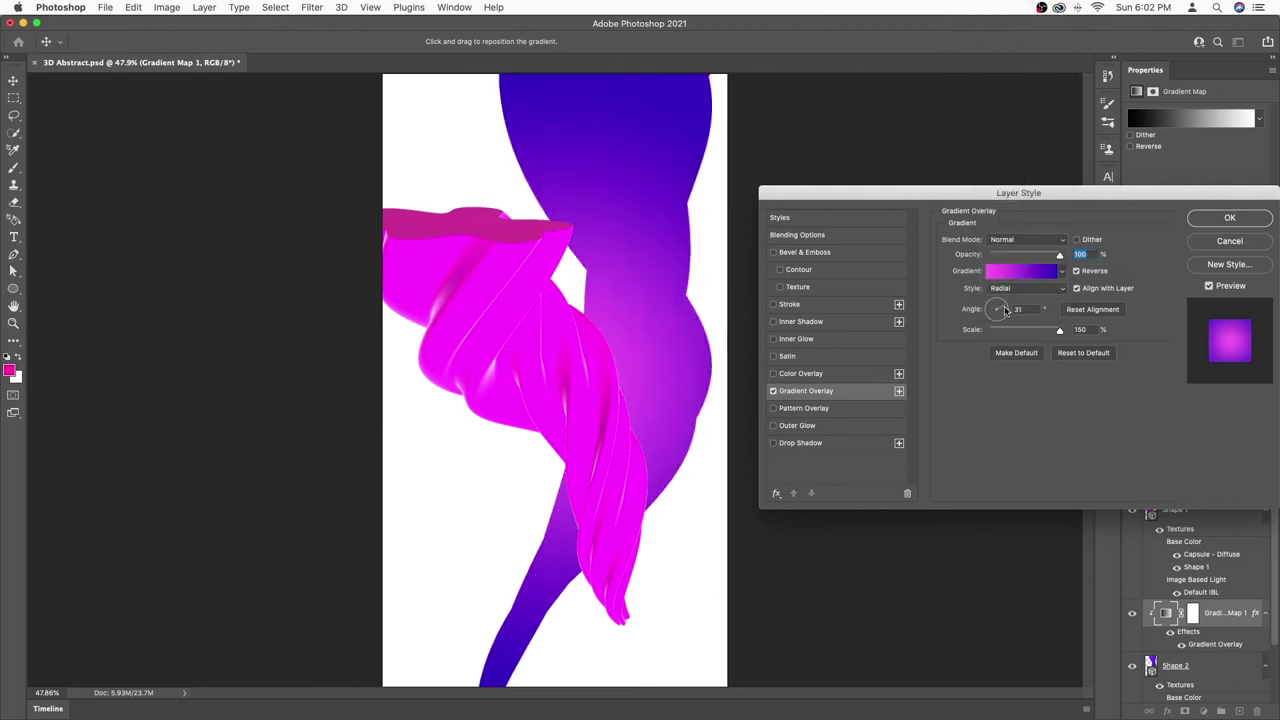
pyautogui.click(1231, 238)
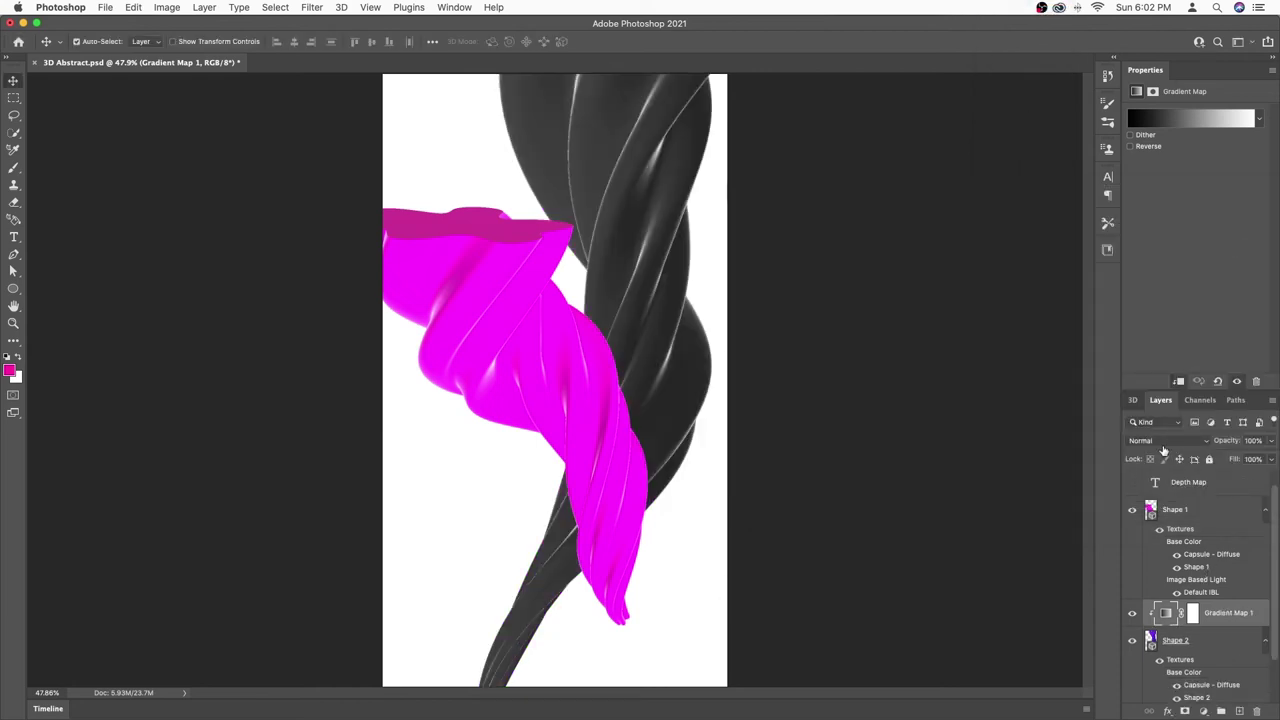
# Step: Set Gradient Map 1 to Overlay blending and reopen its Layer Style
pyautogui.click(1160, 441)
pyautogui.click(1155, 586)
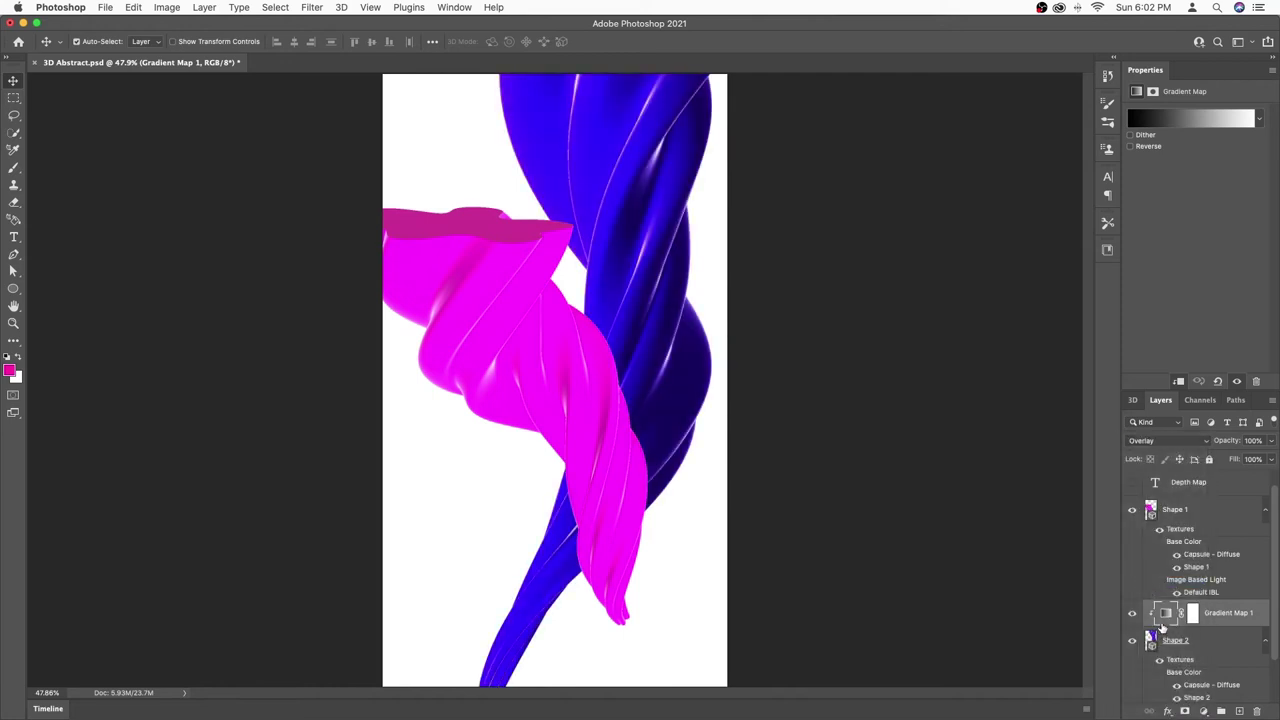
pyautogui.doubleClick(1238, 622)
# Step: Recolour the gradient overlay's left stop to deep purple 540ad0
pyautogui.click(785, 391)
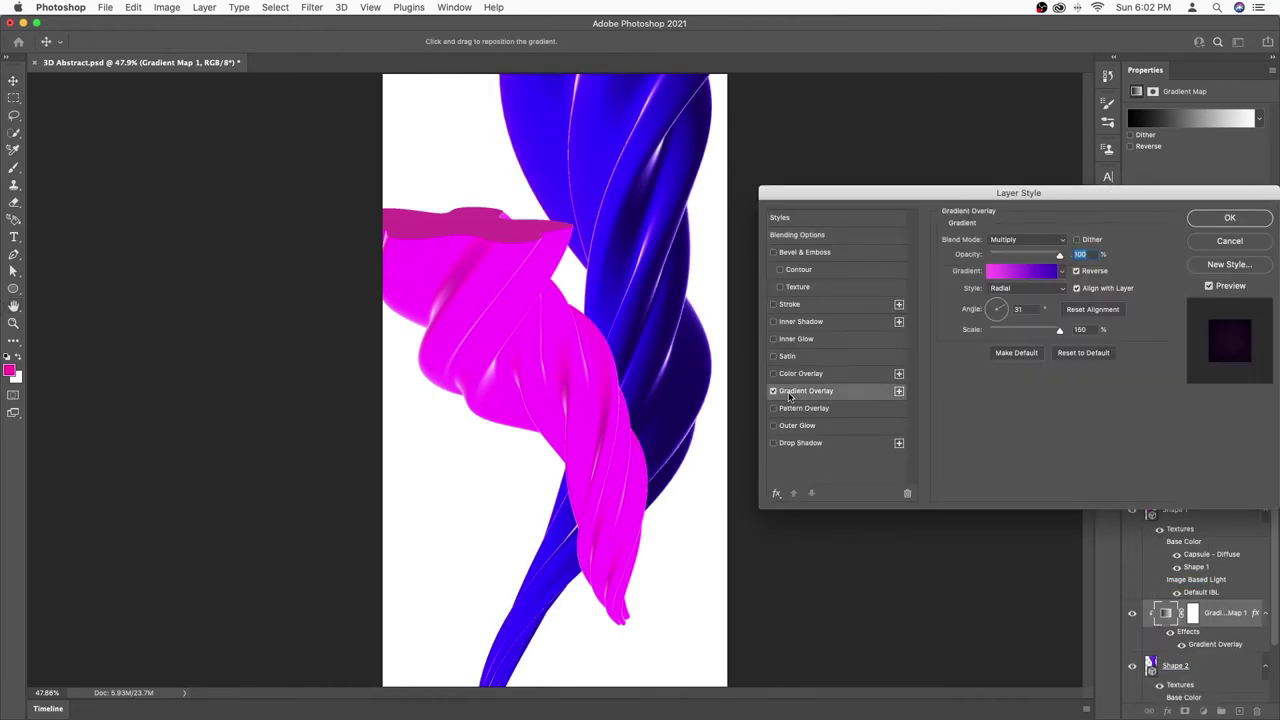
pyautogui.click(1020, 274)
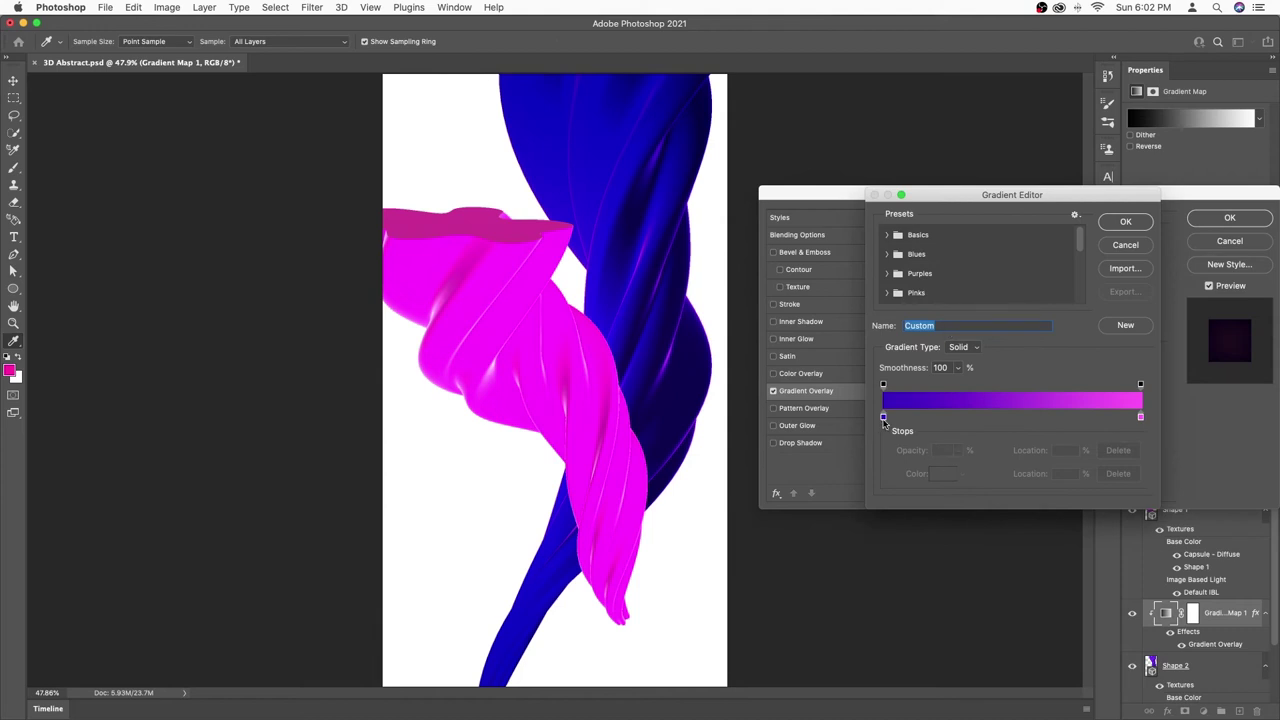
pyautogui.click(883, 417)
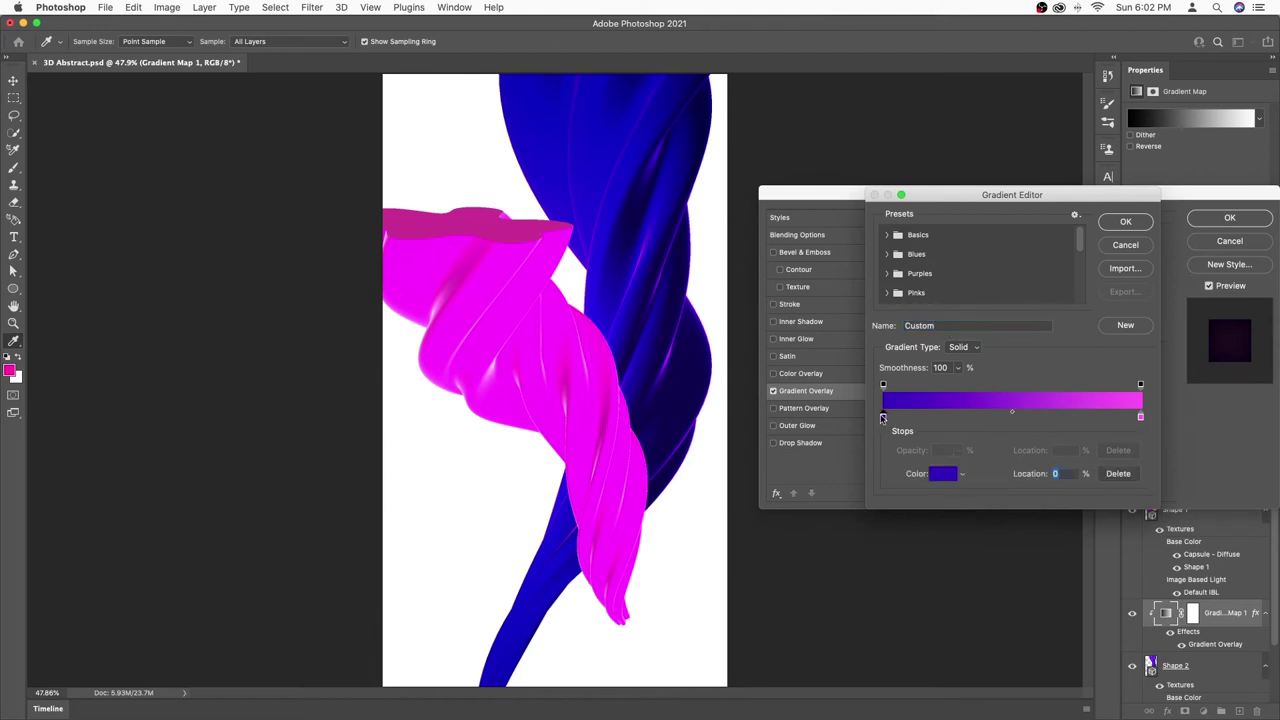
pyautogui.click(941, 474)
pyautogui.moveTo(228, 433)
pyautogui.mouseDown()
pyautogui.moveTo(187, 406)
pyautogui.moveTo(196, 422)
pyautogui.mouseUp()
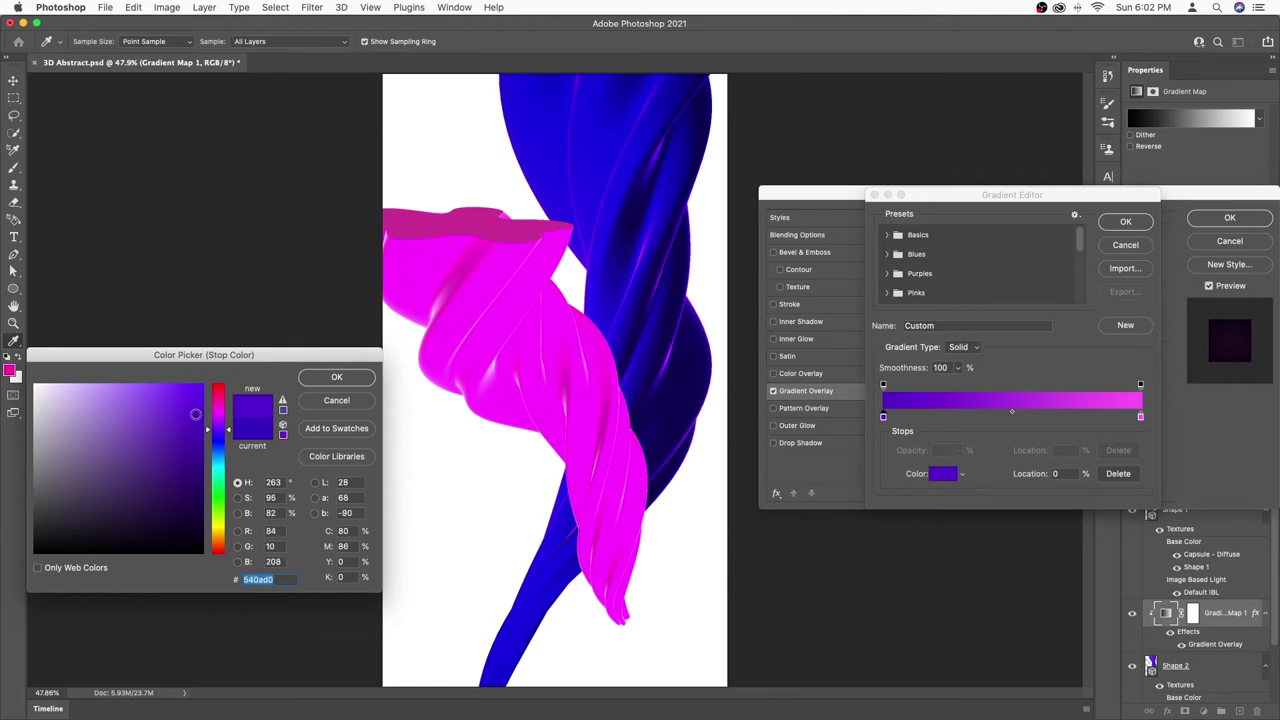
pyautogui.click(337, 377)
# Step: Recolour the right stop to hot pink ff48c1 and apply the gradient
pyautogui.click(1140, 417)
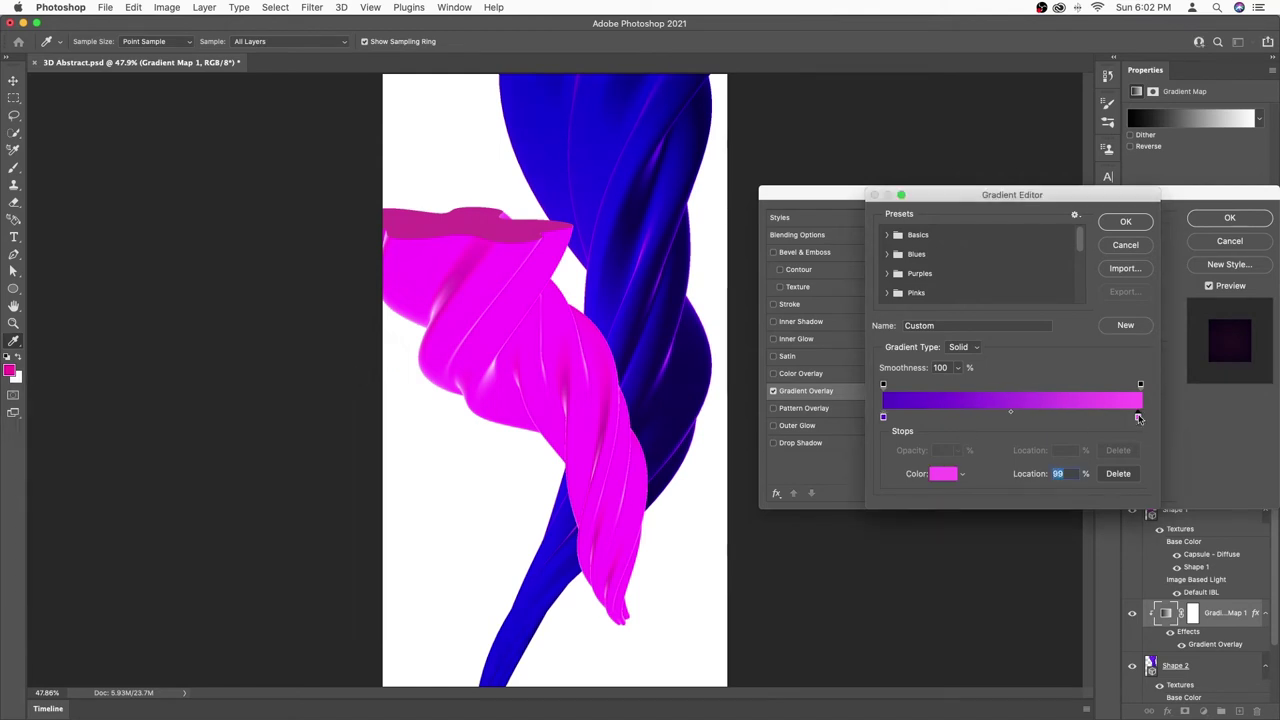
pyautogui.click(941, 474)
pyautogui.moveTo(130, 387); pyautogui.dragTo(155, 378)
pyautogui.click(217, 402)
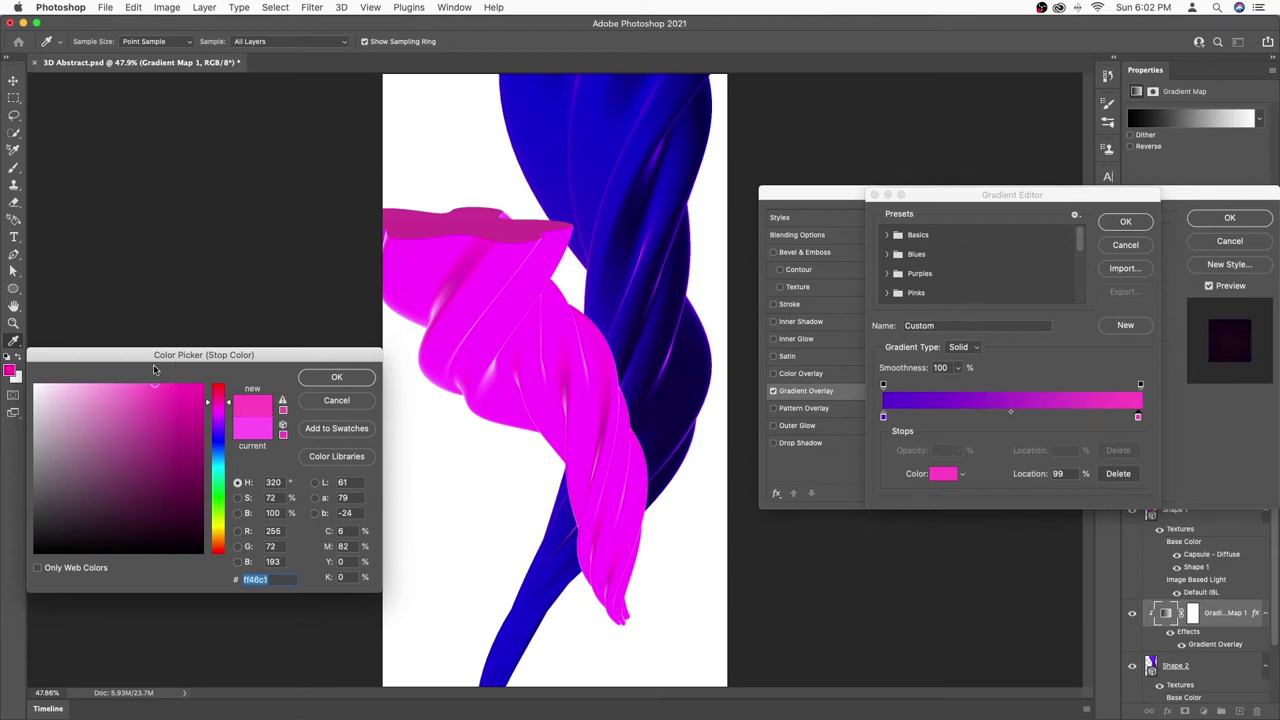
pyautogui.click(336, 376)
pyautogui.click(1125, 221)
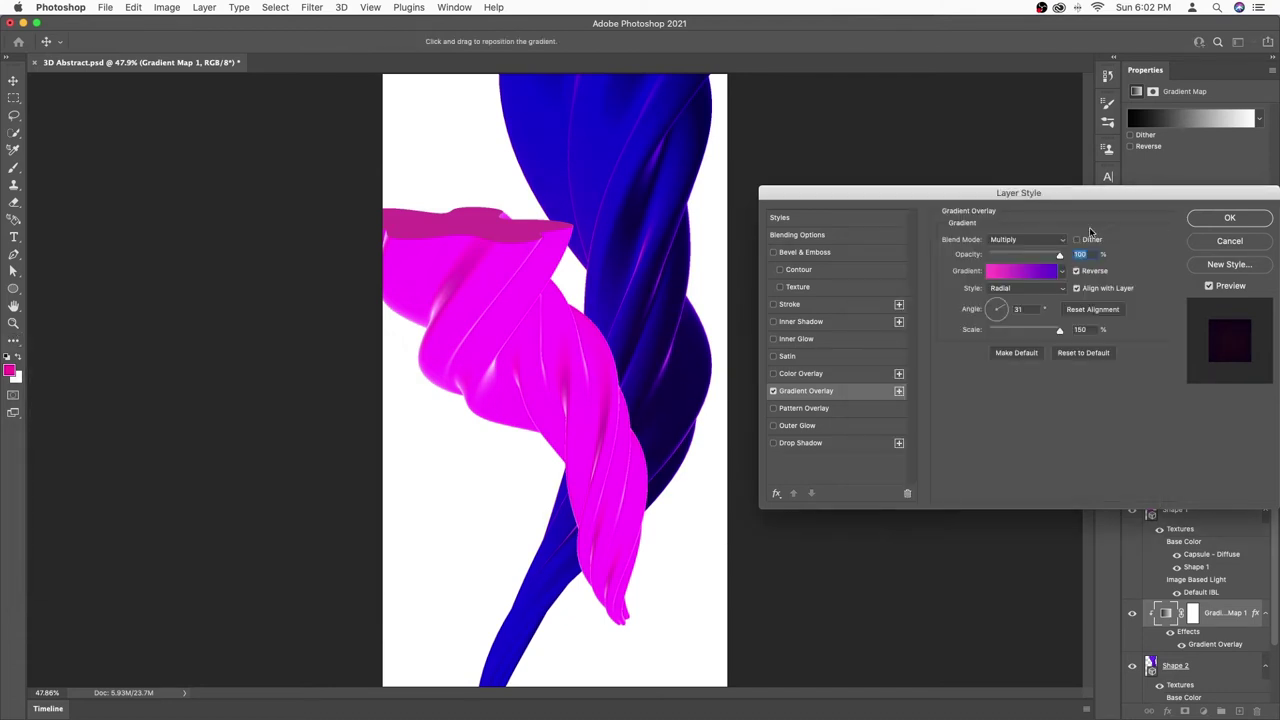
# Step: Rotate the gradient overlay angle to about −163°
pyautogui.press('Tab')
pyautogui.press('Down')
pyautogui.moveTo(993, 320); pyautogui.dragTo(995, 316)
# Step: After trying Normal and Lighten, set the gradient overlay to Color blending and reopen the Gradient Editor
pyautogui.click(1025, 240)
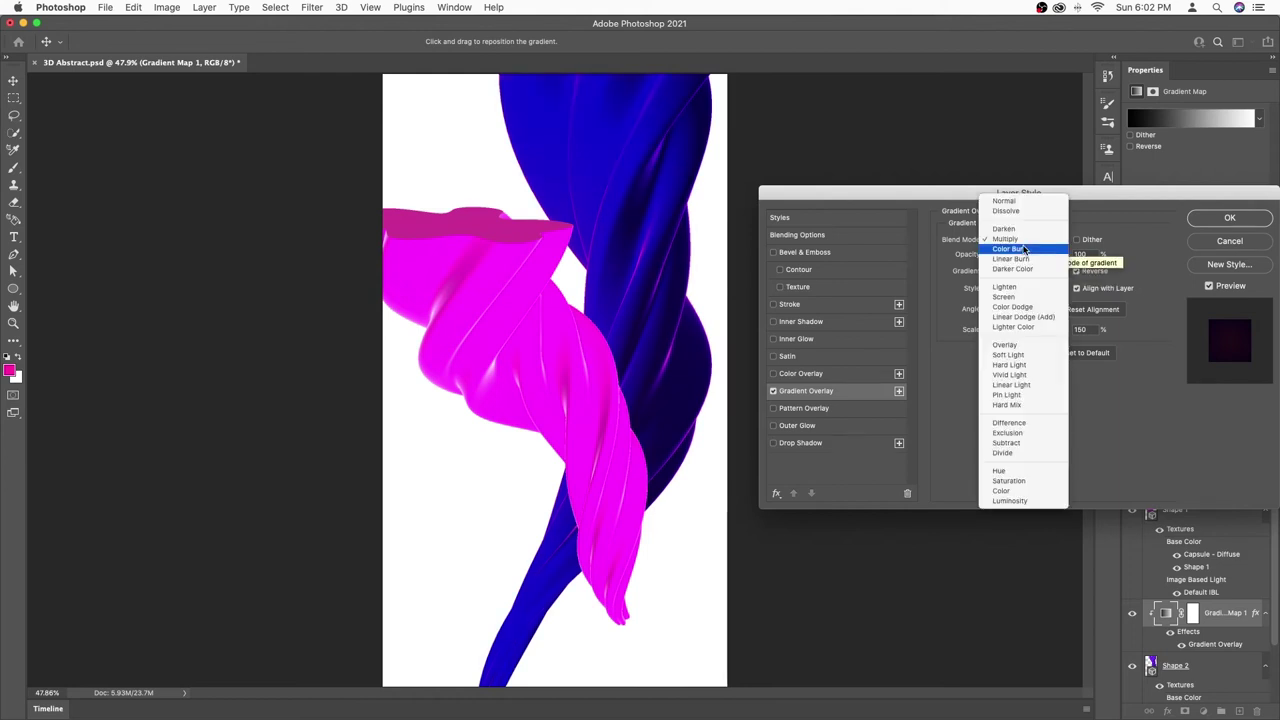
pyautogui.click(1008, 208)
pyautogui.click(1019, 240)
pyautogui.click(1015, 326)
pyautogui.click(1020, 240)
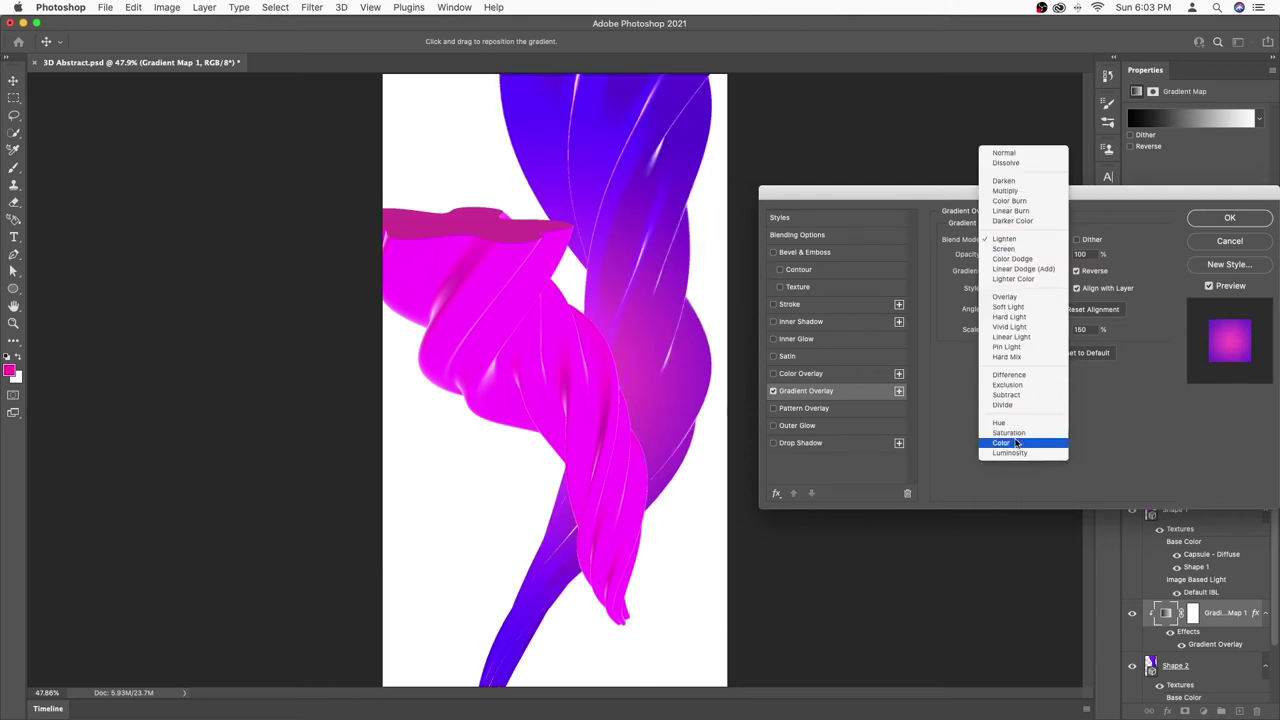
pyautogui.click(1018, 443)
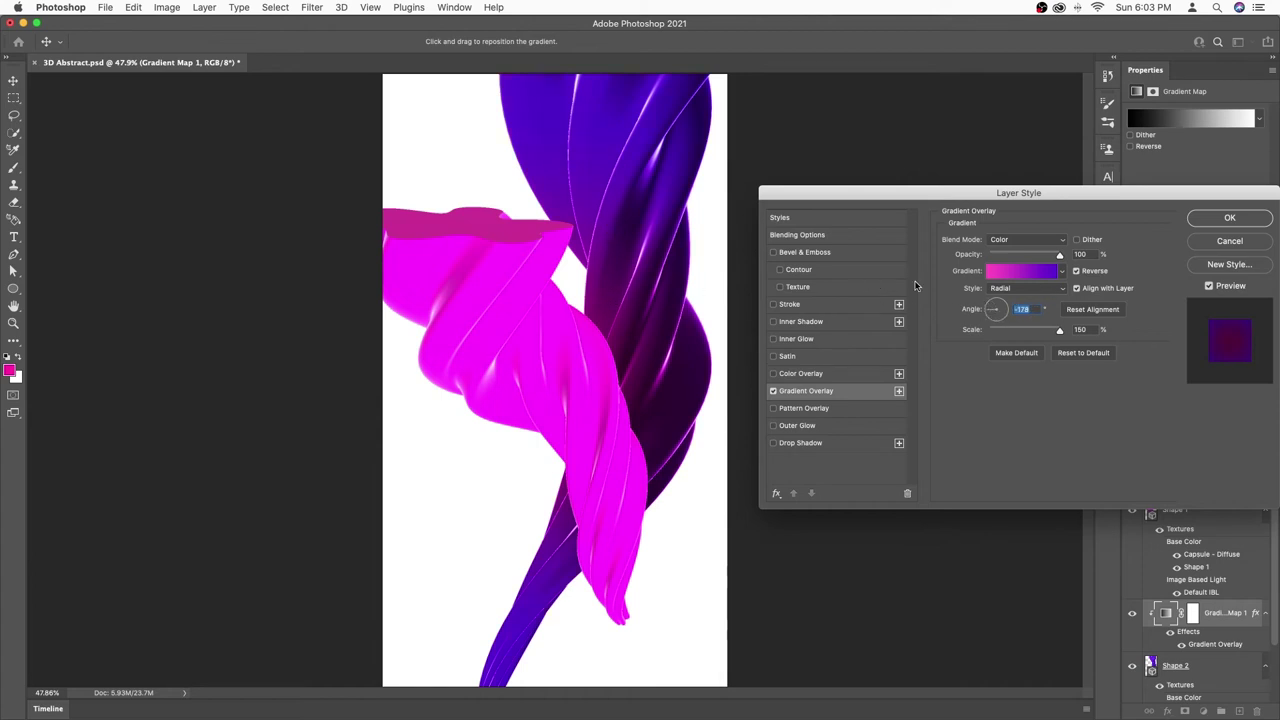
pyautogui.click(1018, 274)
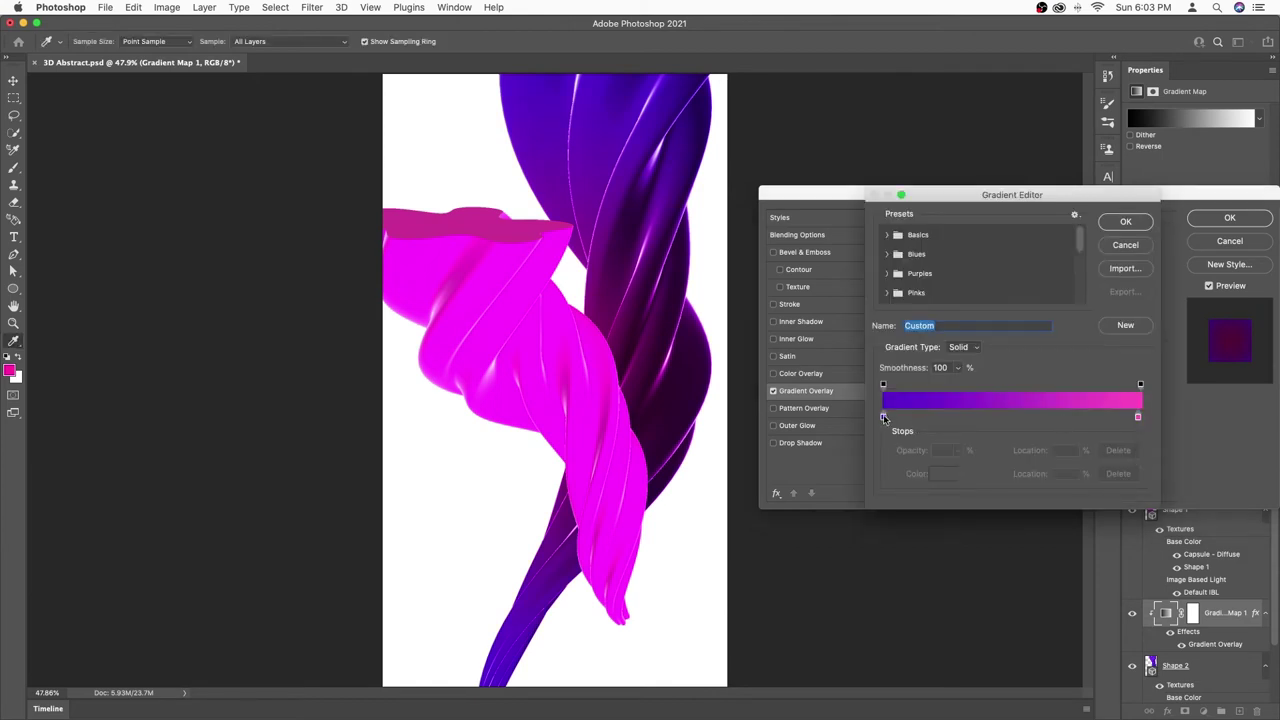
# Step: Move the purple colour and opacity stops to about 33% and enlarge the overlay scale to 150%
pyautogui.moveTo(883, 416); pyautogui.dragTo(967, 417)
pyautogui.moveTo(883, 386); pyautogui.dragTo(975, 391)
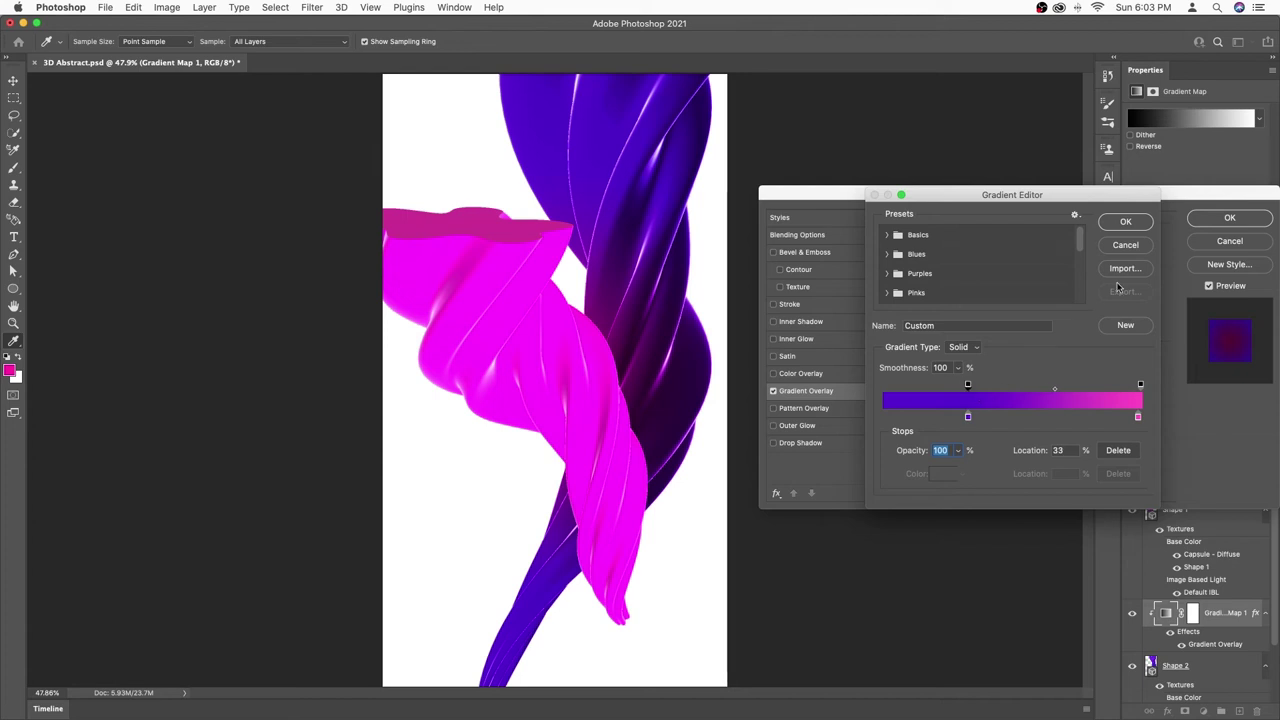
pyautogui.press('Return')
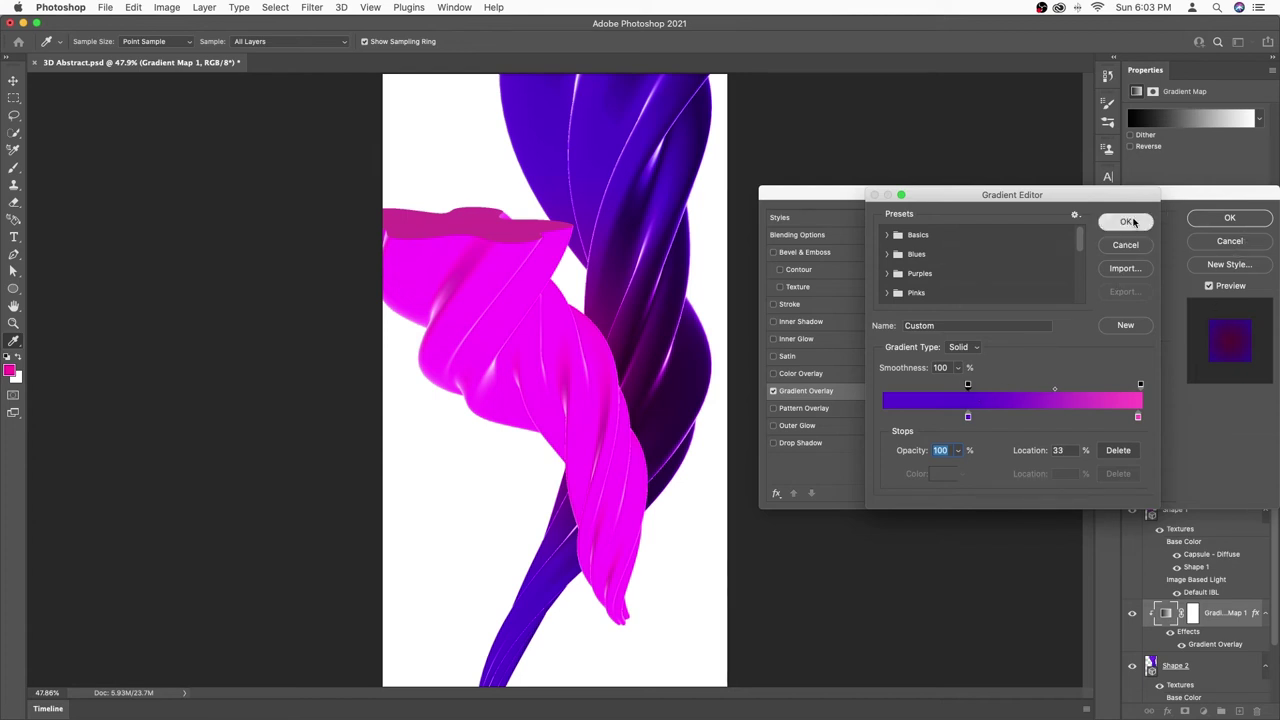
pyautogui.moveTo(1017, 333); pyautogui.dragTo(1063, 337)
# Step: Recolour the purple stop to #420bd0 and apply the gradient overlay
pyautogui.click(1024, 271)
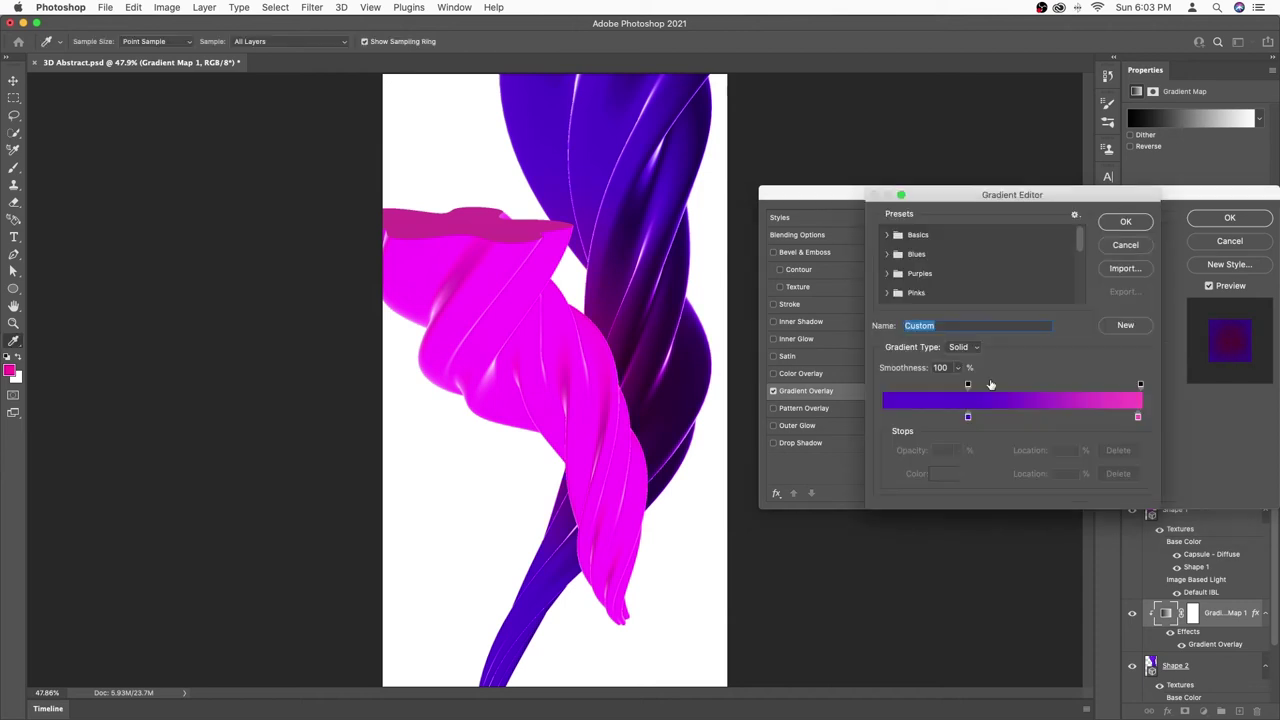
pyautogui.doubleClick(968, 416)
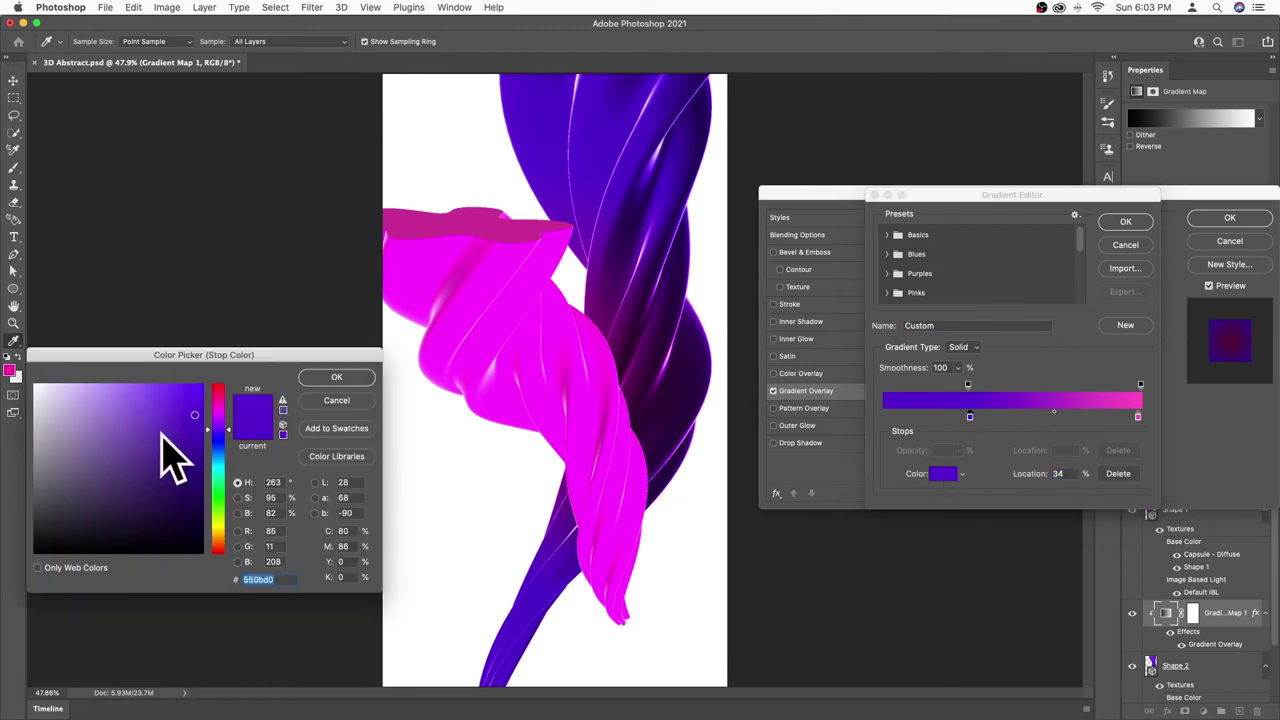
pyautogui.moveTo(230, 435); pyautogui.dragTo(228, 433)
pyautogui.click(333, 379)
pyautogui.click(1138, 226)
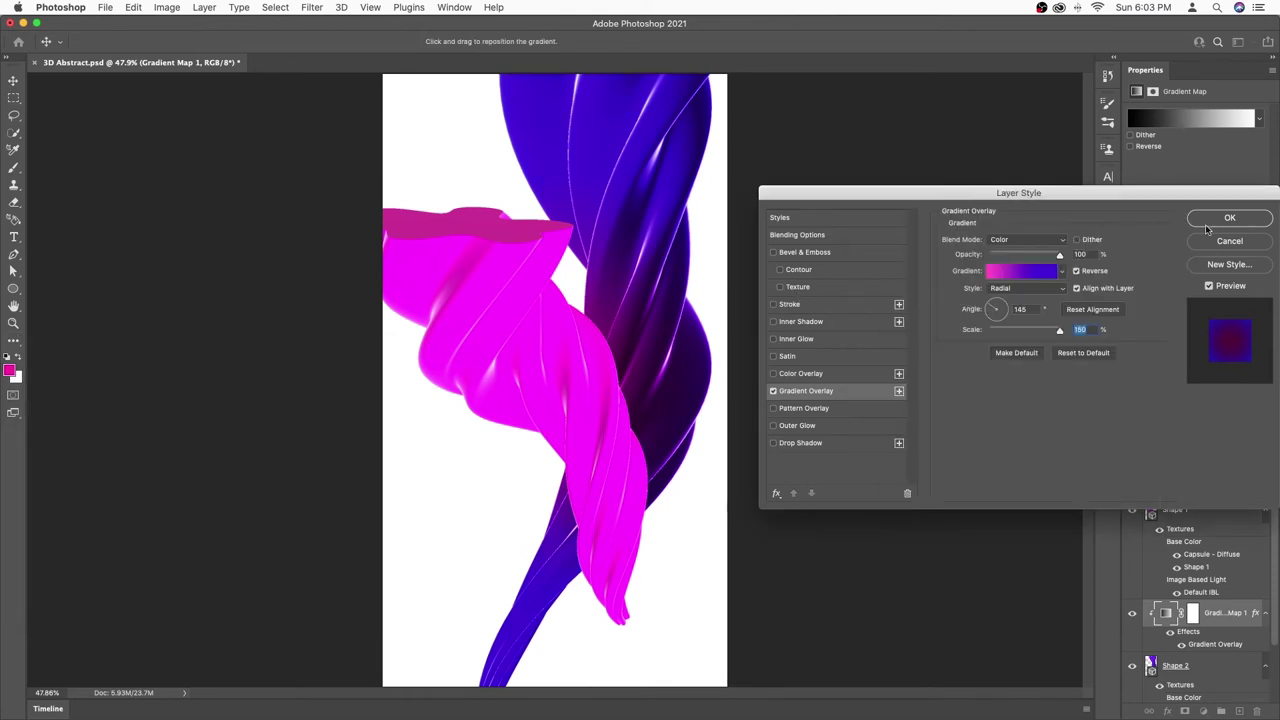
pyautogui.click(1226, 219)
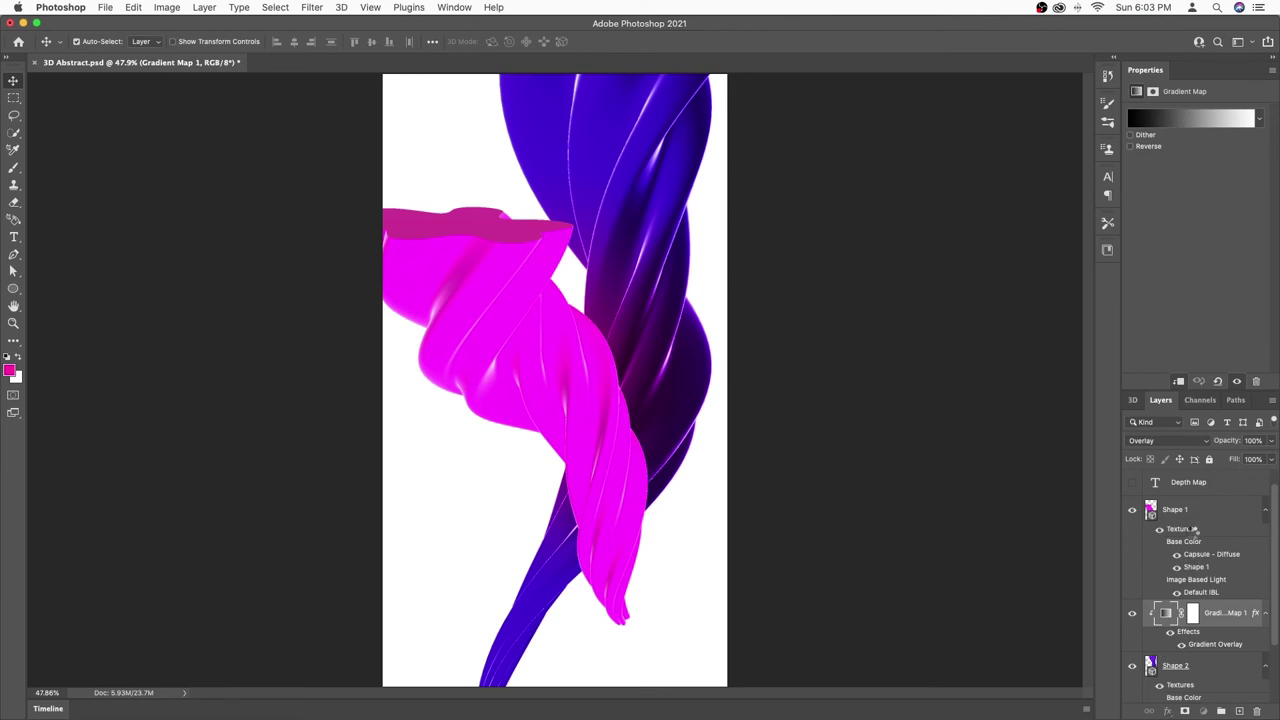
# Step: Add a Curves adjustment (input 152, output 125) clipped to Shape 1
pyautogui.click(1190, 509)
pyautogui.click(1203, 711)
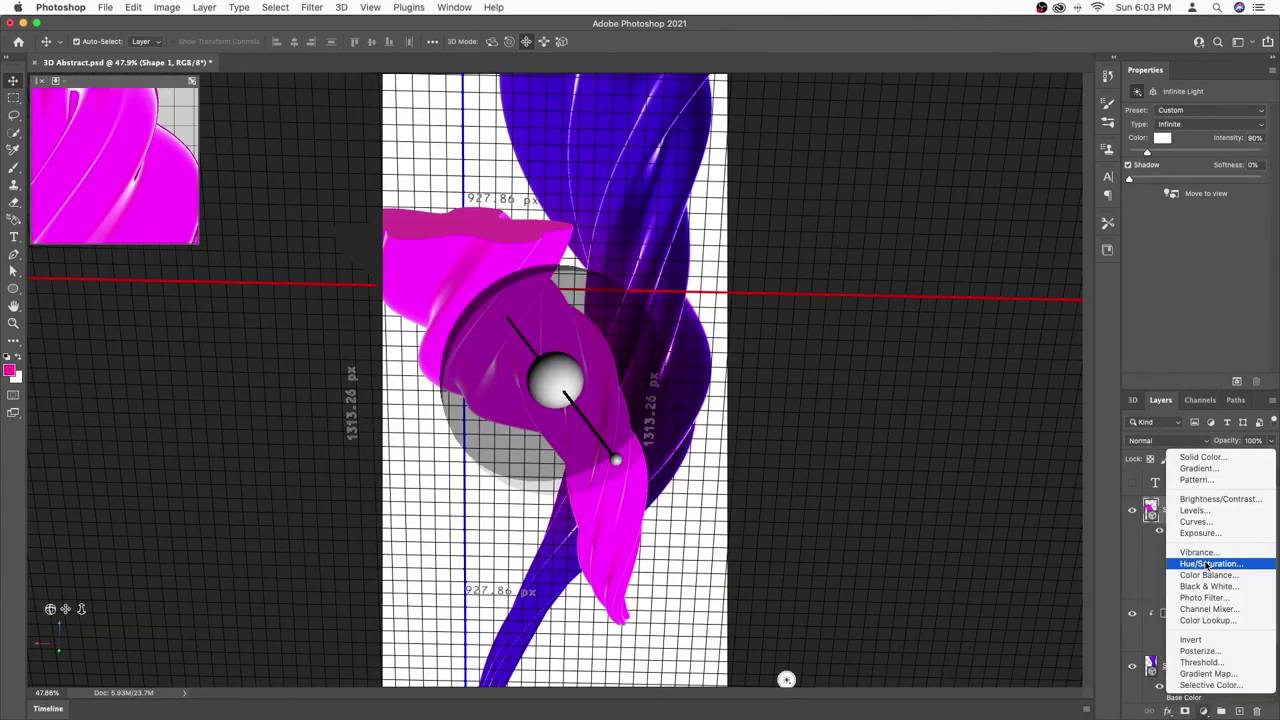
pyautogui.click(1212, 530)
pyautogui.moveTo(1221, 191); pyautogui.dragTo(1227, 205)
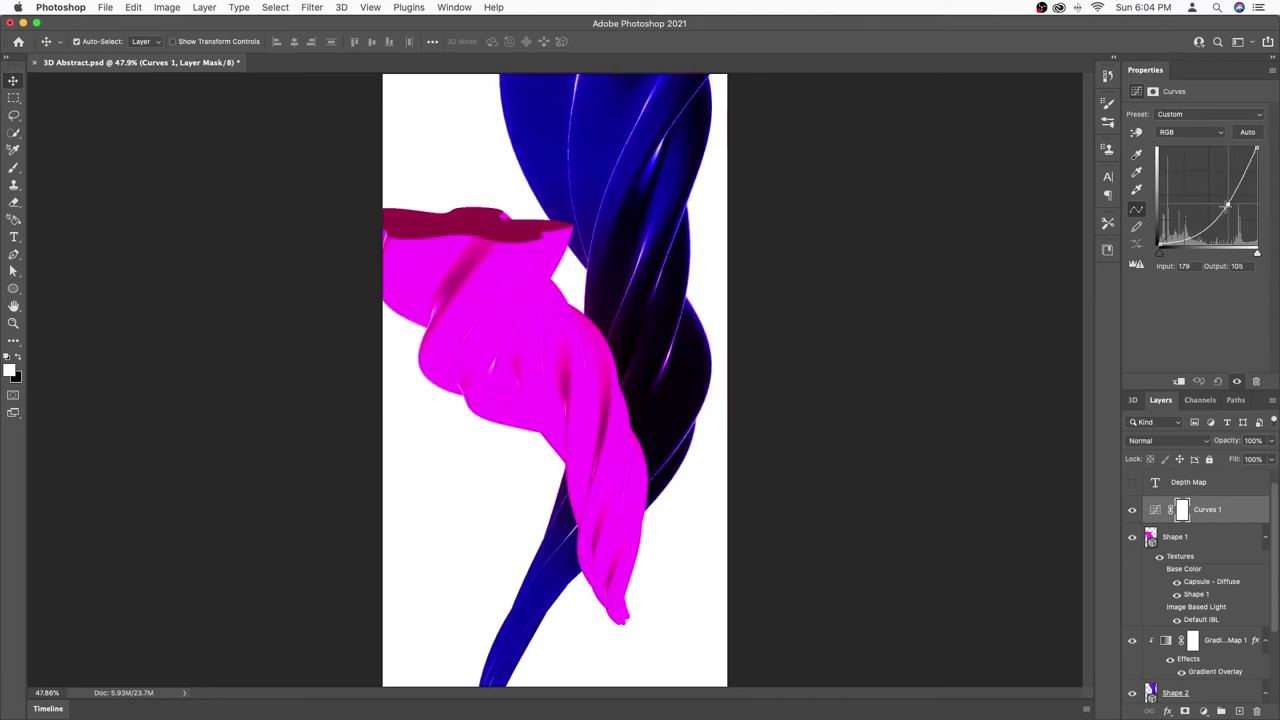
pyautogui.moveTo(1227, 205); pyautogui.dragTo(1217, 197)
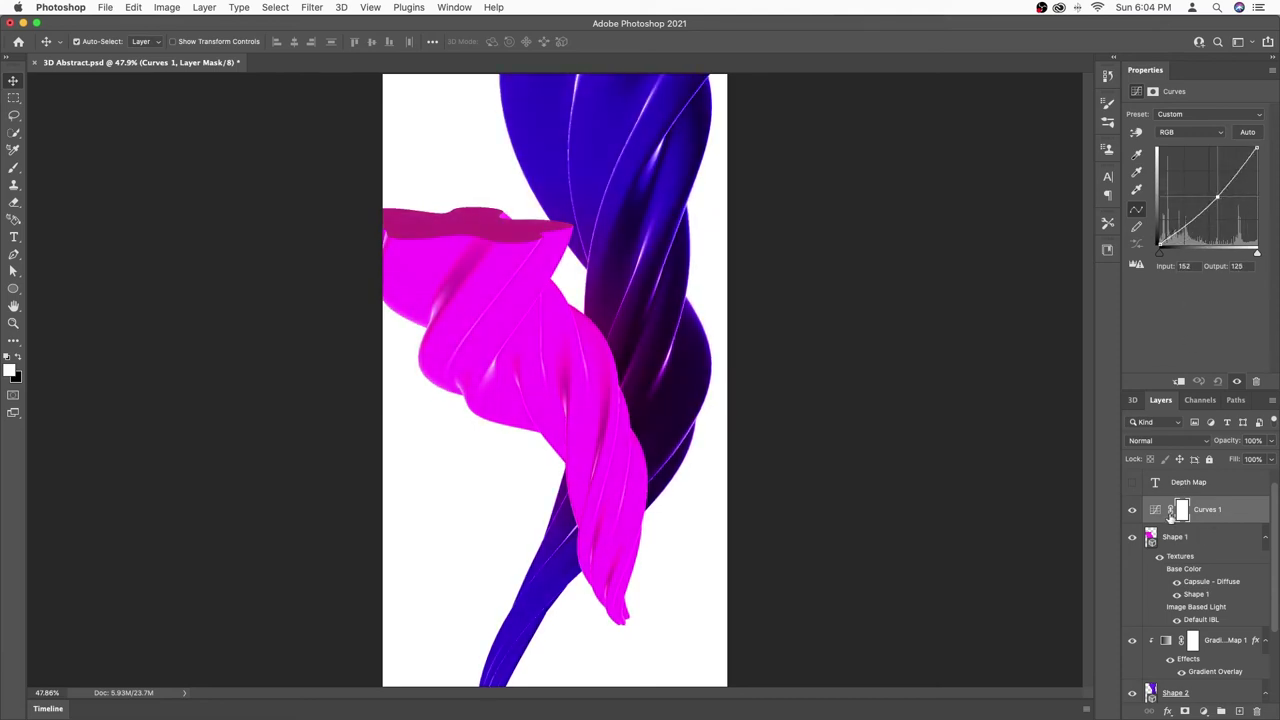
pyautogui.rightClick(1210, 511)
pyautogui.click(1105, 394)
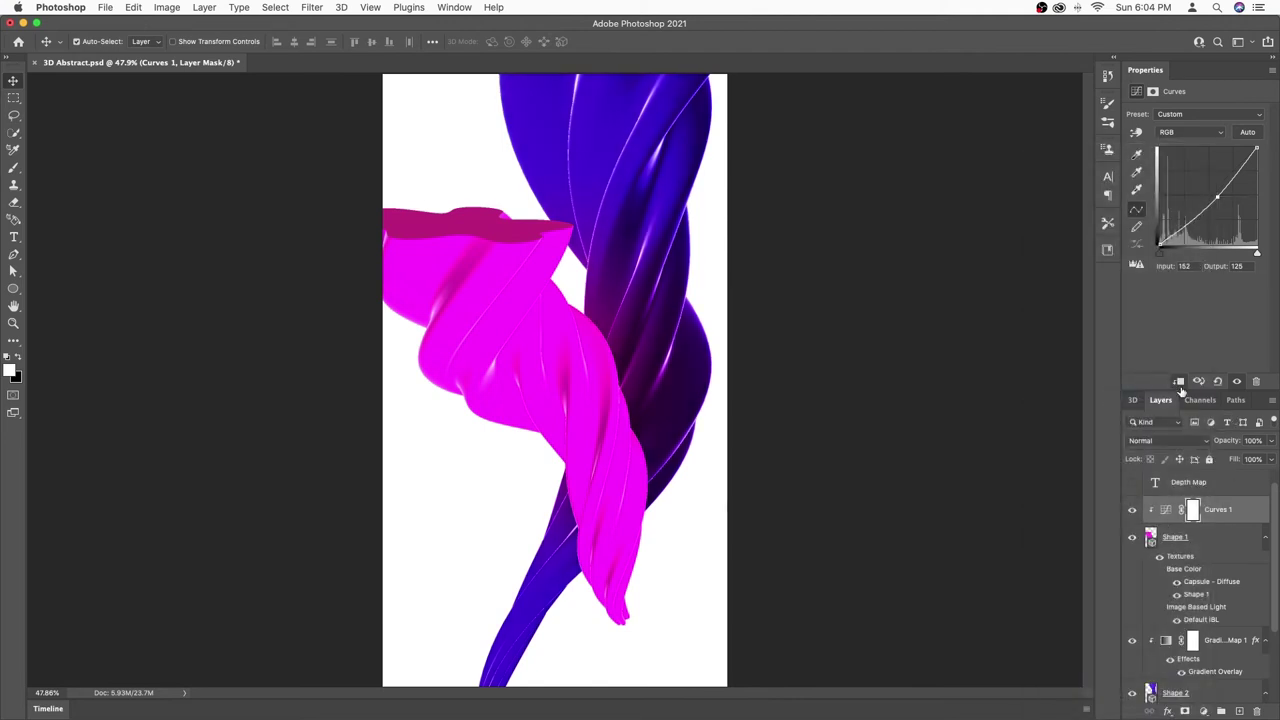
# Step: Make the magenta Shape 1 the active 3D layer
pyautogui.click(1133, 400)
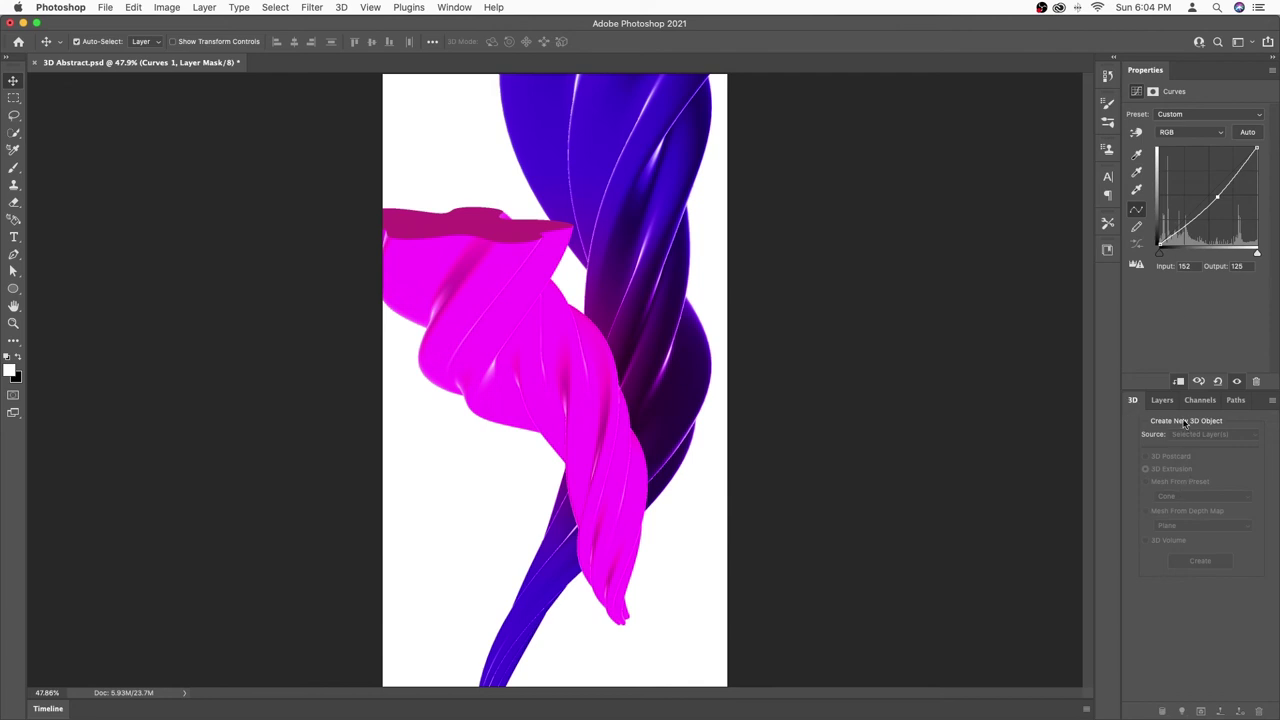
pyautogui.click(1161, 400)
pyautogui.click(1176, 540)
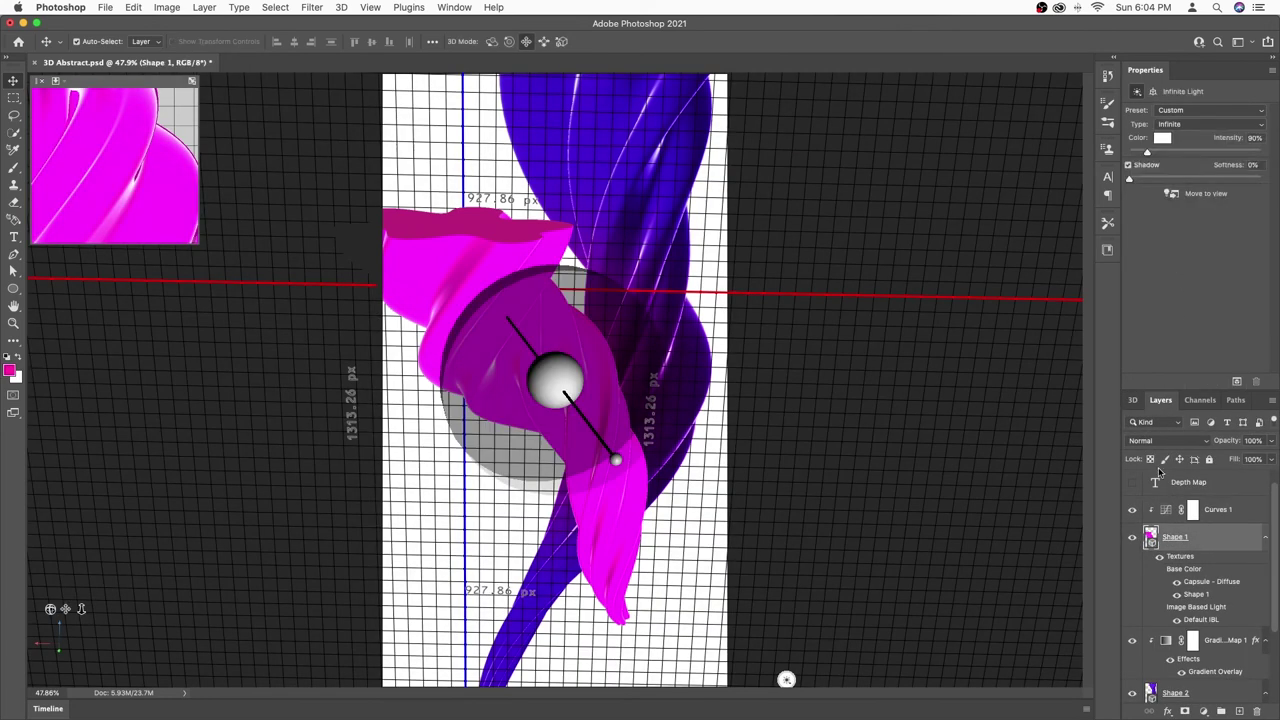
# Step: Set Shape 1's extrusion material to refraction 1.411, glow 0%, density 29% and roughness 14%
pyautogui.click(1133, 400)
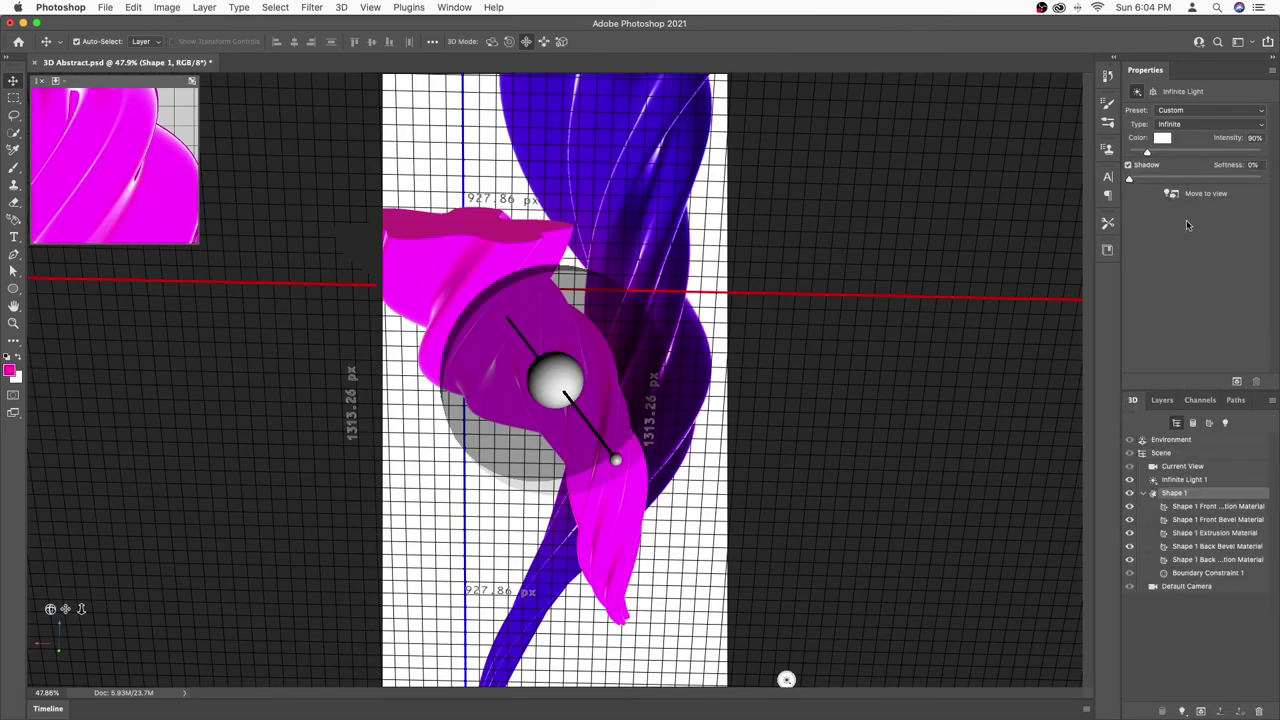
pyautogui.click(1195, 533)
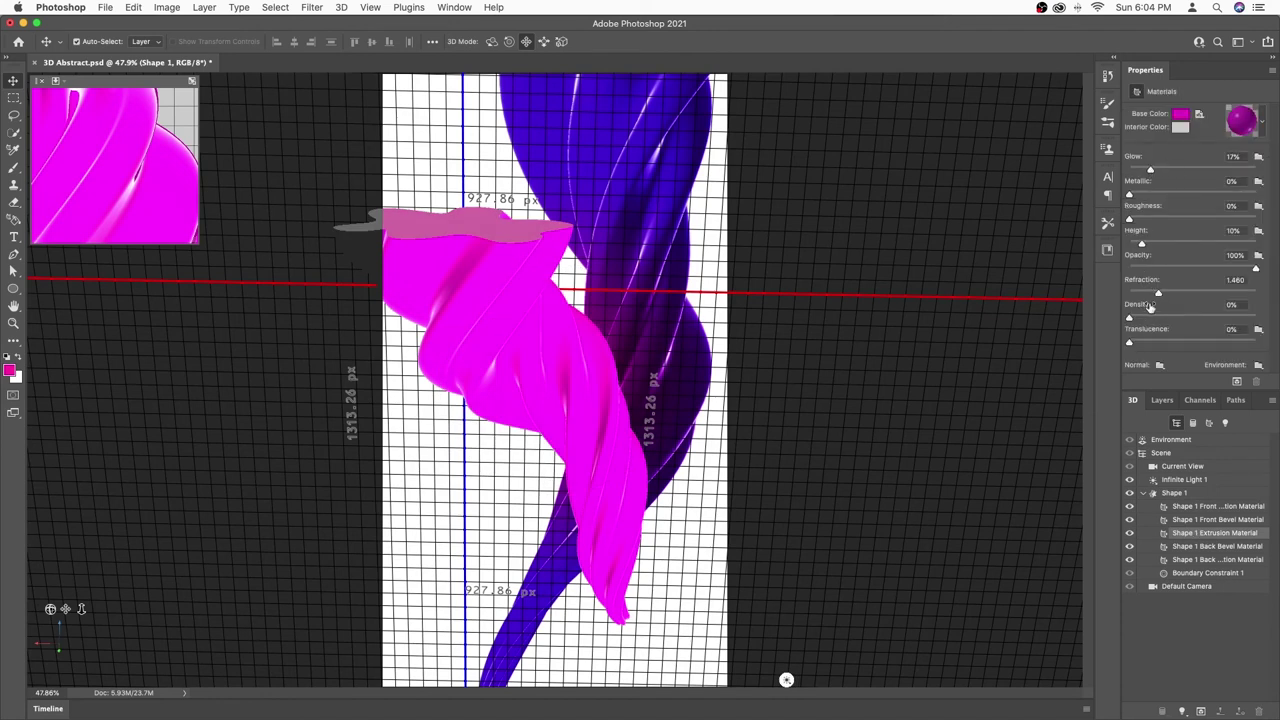
pyautogui.moveTo(1151, 292); pyautogui.dragTo(1154, 292)
pyautogui.moveTo(1149, 168); pyautogui.dragTo(1237, 168)
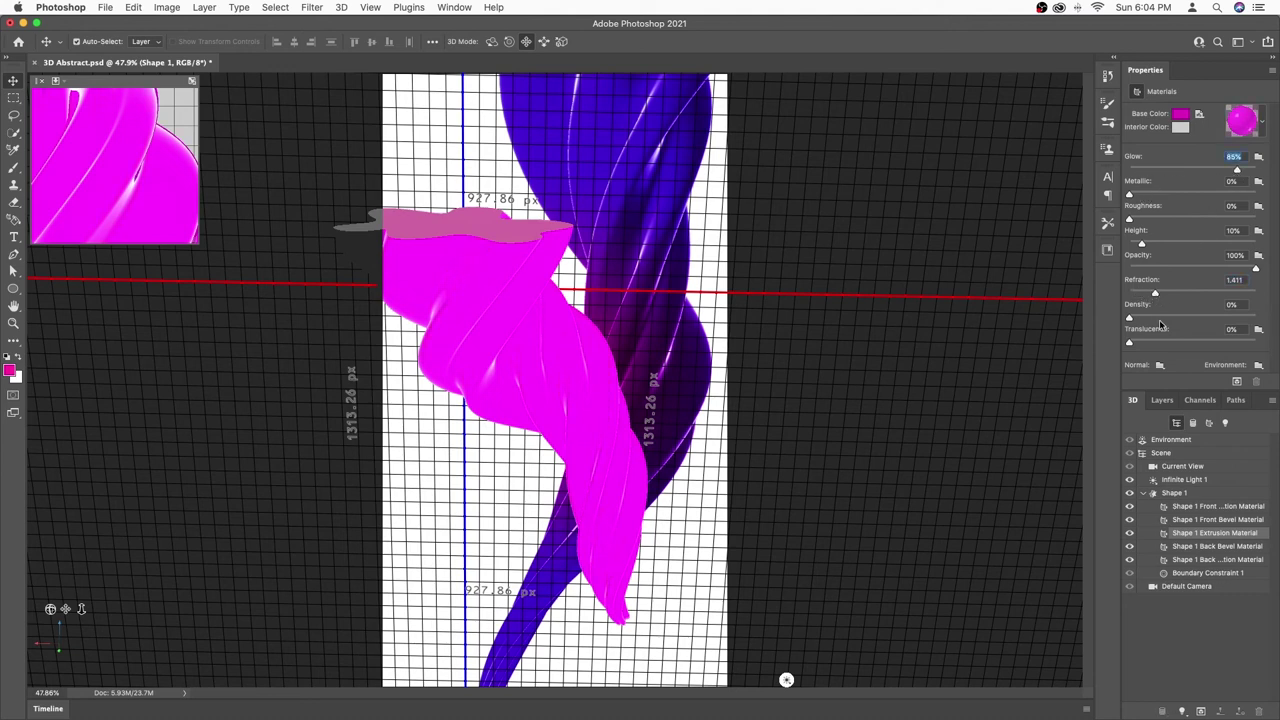
pyautogui.moveTo(1131, 318); pyautogui.dragTo(1168, 318)
pyautogui.moveTo(1237, 168); pyautogui.dragTo(1128, 170)
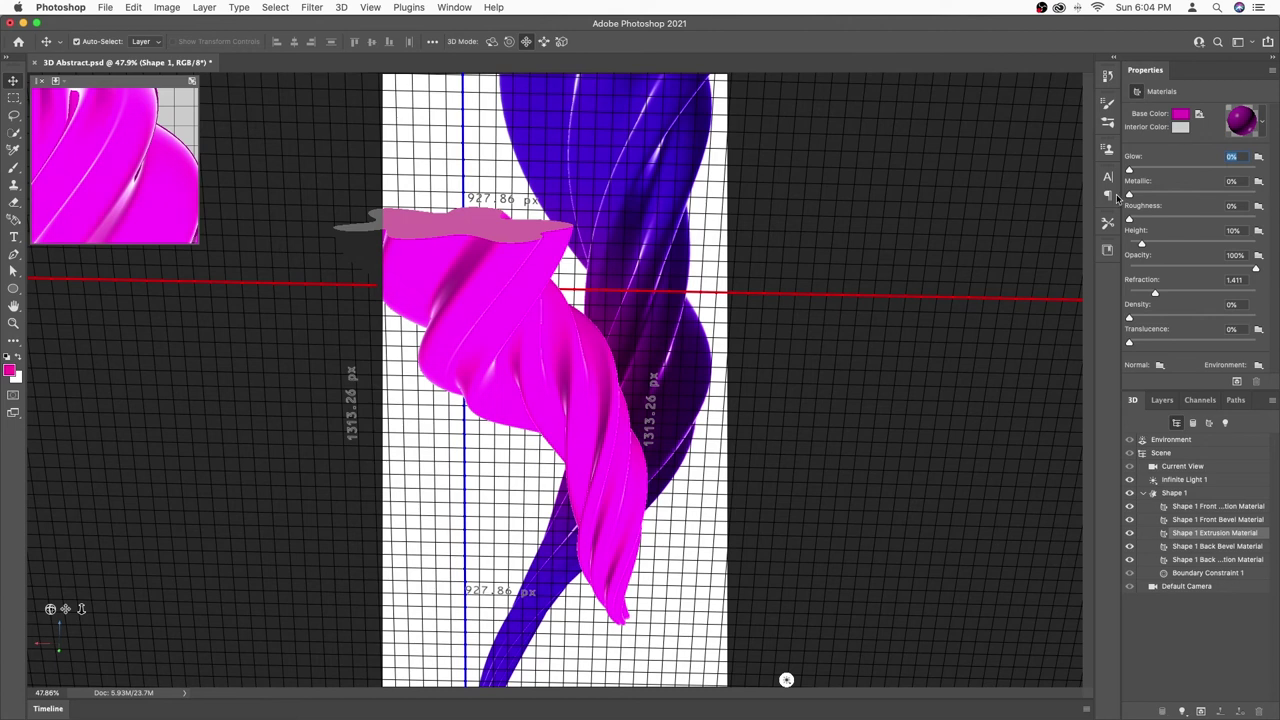
pyautogui.moveTo(1130, 220); pyautogui.dragTo(1174, 224)
pyautogui.press('Tab')
# Step: Review the material presets and environment and normal texture options, then select Infinite Light 1
pyautogui.click(1263, 125)
pyautogui.click(1260, 125)
pyautogui.click(1259, 366)
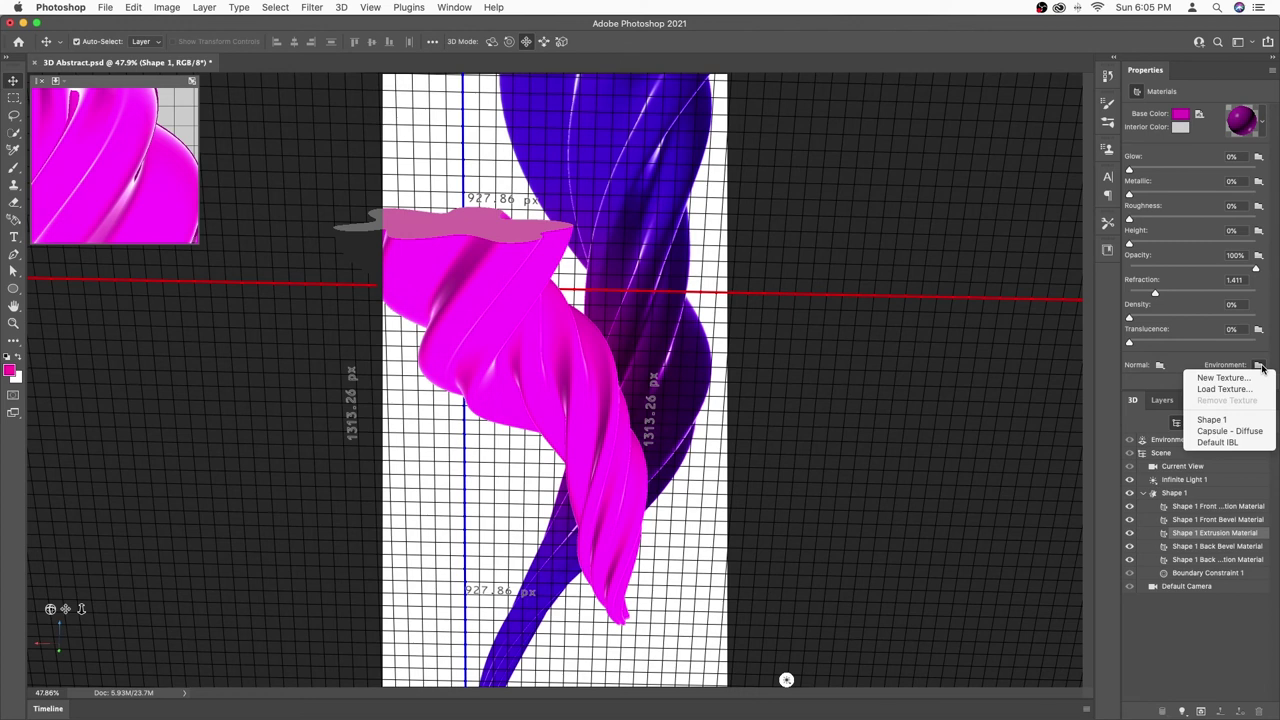
pyautogui.click(1160, 366)
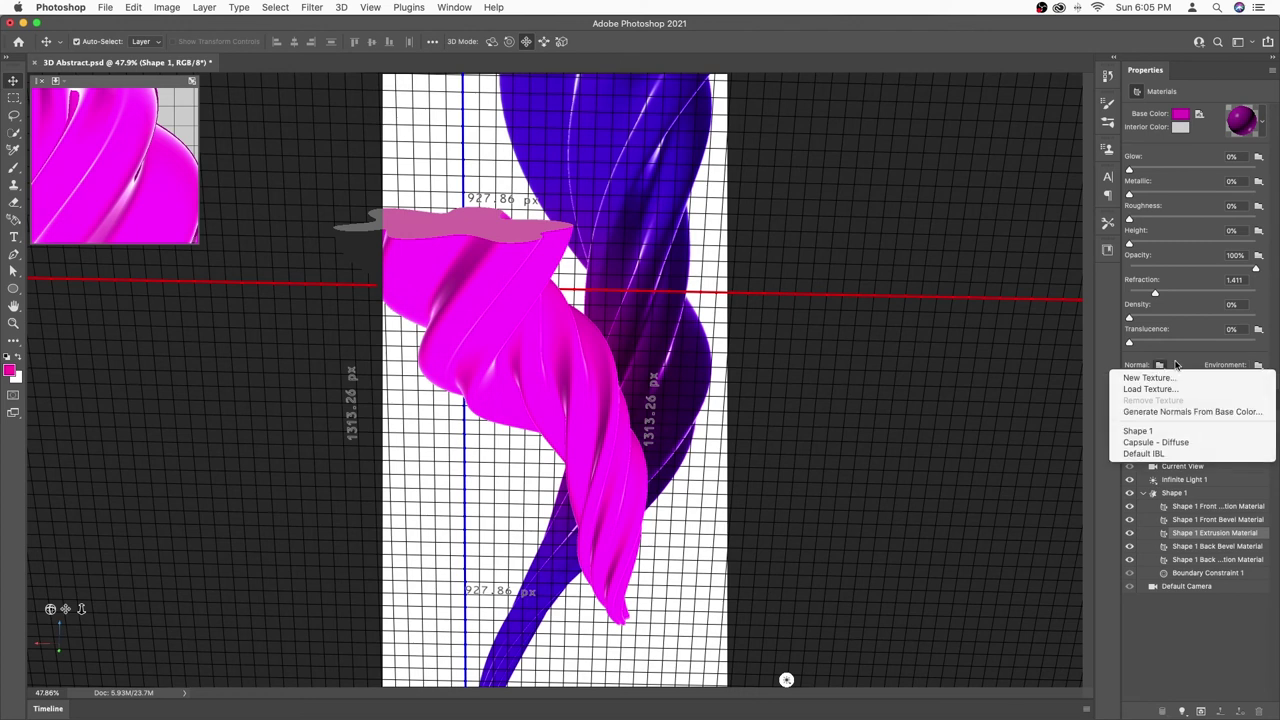
pyautogui.click(1176, 364)
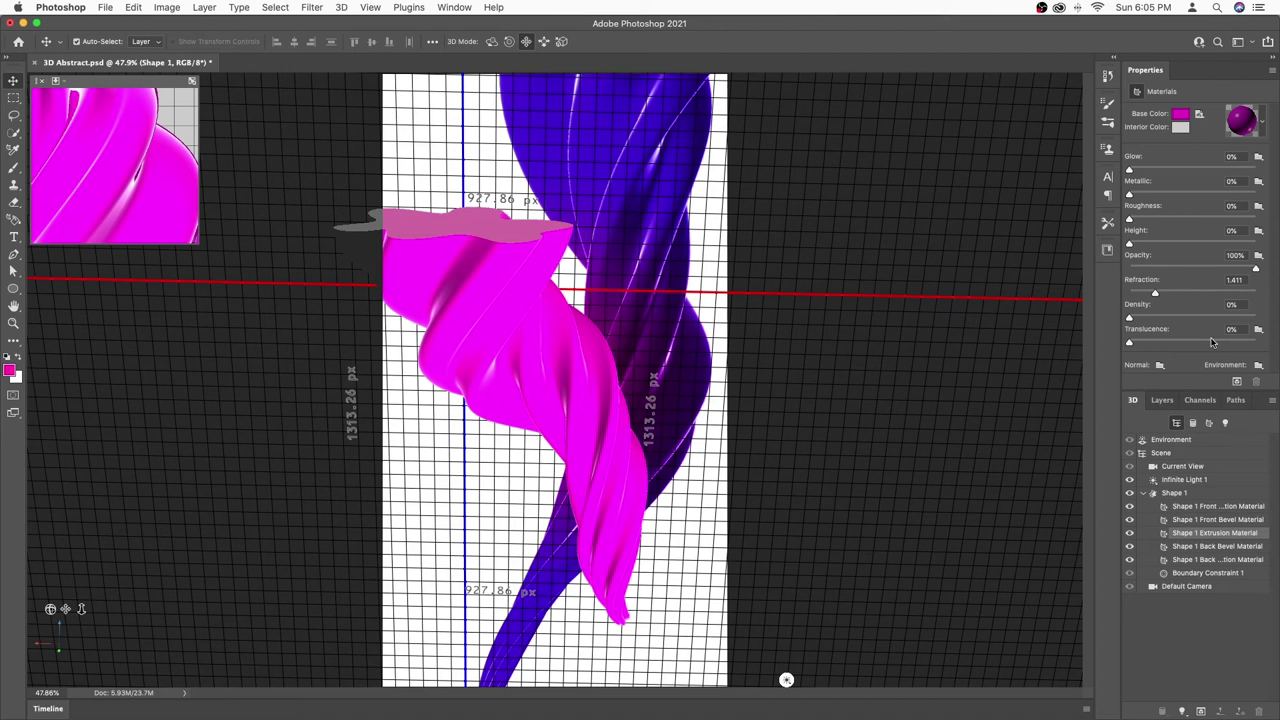
pyautogui.click(1182, 479)
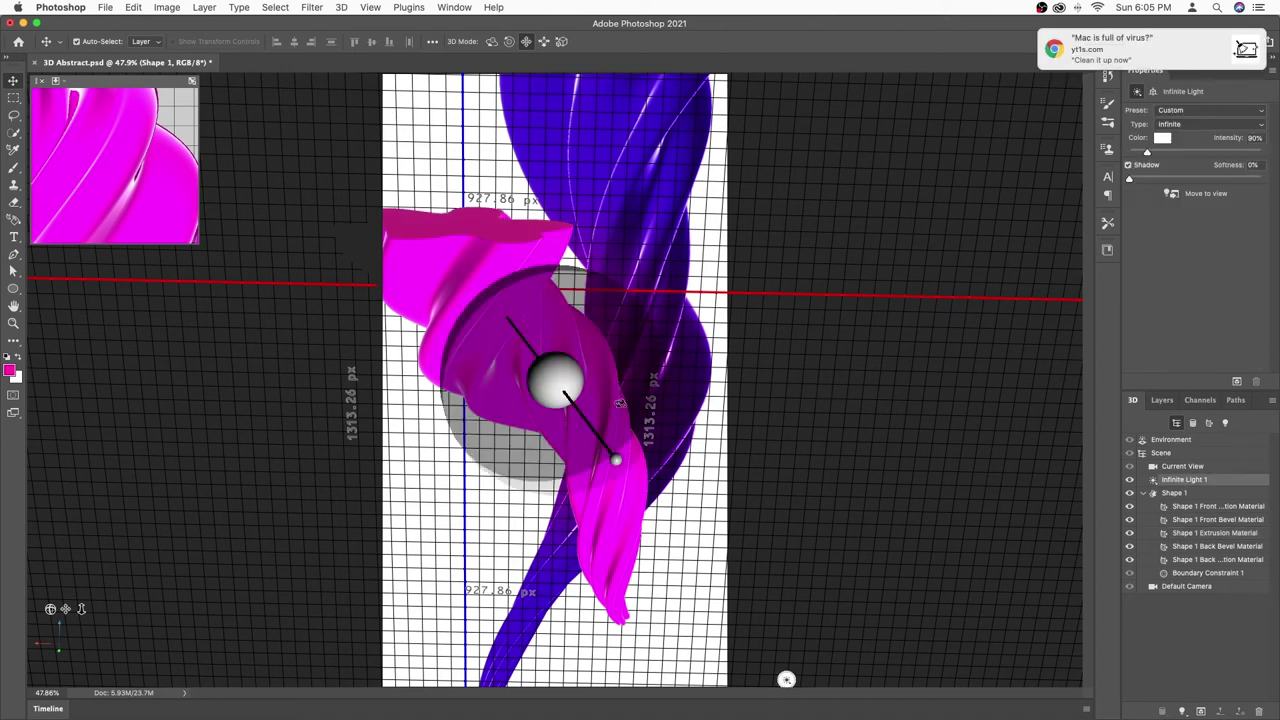
# Step: Swing the infinite light to new angles on the magenta Shape 1 ribbon, then on Shape 2
pyautogui.moveTo(615, 459)
pyautogui.mouseDown()
pyautogui.moveTo(585, 558)
pyautogui.moveTo(620, 587)
pyautogui.moveTo(600, 460)
pyautogui.moveTo(672, 455)
pyautogui.moveTo(680, 418)
pyautogui.moveTo(727, 447)
pyautogui.moveTo(707, 385)
pyautogui.moveTo(752, 417)
pyautogui.moveTo(738, 406)
pyautogui.mouseUp()
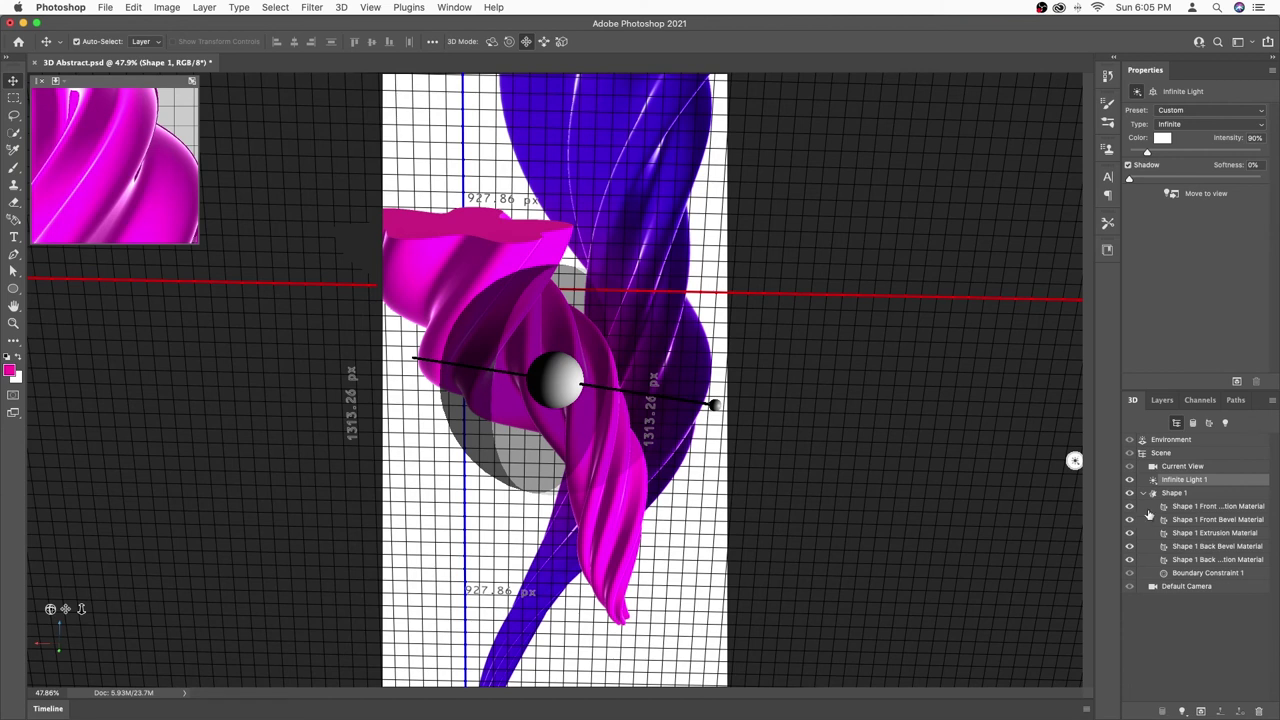
pyautogui.click(1162, 400)
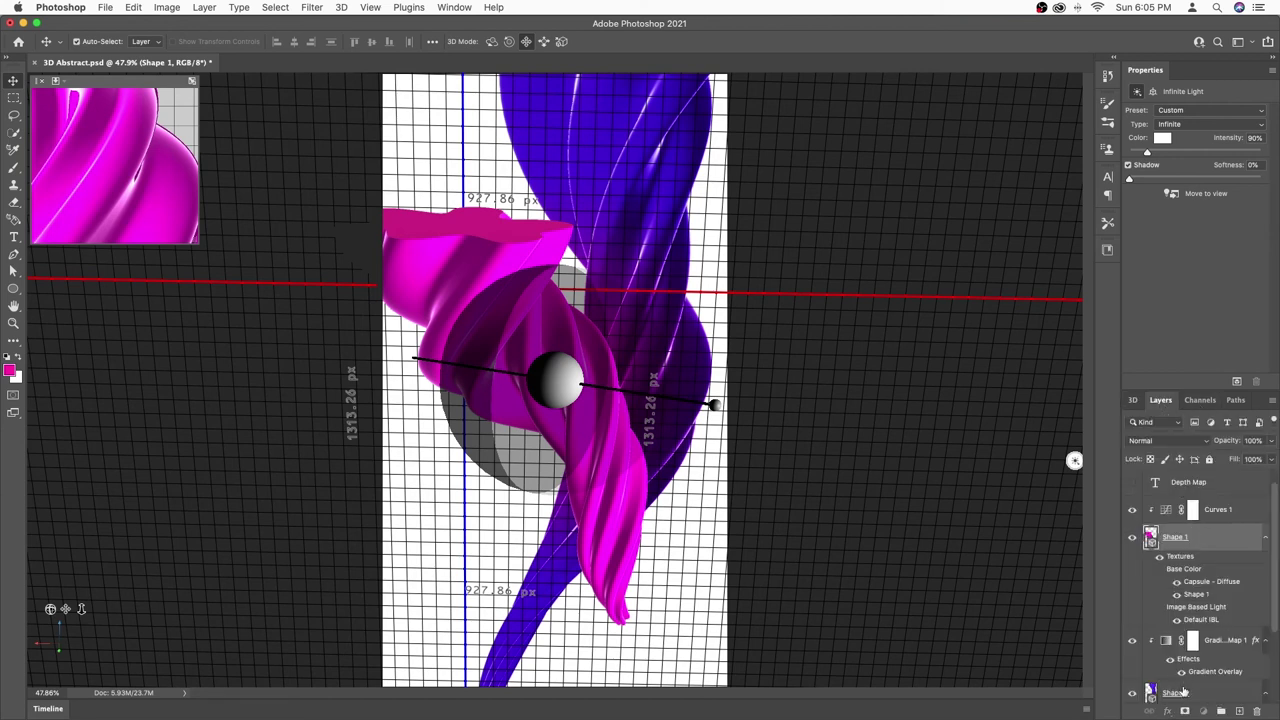
pyautogui.hotkey('alt', '[')
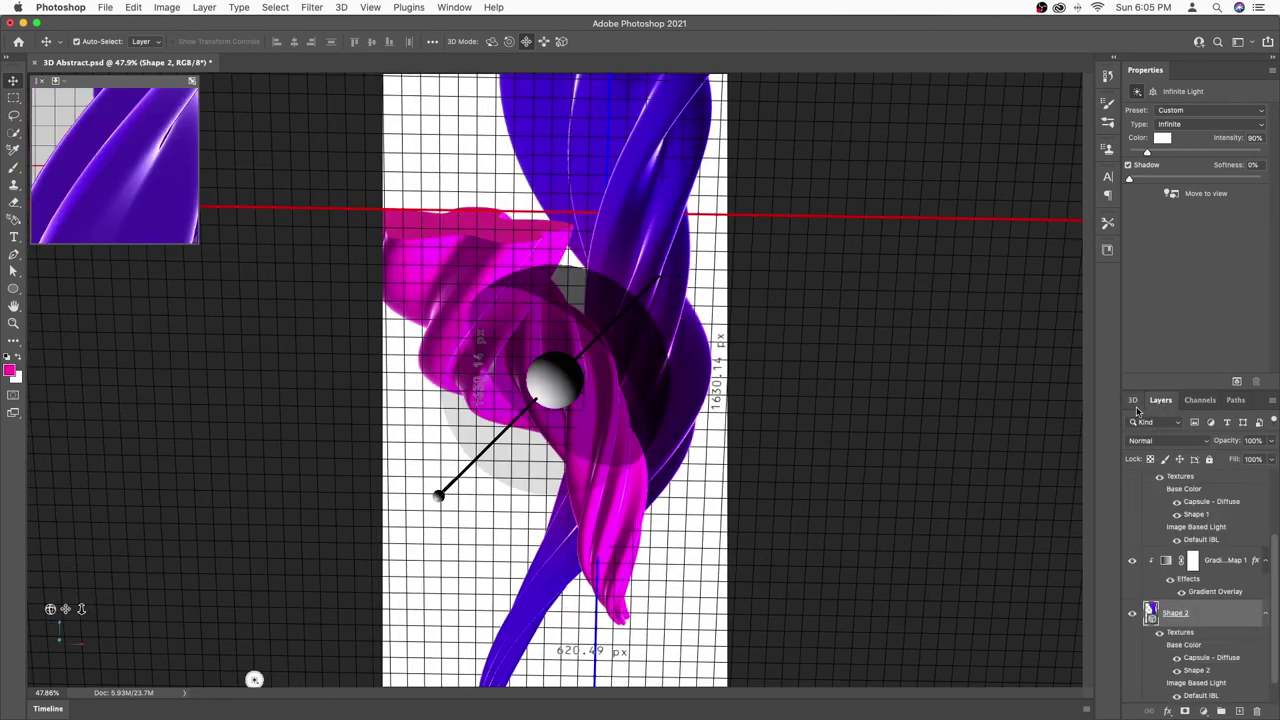
pyautogui.moveTo(438, 494)
pyautogui.mouseDown()
pyautogui.moveTo(424, 428)
pyautogui.moveTo(721, 472)
pyautogui.moveTo(729, 406)
pyautogui.moveTo(685, 375)
pyautogui.moveTo(789, 449)
pyautogui.mouseUp()
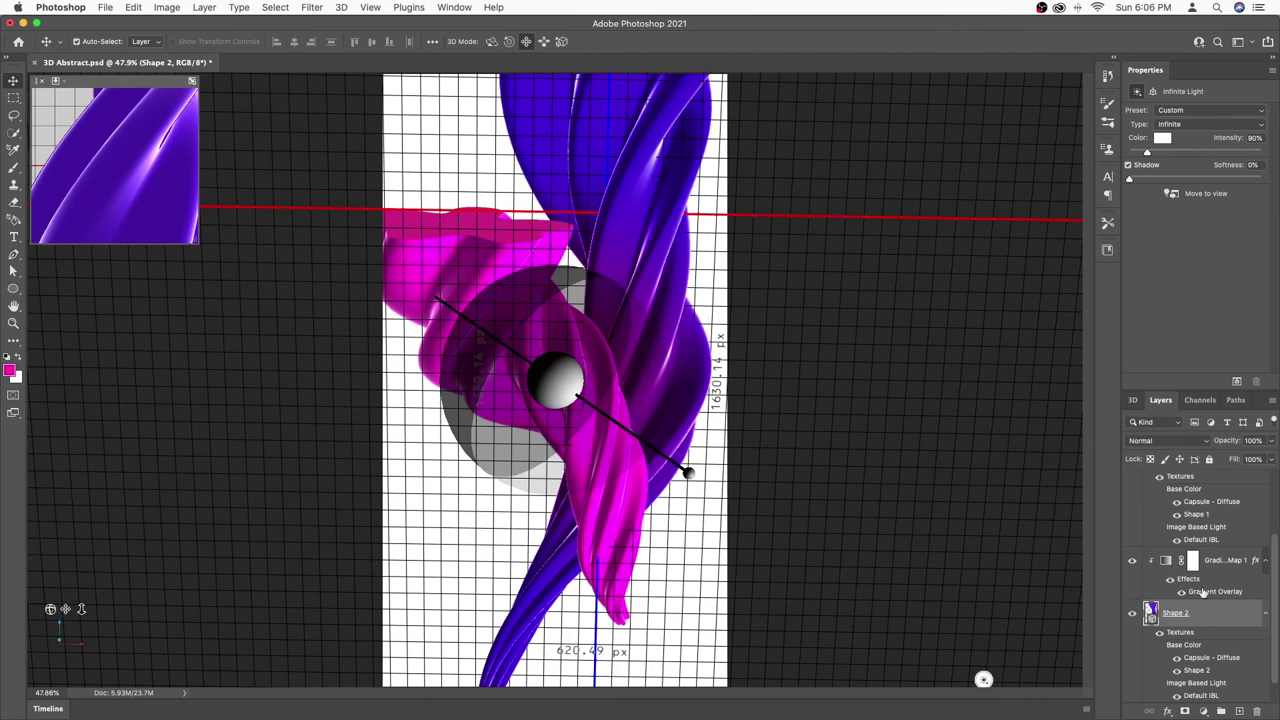
pyautogui.doubleClick(1203, 592)
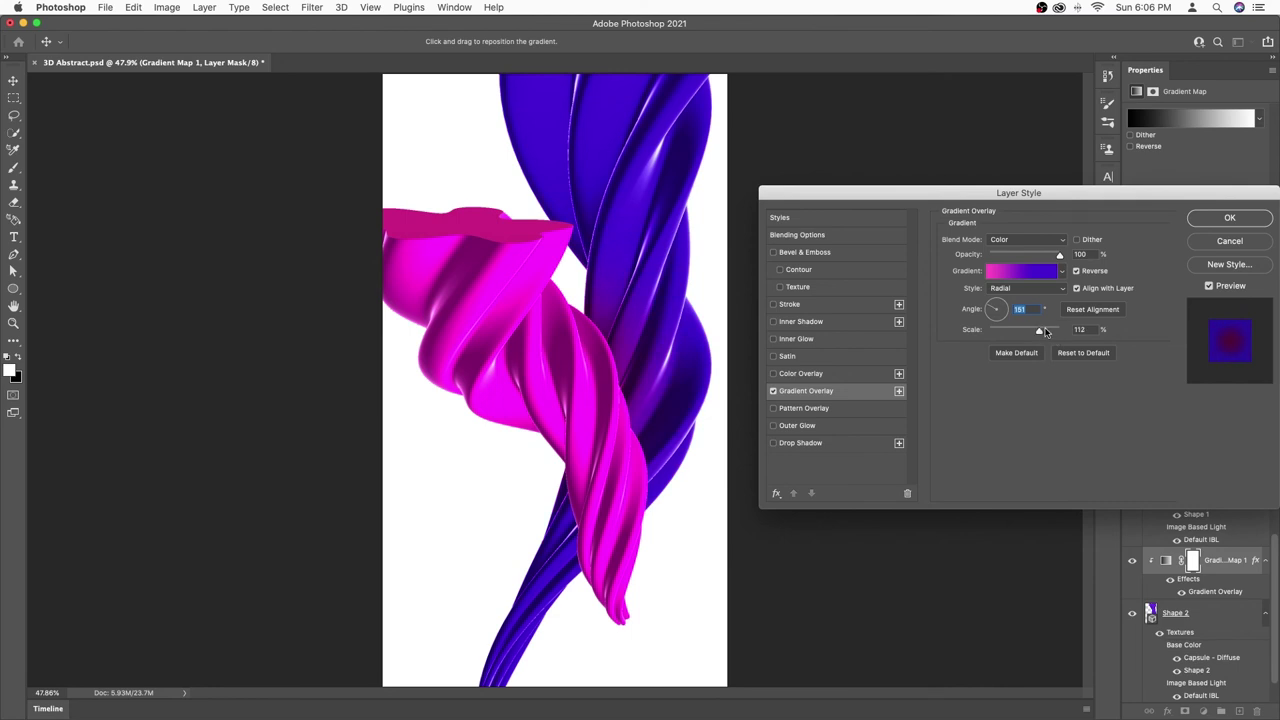
pyautogui.click(1252, 222)
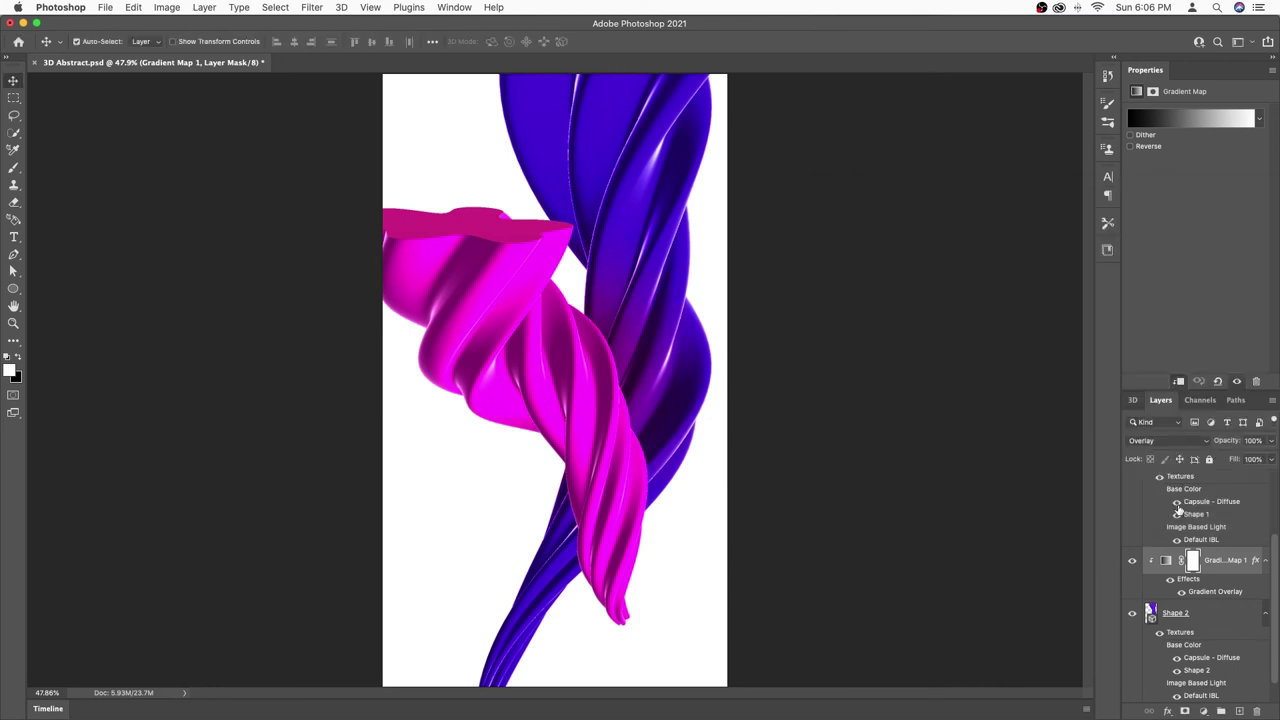
pyautogui.click(1197, 612)
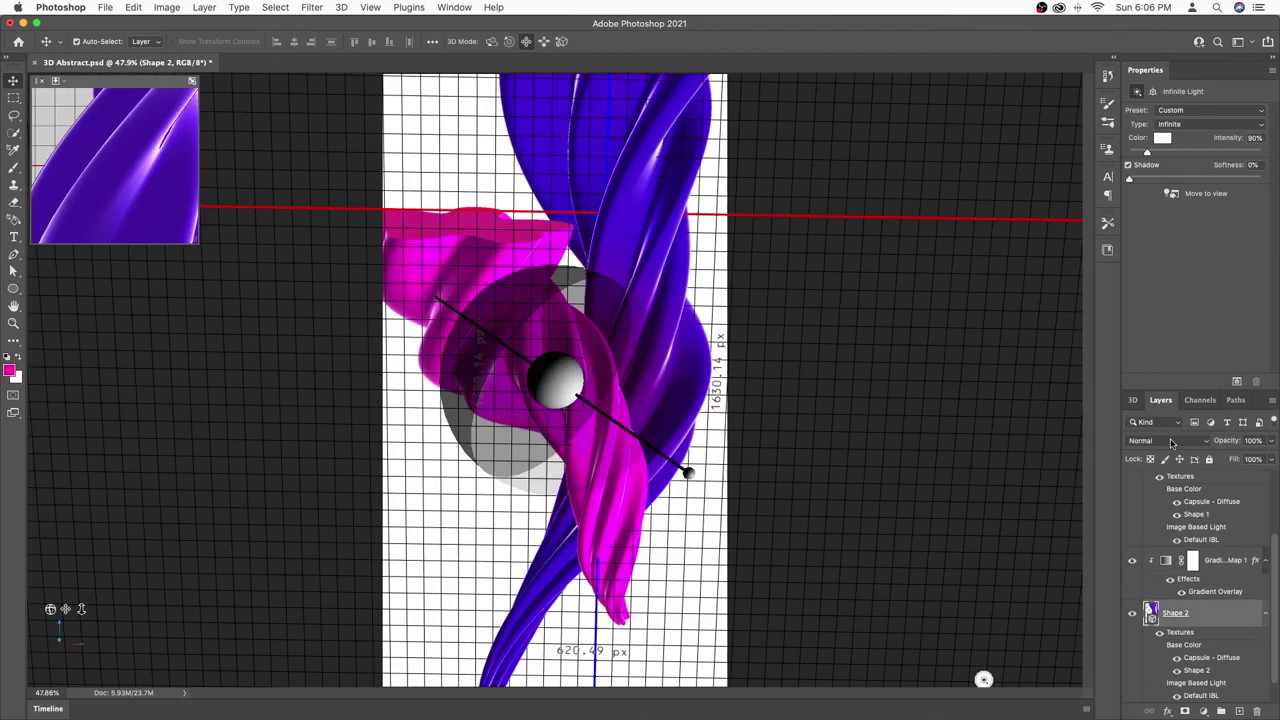
# Step: Inspect Shape 2's twist and bend deform and set its extrusion material glow to 0%
pyautogui.click(1133, 400)
pyautogui.click(1175, 493)
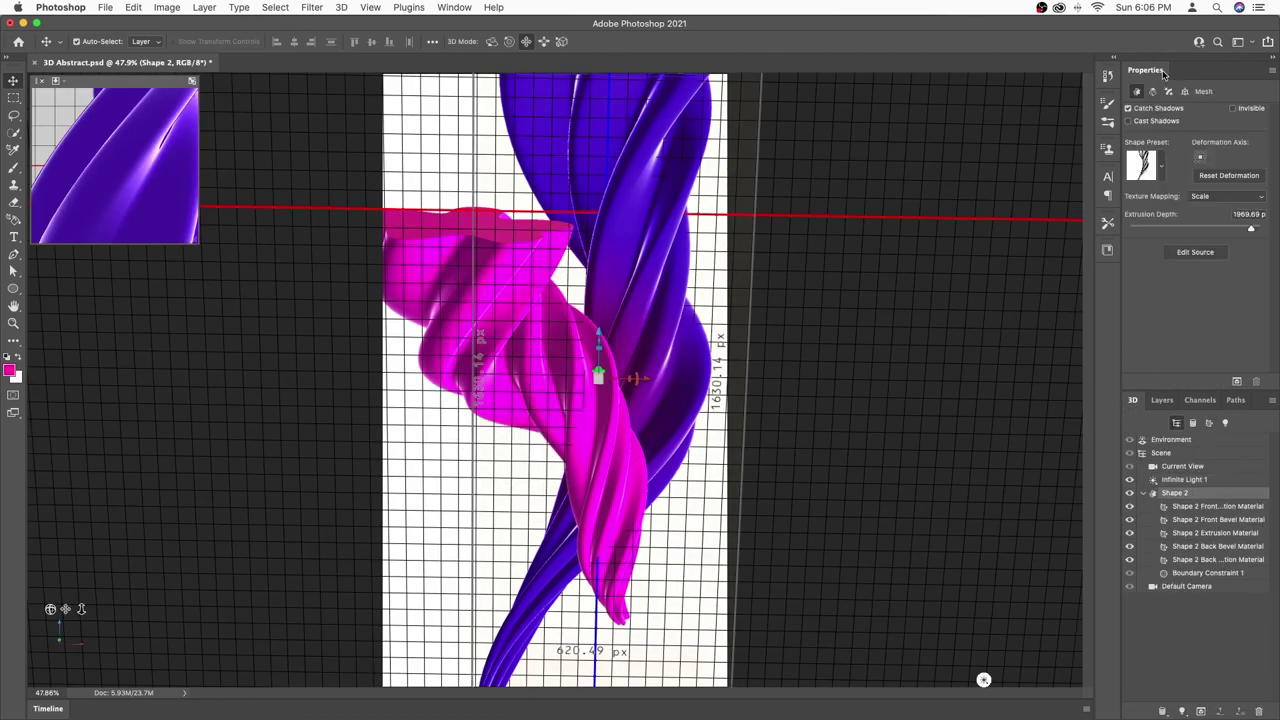
pyautogui.click(1153, 91)
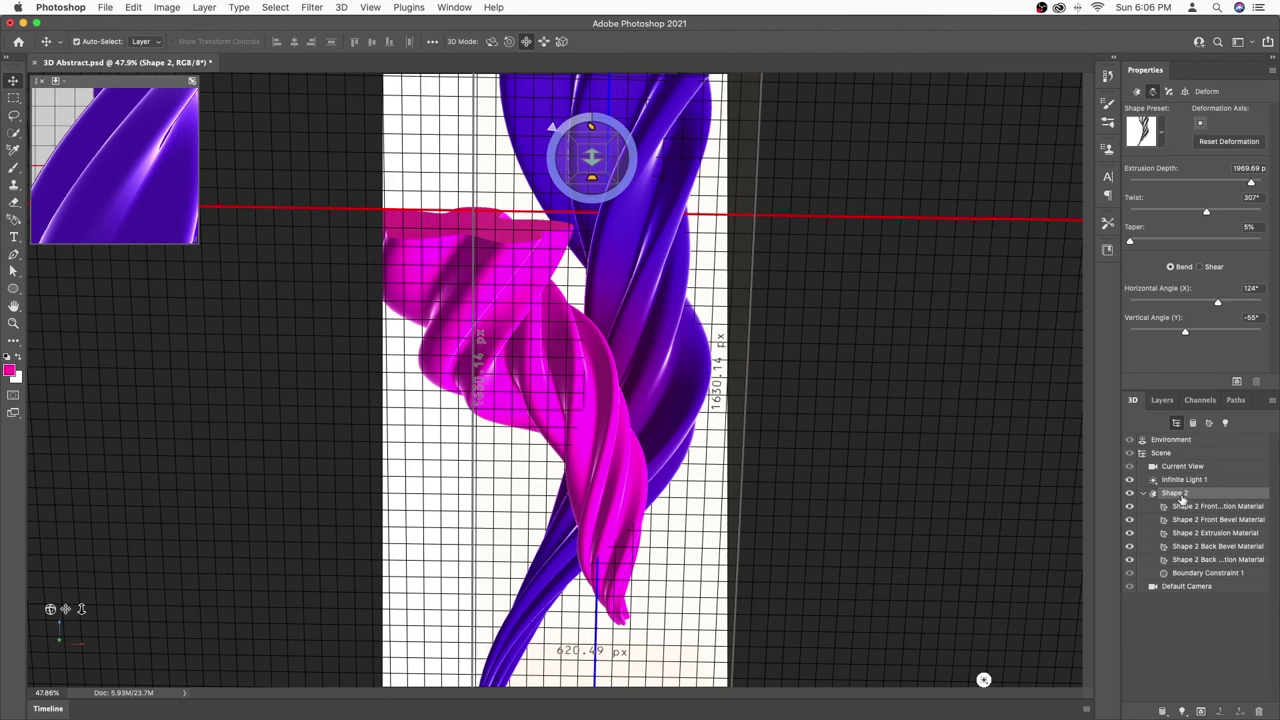
pyautogui.click(1199, 533)
pyautogui.moveTo(1133, 168)
pyautogui.mouseDown()
pyautogui.moveTo(1166, 172)
pyautogui.moveTo(1135, 168)
pyautogui.mouseUp()
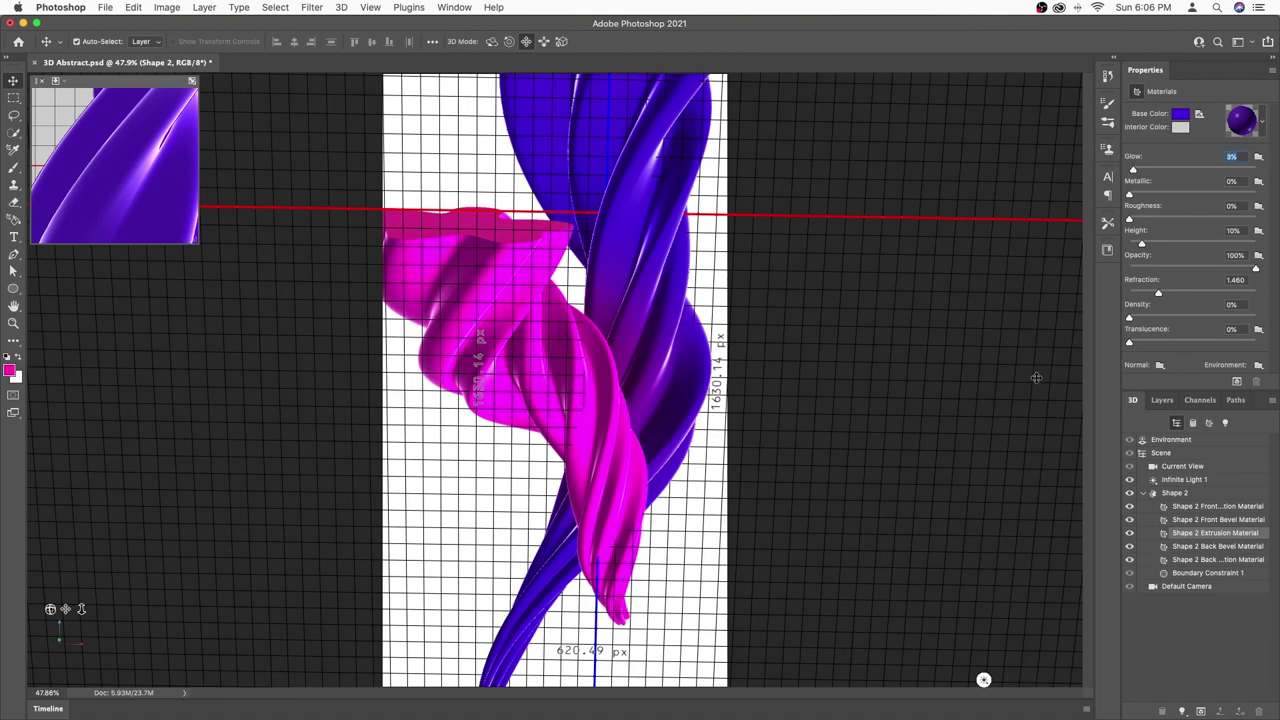
# Step: Select the white background Layer 0 and bring up the fill and adjustment layer list
pyautogui.click(1162, 400)
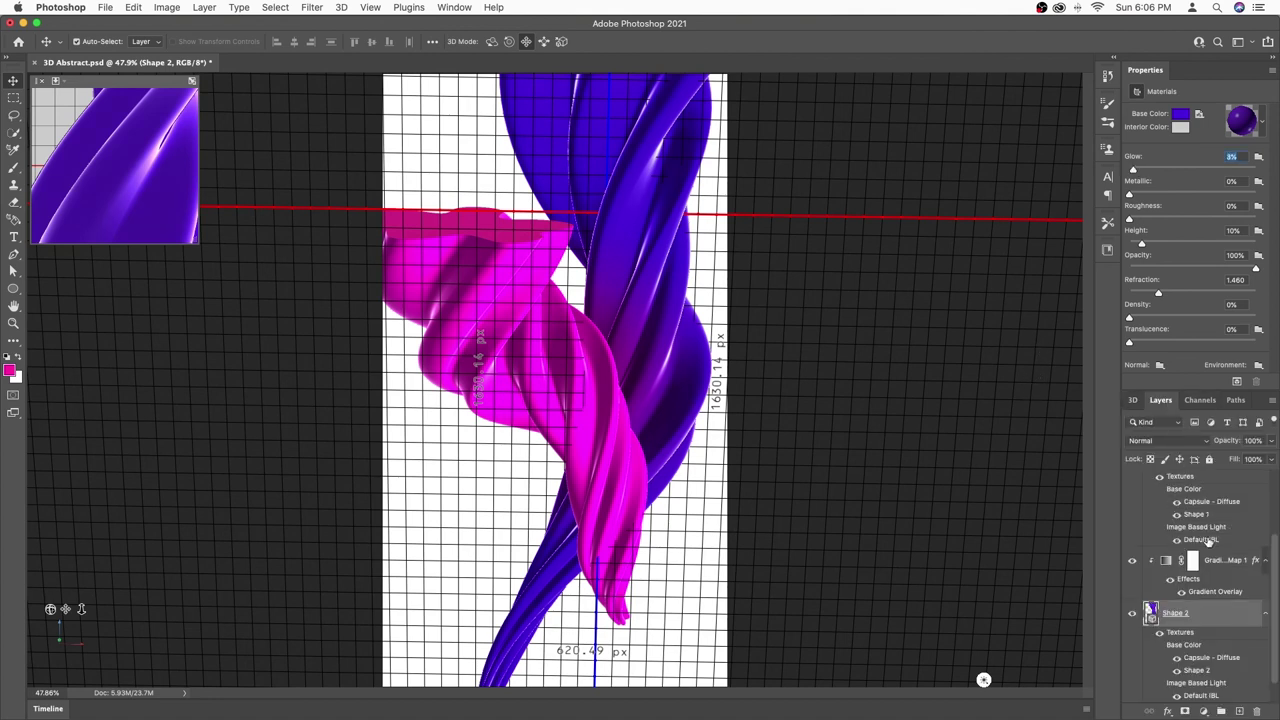
pyautogui.scroll(-1, 1217, 617)
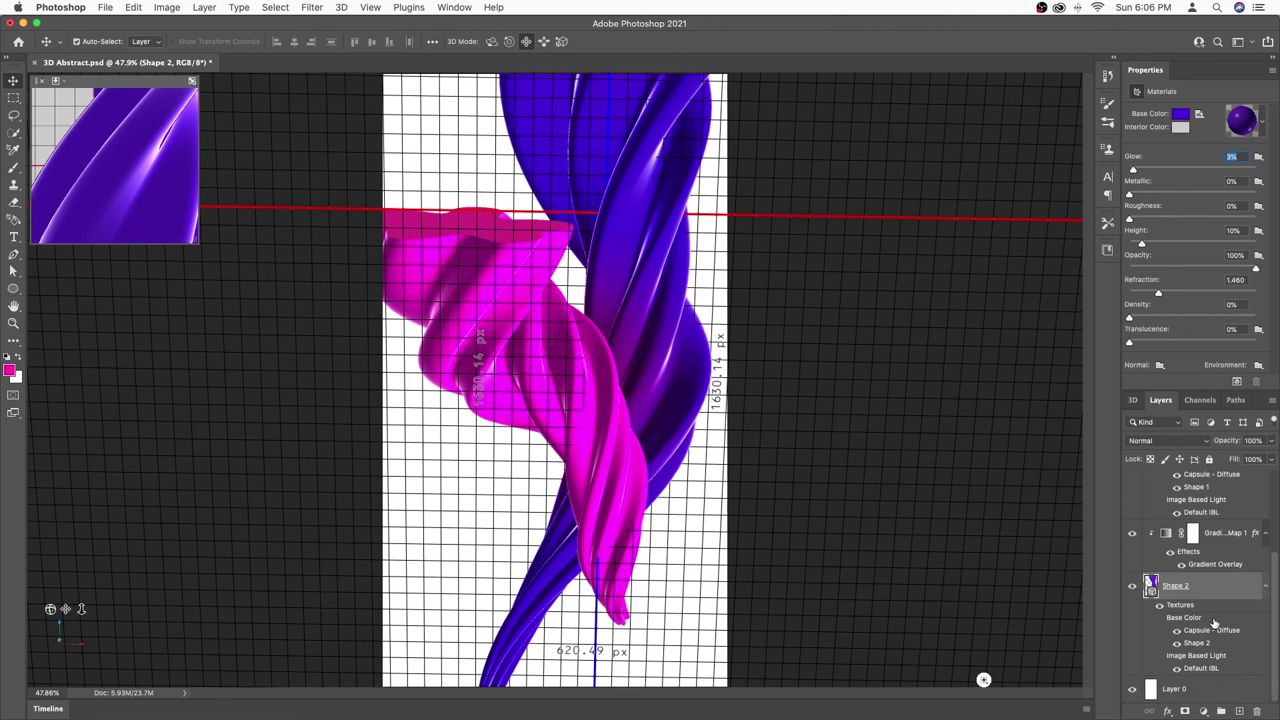
pyautogui.click(1189, 690)
pyautogui.click(1203, 711)
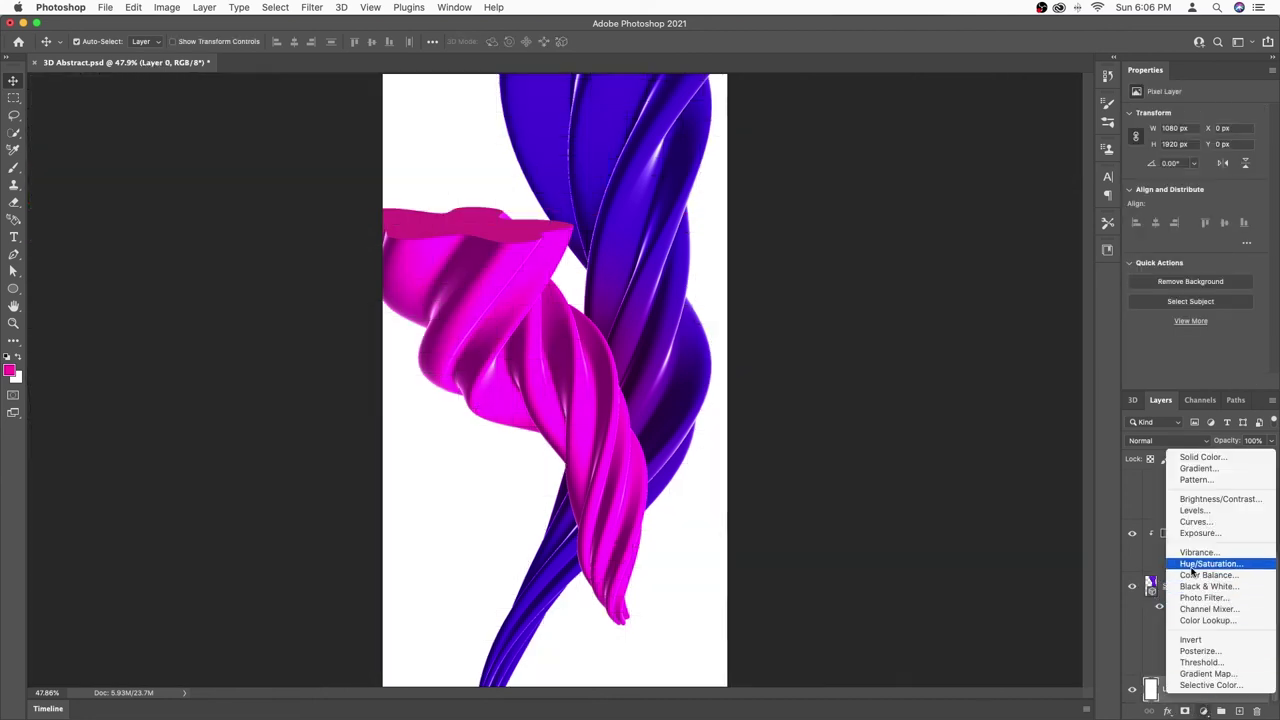
# Step: Add a Solid Color fill layer in light cyan #a3f7ff behind the ribbons
pyautogui.click(1205, 458)
pyautogui.moveTo(314, 353)
pyautogui.mouseDown()
pyautogui.moveTo(1124, 285)
pyautogui.moveTo(1095, 288)
pyautogui.mouseUp()
pyautogui.click(1004, 395)
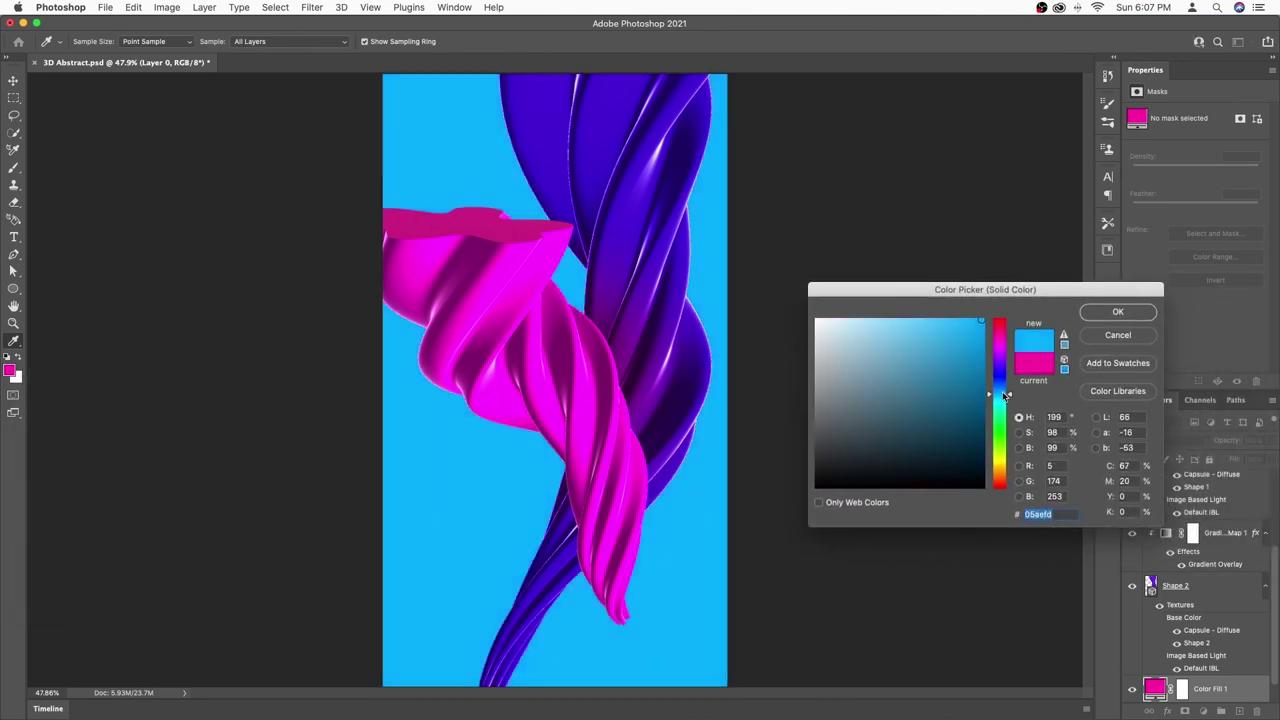
pyautogui.moveTo(977, 371); pyautogui.dragTo(883, 317)
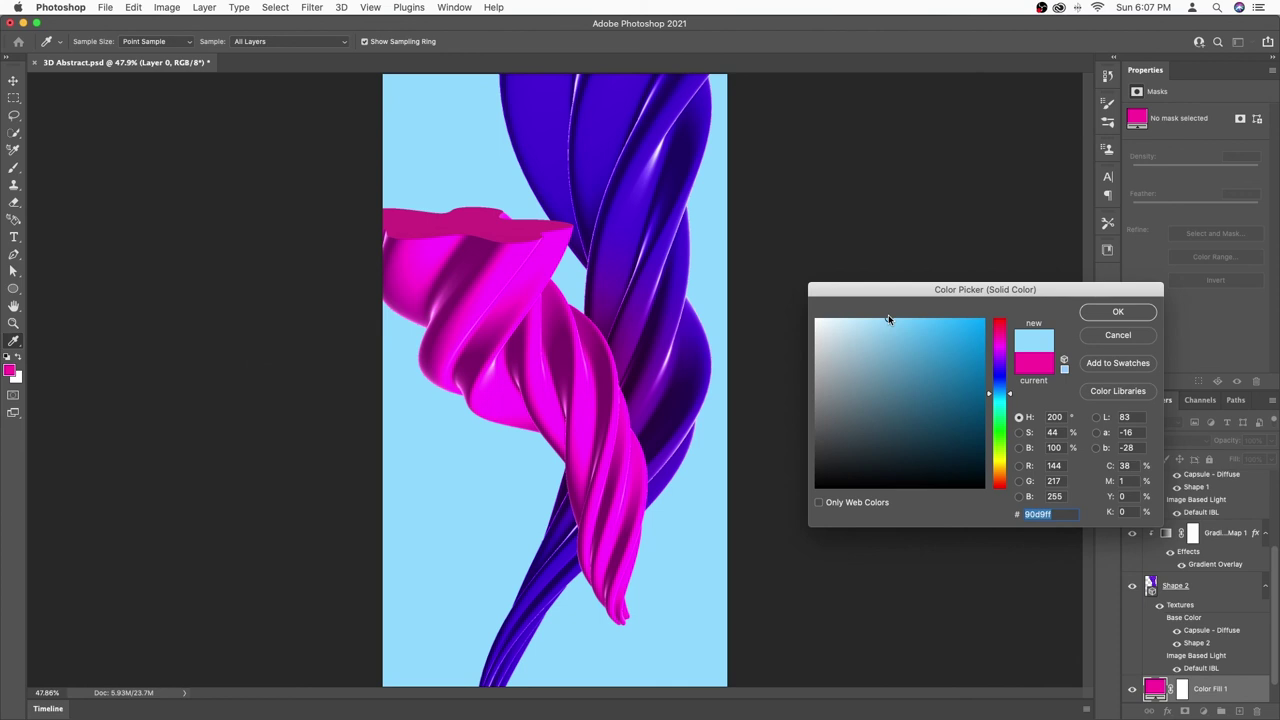
pyautogui.moveTo(1010, 397); pyautogui.dragTo(1011, 332)
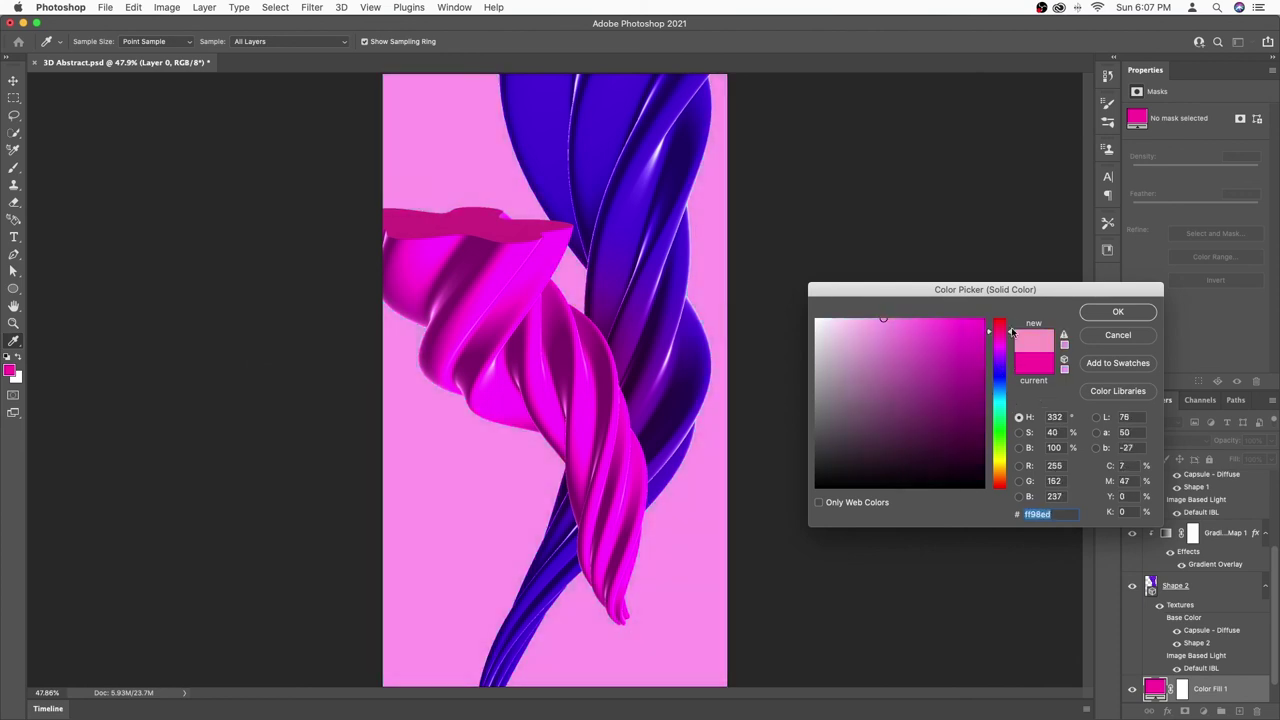
pyautogui.moveTo(1011, 332)
pyautogui.mouseDown()
pyautogui.moveTo(1013, 416)
pyautogui.moveTo(1010, 320)
pyautogui.moveTo(1019, 498)
pyautogui.moveTo(1010, 365)
pyautogui.moveTo(1012, 403)
pyautogui.mouseUp()
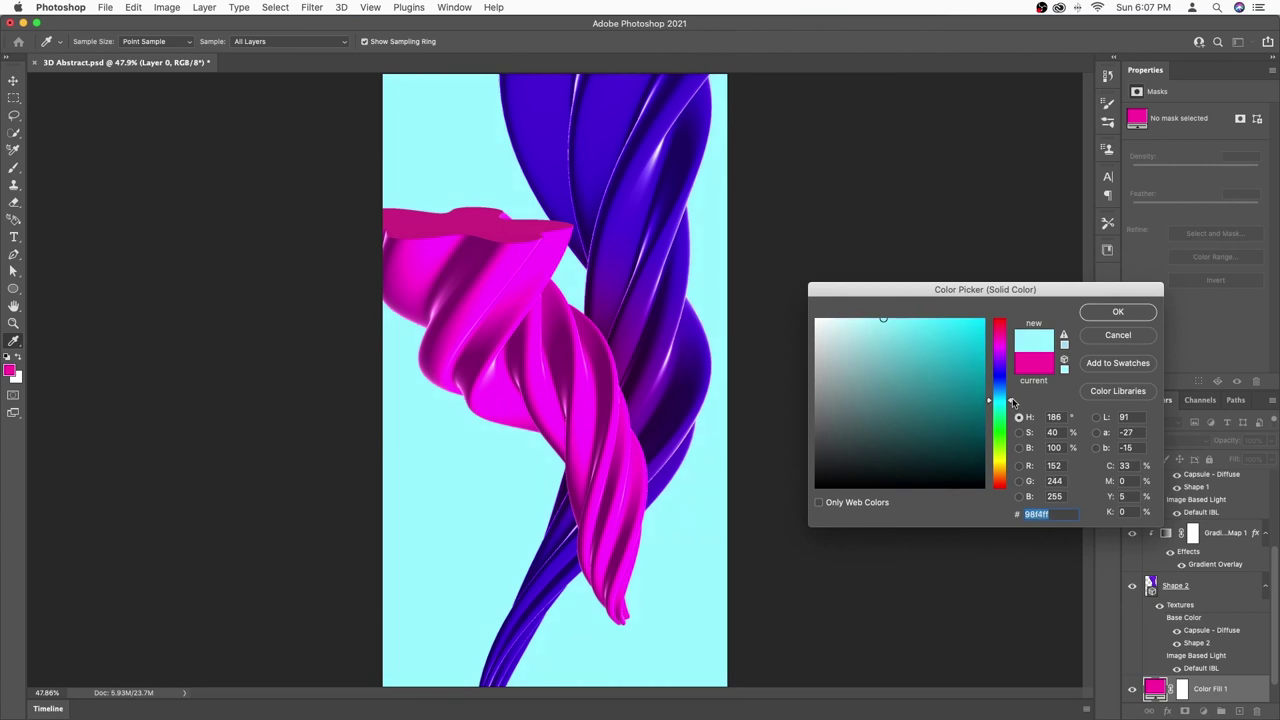
pyautogui.moveTo(883, 329)
pyautogui.mouseDown()
pyautogui.moveTo(900, 323)
pyautogui.moveTo(914, 343)
pyautogui.moveTo(914, 312)
pyautogui.moveTo(912, 340)
pyautogui.moveTo(880, 295)
pyautogui.mouseUp()
pyautogui.click(1118, 313)
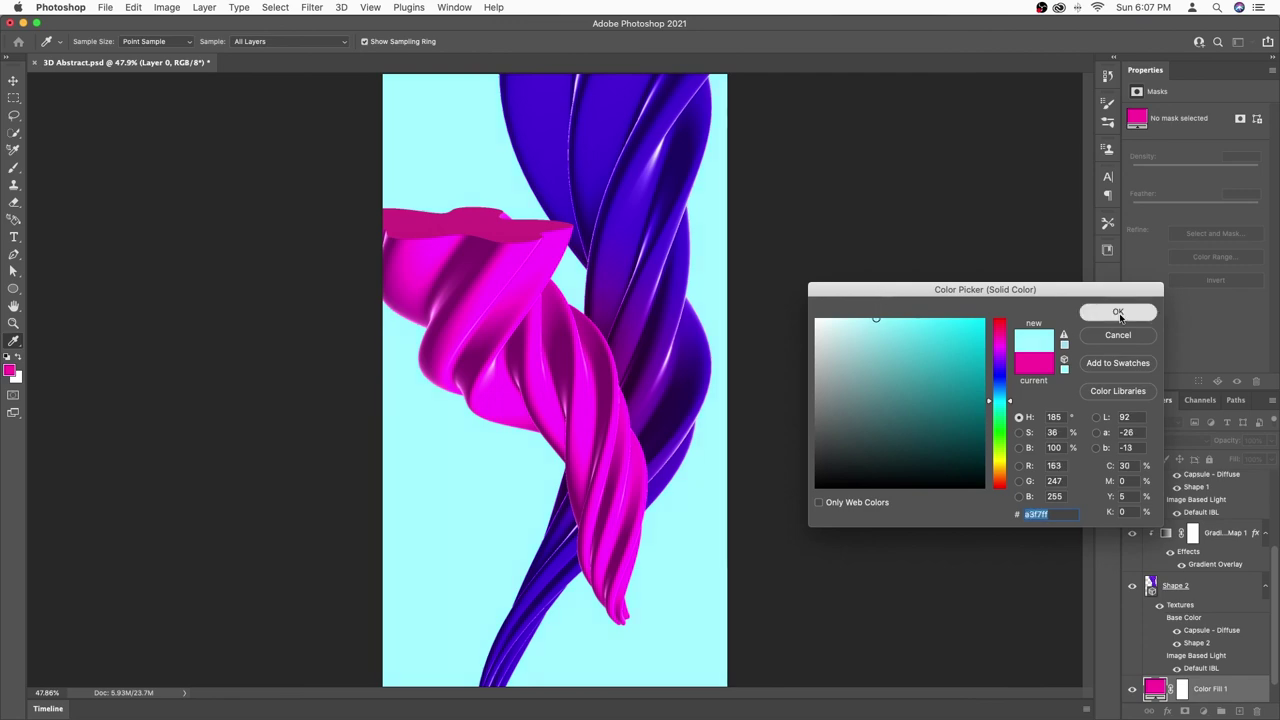